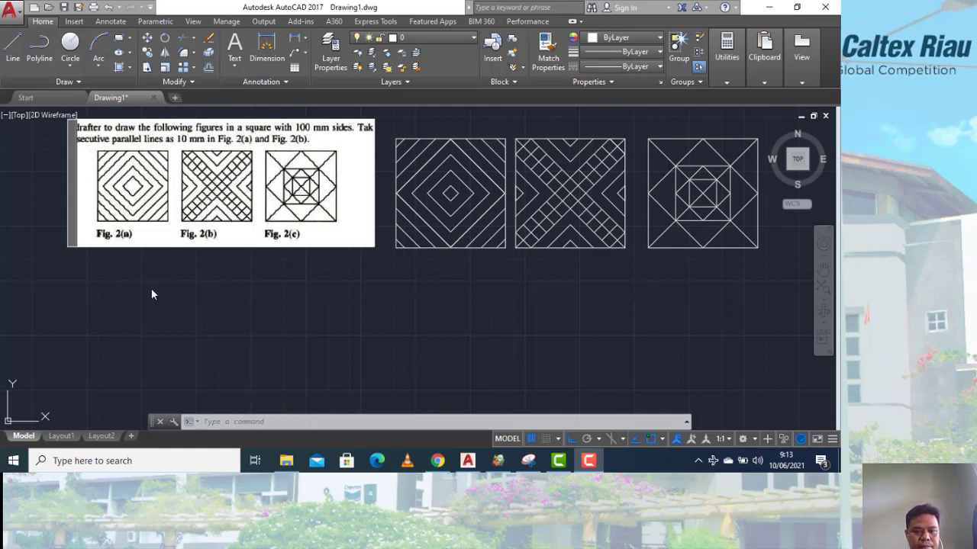
Draw a 100 x 100 mm square with four LINE edges below the reference figures.
left_click(164, 348)
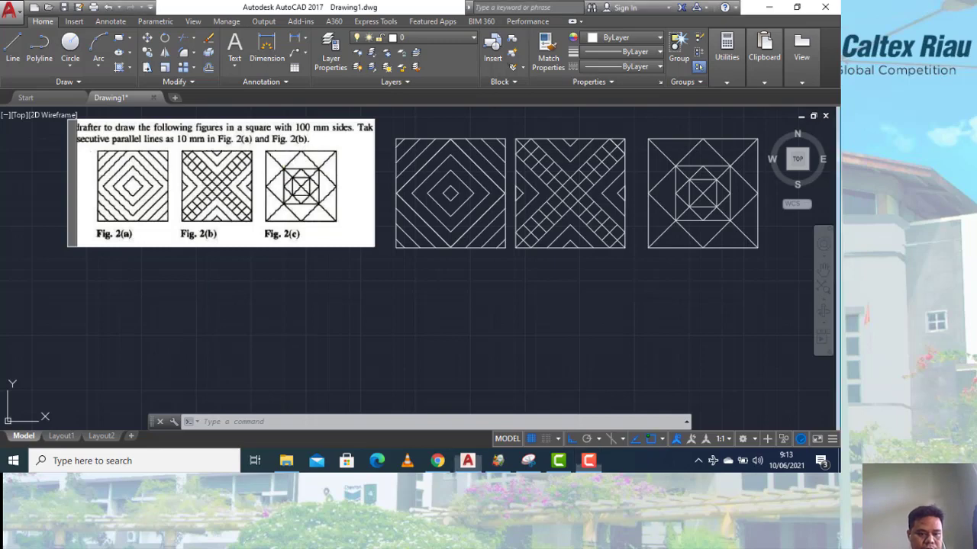
type("l")
key("Return")
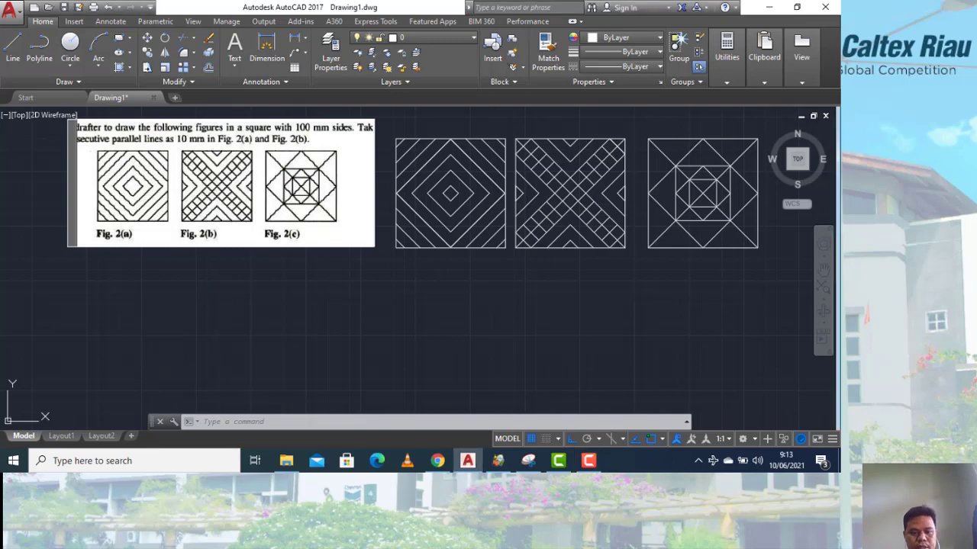
left_click(119, 366)
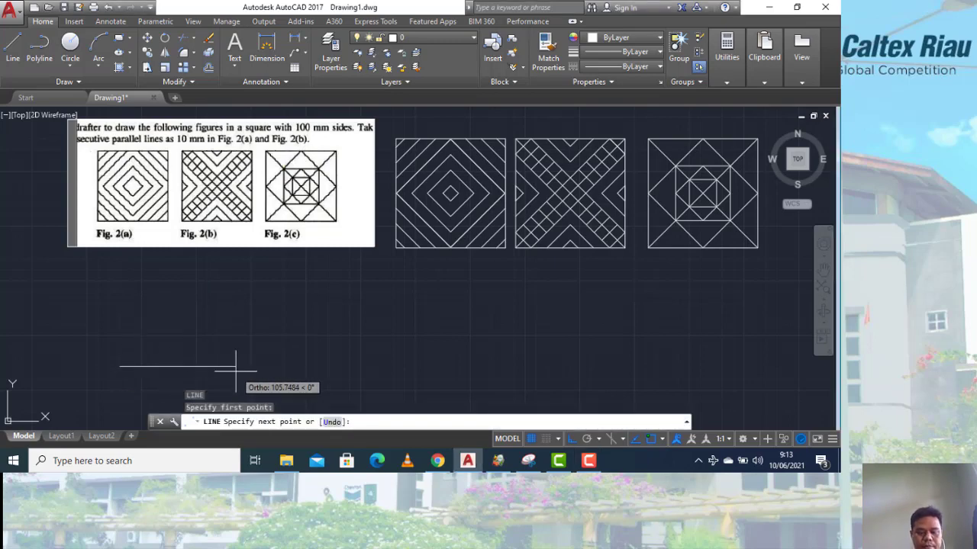
type("100")
key("Return")
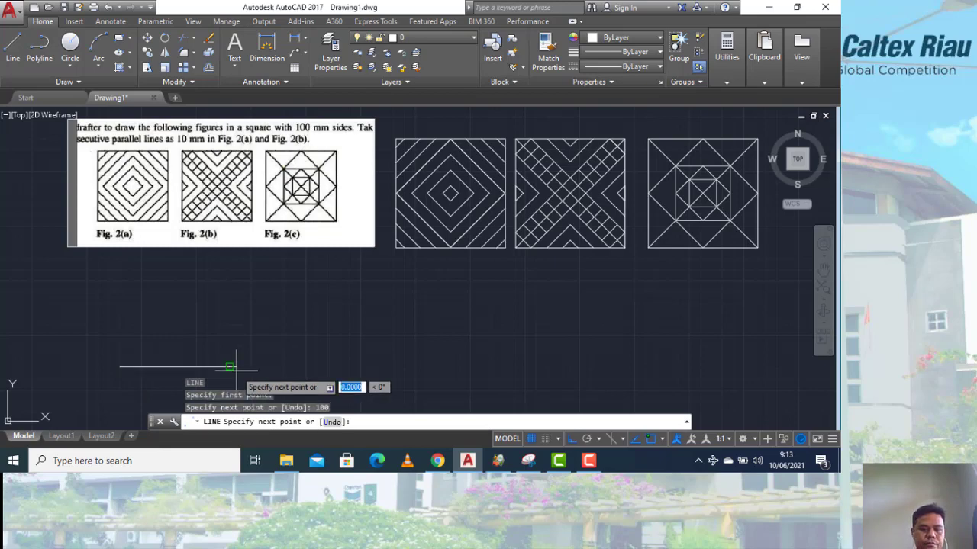
type("100")
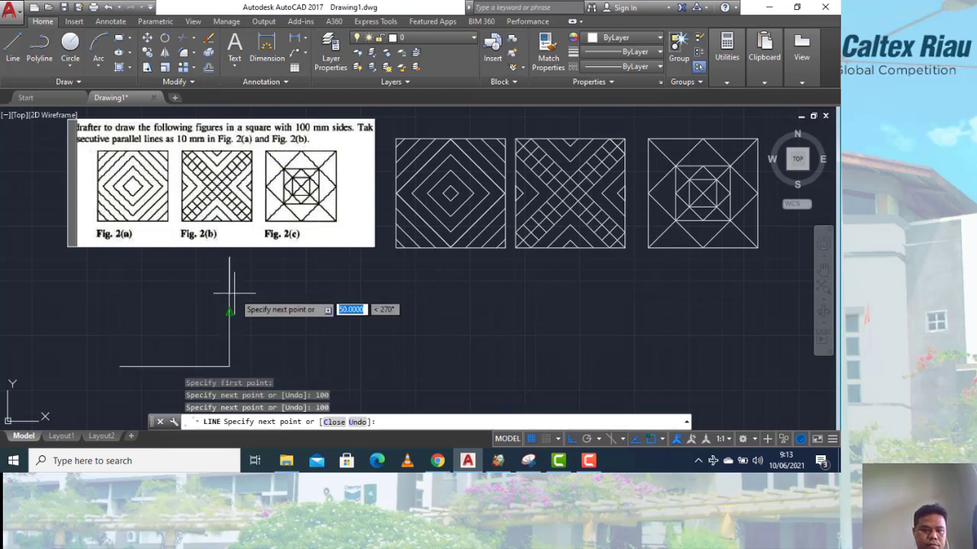
key("Return")
type("100")
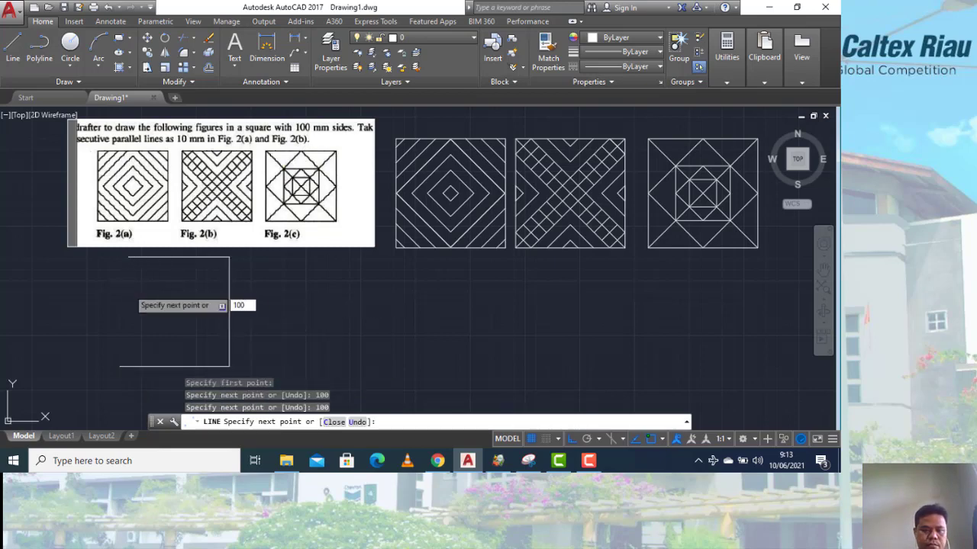
key("Return")
left_click(120, 367)
key("Escape")
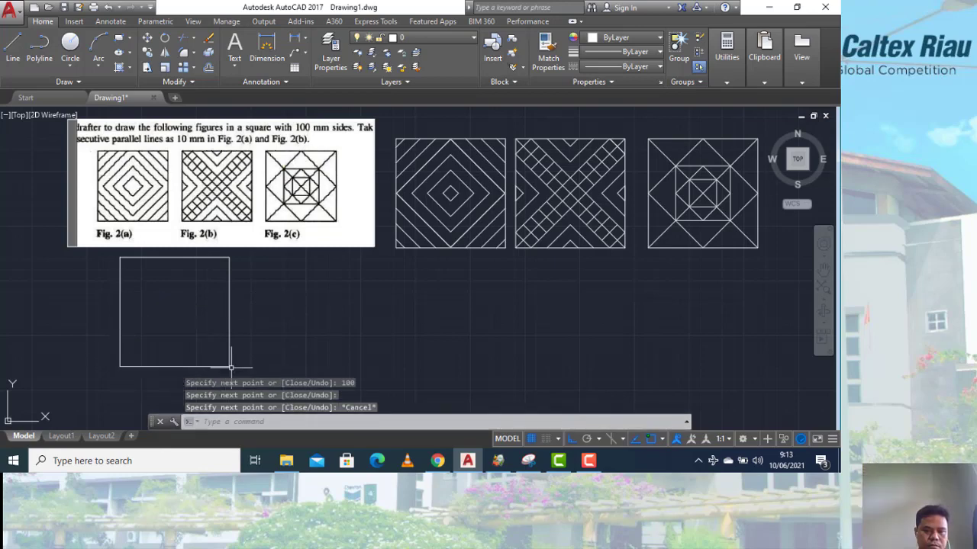
Move the new square into its position below the reference image.
left_click(238, 372)
left_click(107, 277)
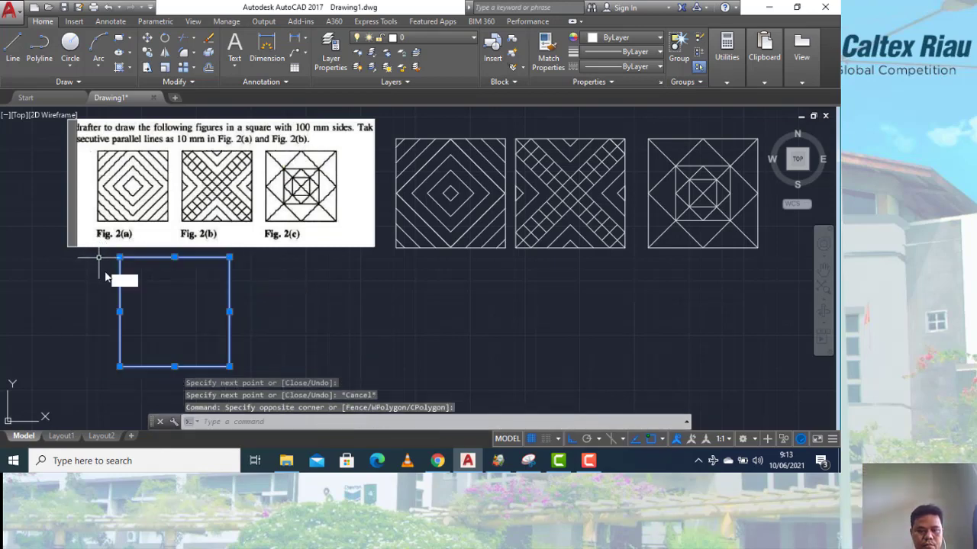
type("m")
key("Return")
left_click(68, 286)
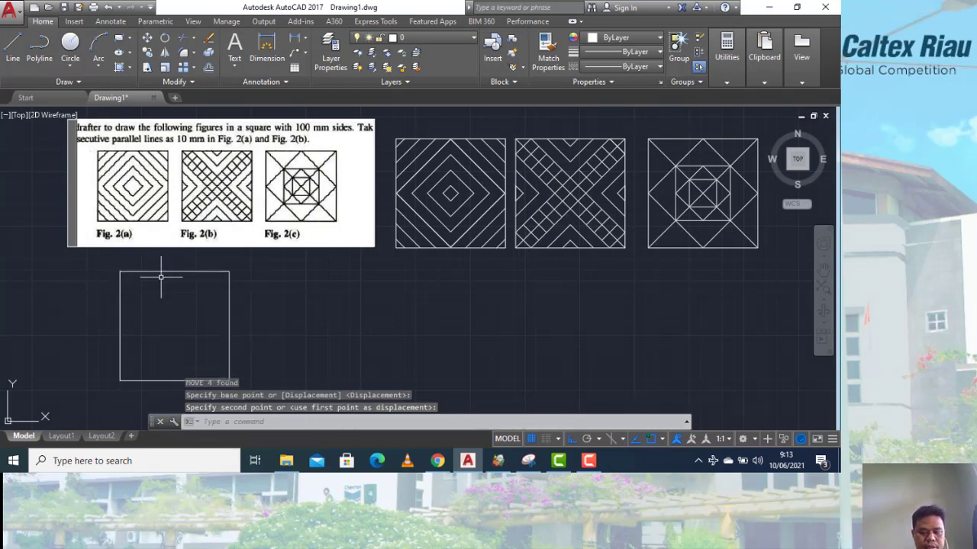
left_click(169, 300)
Draw a diagonal from the square's top-left corner to its bottom-right corner.
type("l")
key("Return")
left_click(119, 272)
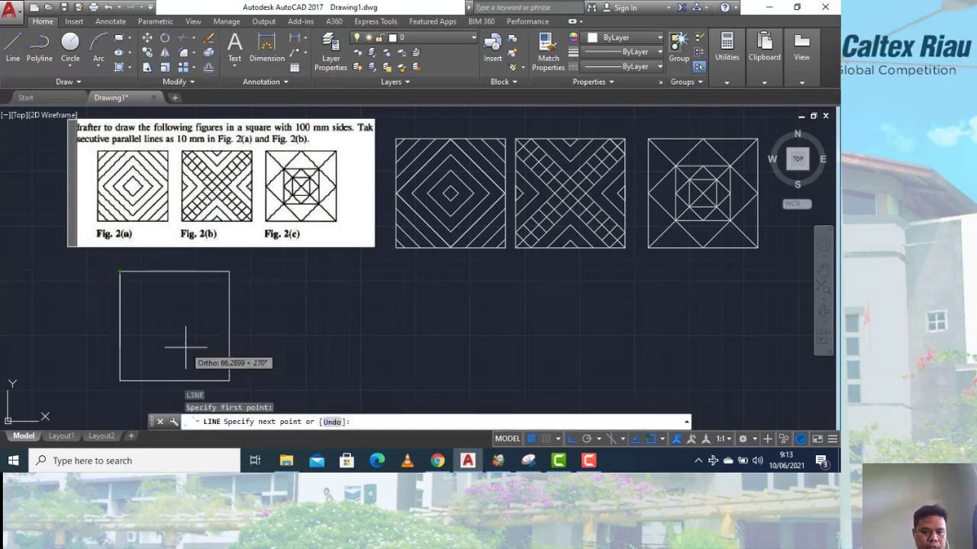
left_click(228, 379)
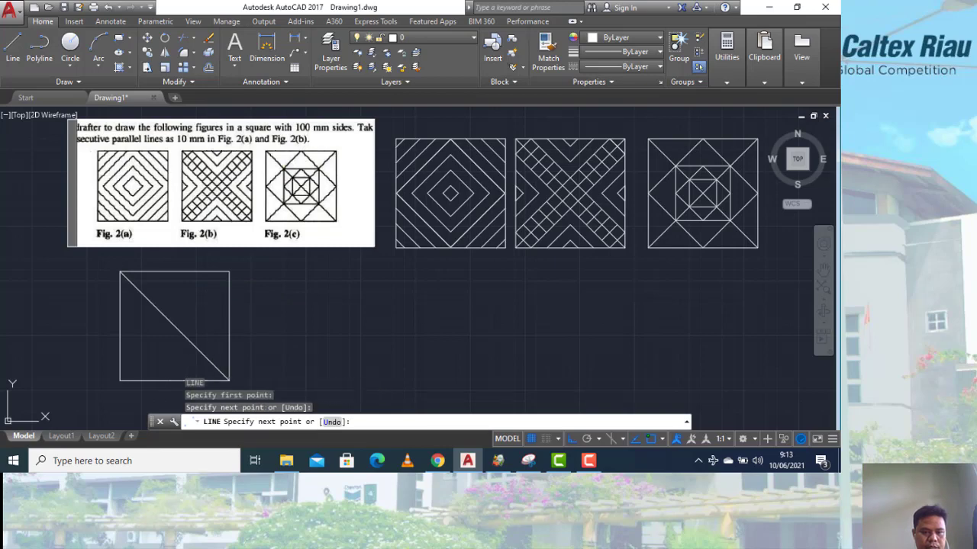
key("Return")
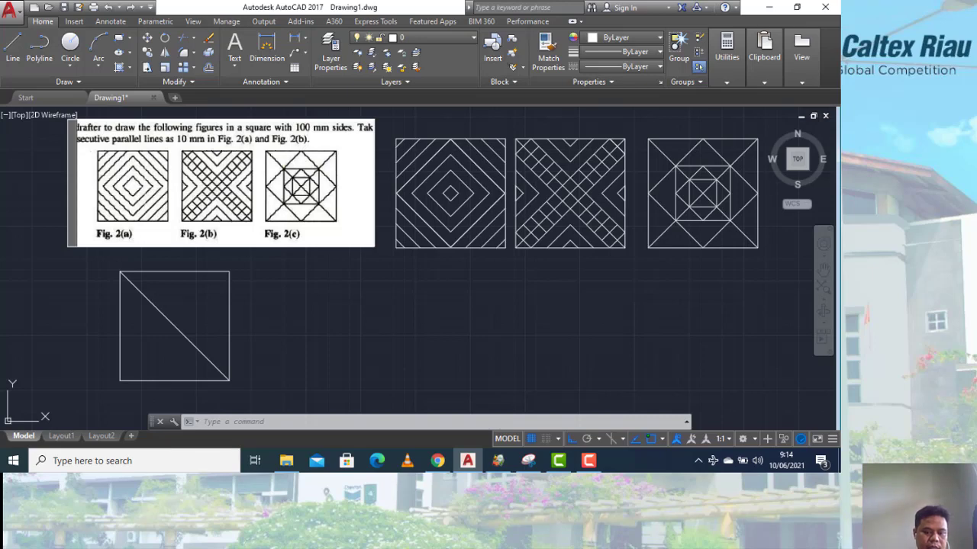
type("rec")
key("Return")
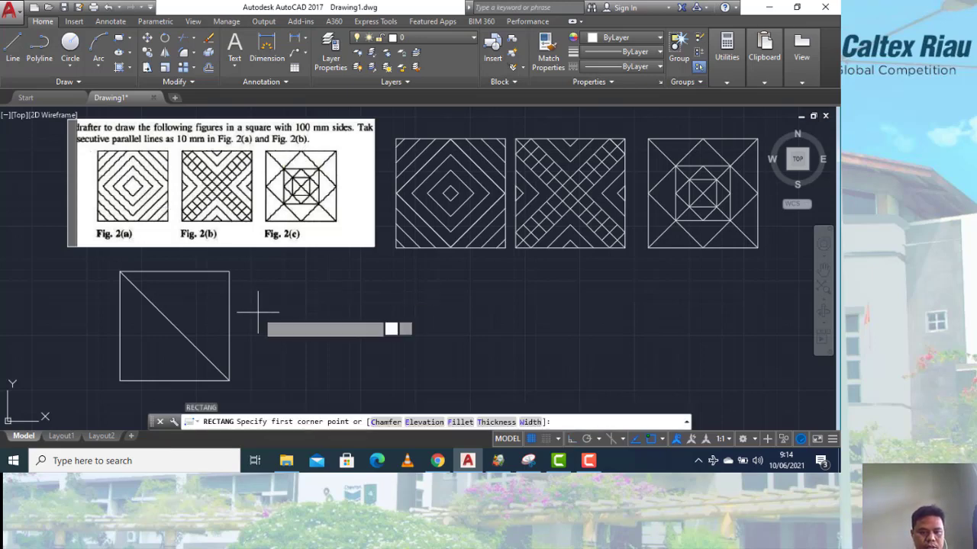
left_click(258, 313)
type("@10")
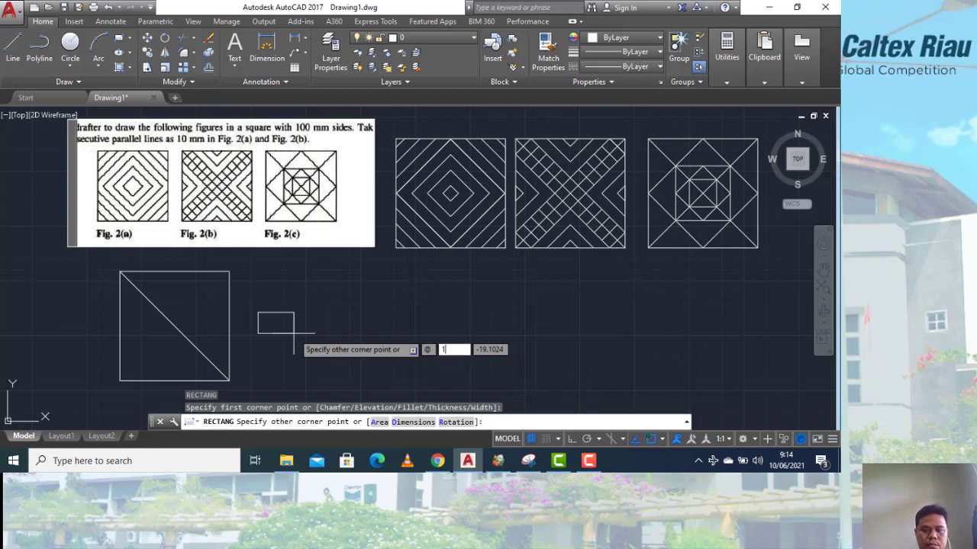
type(",10")
key("Return")
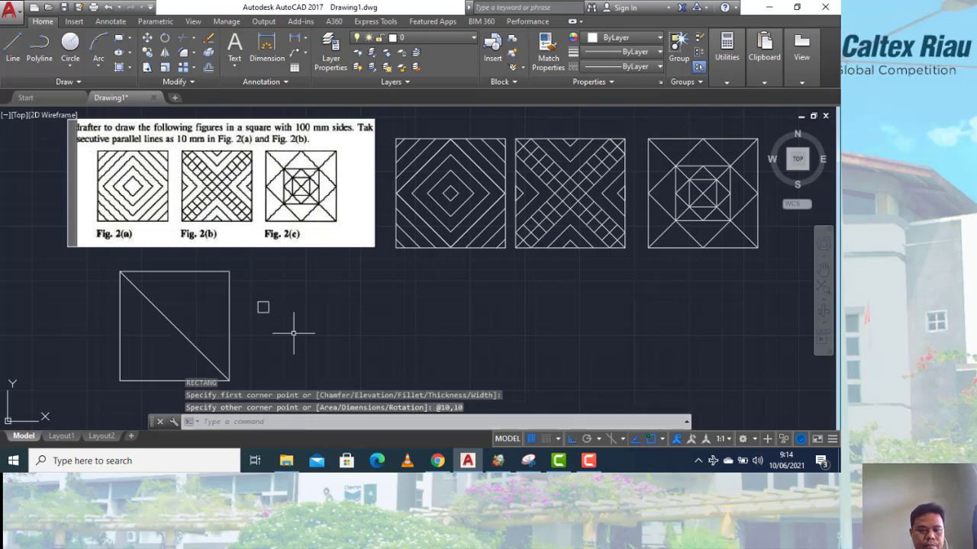
scroll(256, 303, "up", 2)
type("l")
key("Return")
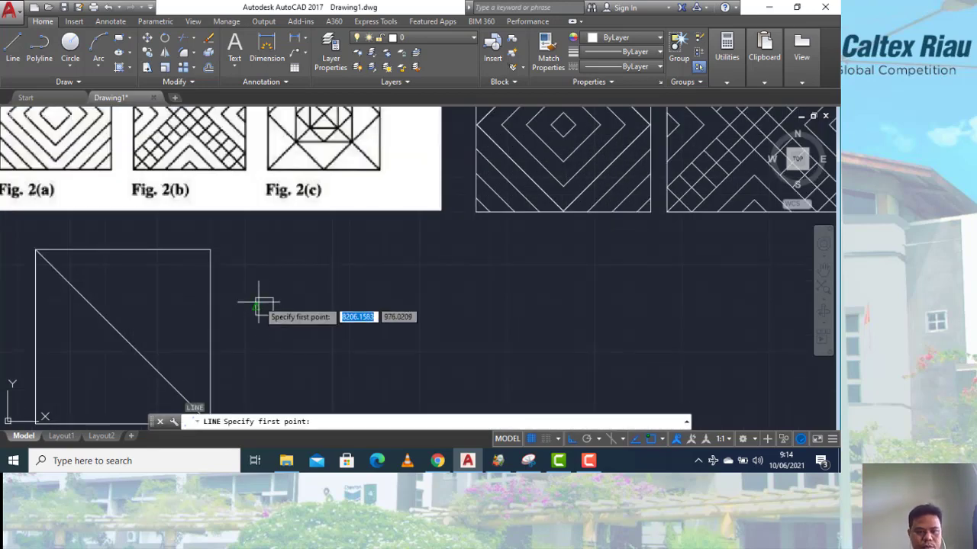
left_click(258, 299)
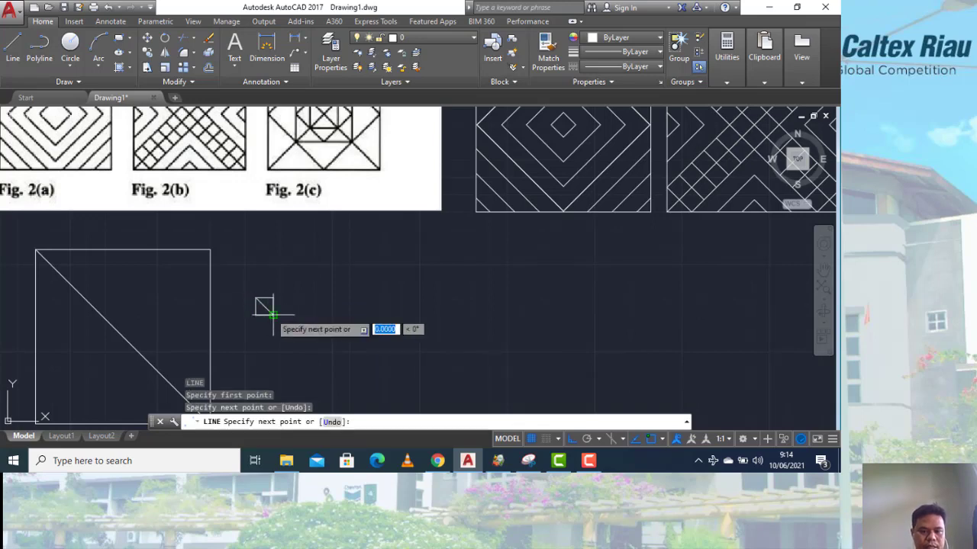
key("Escape")
Rotate the small square 45° to turn it into a diamond.
scroll(261, 330, "down", 2)
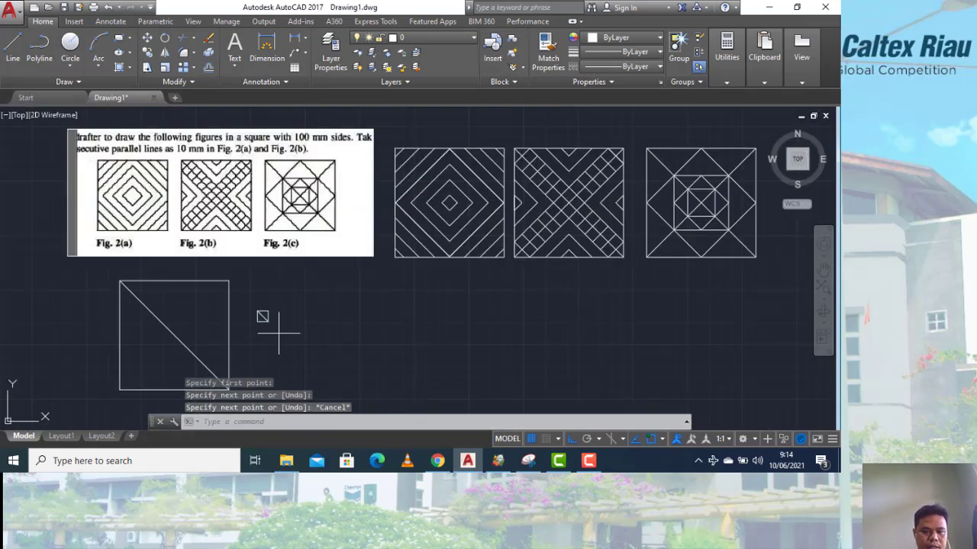
left_click(279, 332)
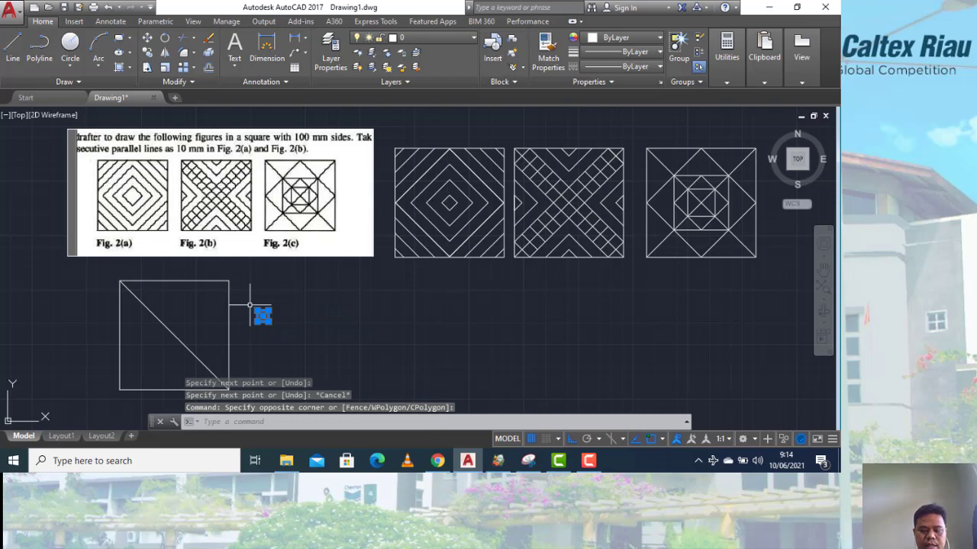
type("ro")
key("Return")
scroll(264, 313, "up", 2)
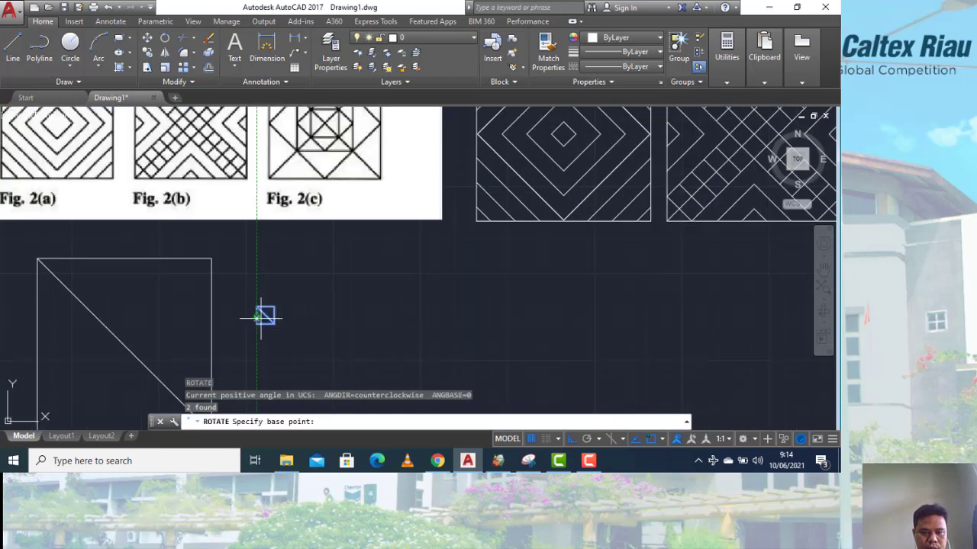
left_click(265, 312)
key("Return")
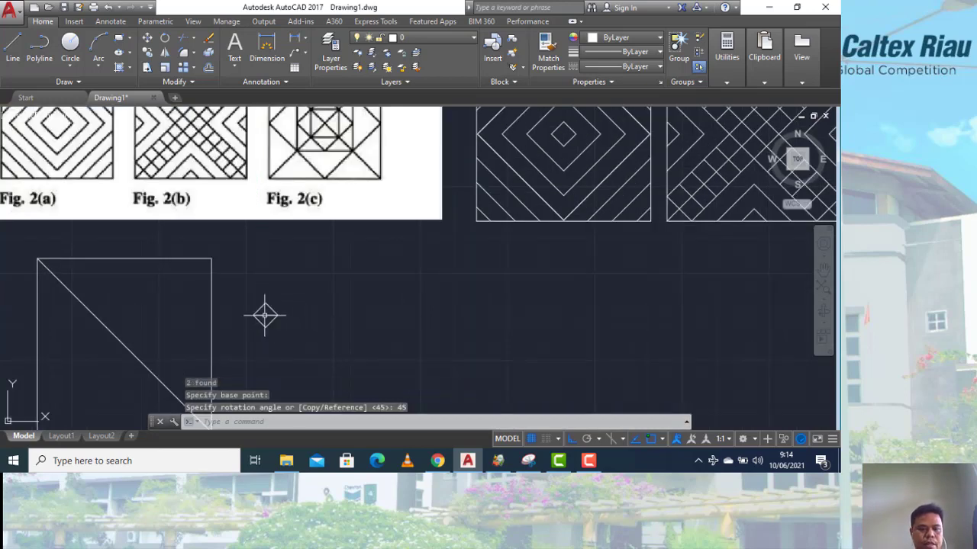
Move the diamond to the midpoint of the big square's diagonal and recentre the view.
left_click(284, 330)
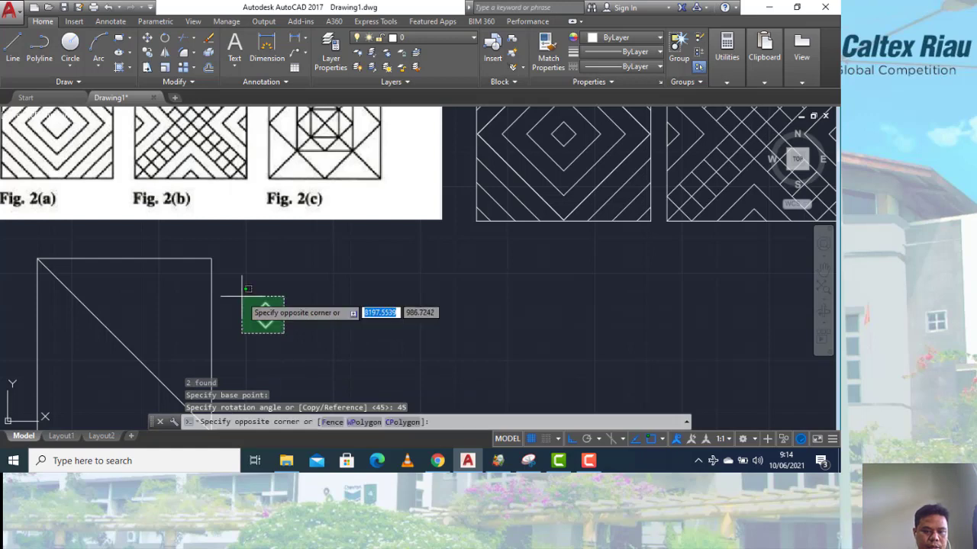
left_click(242, 294)
type("m")
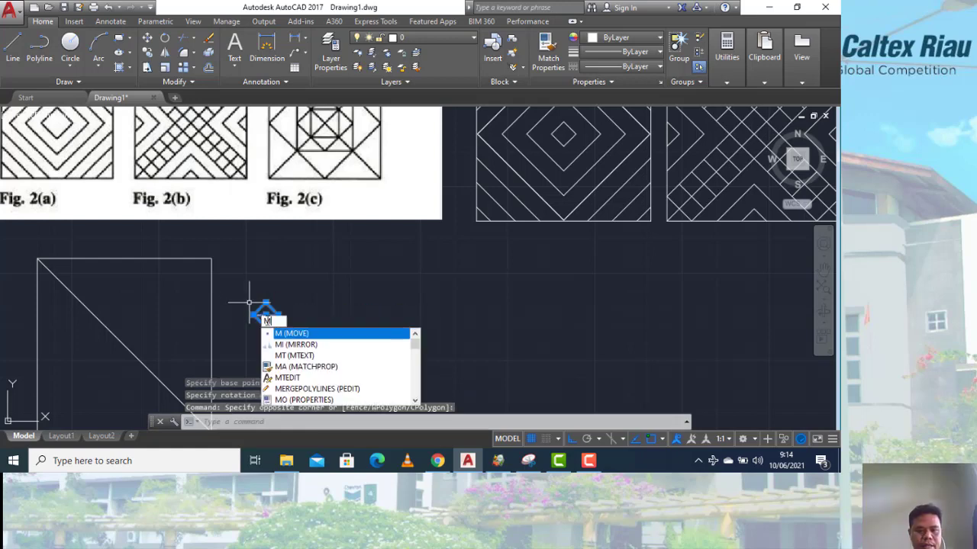
key("Return")
left_click(265, 314)
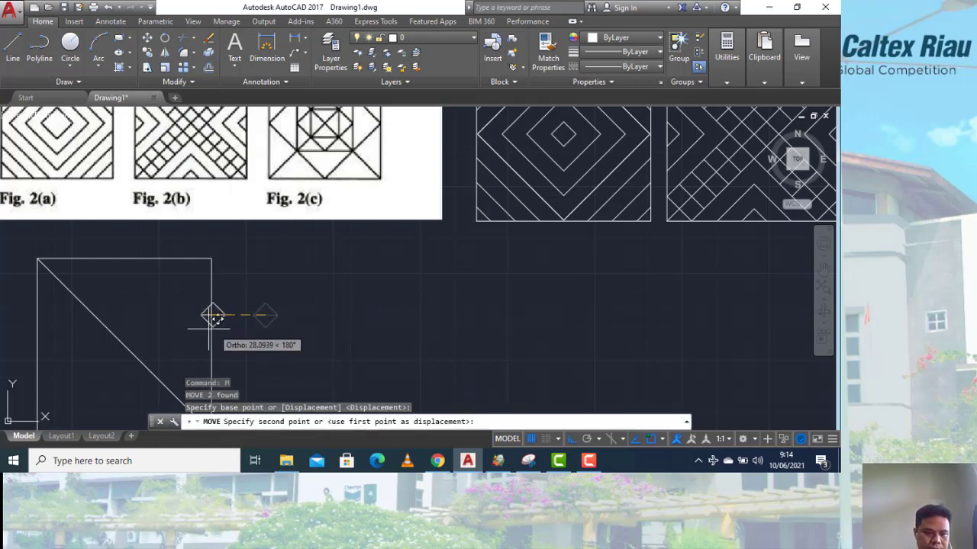
left_click(123, 345)
scroll(214, 277, "down", 2)
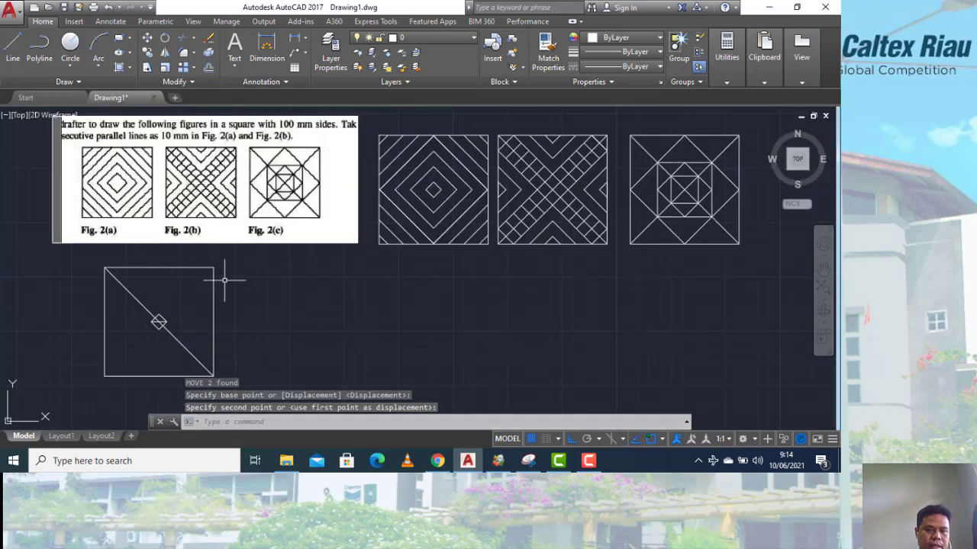
scroll(154, 331, "up", 4)
scroll(203, 283, "down", 2)
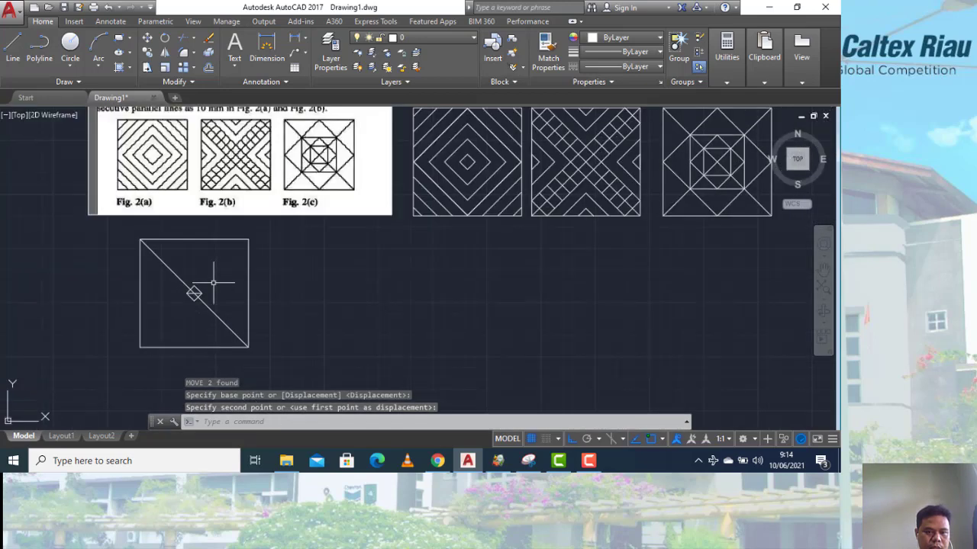
middle_click_drag(280, 270, 218, 298)
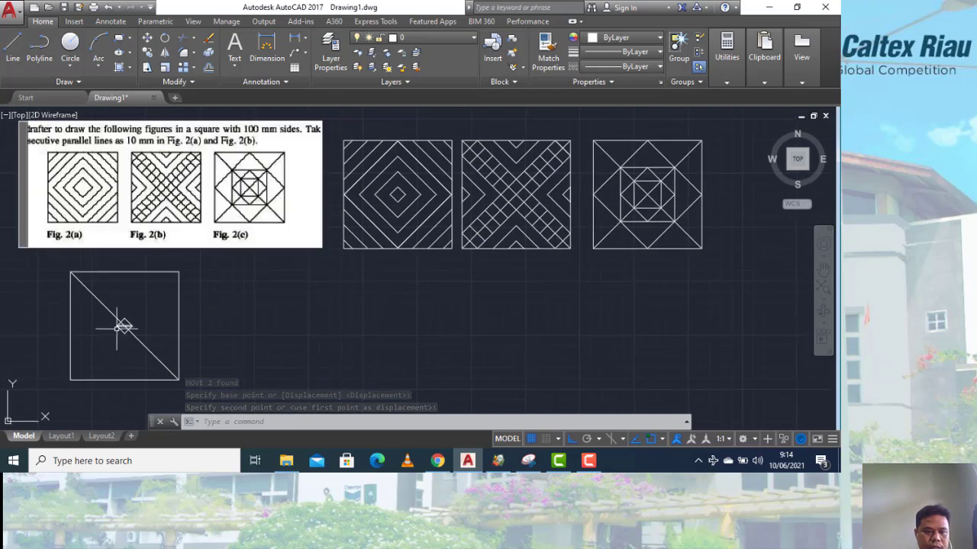
scroll(124, 327, "up", 2)
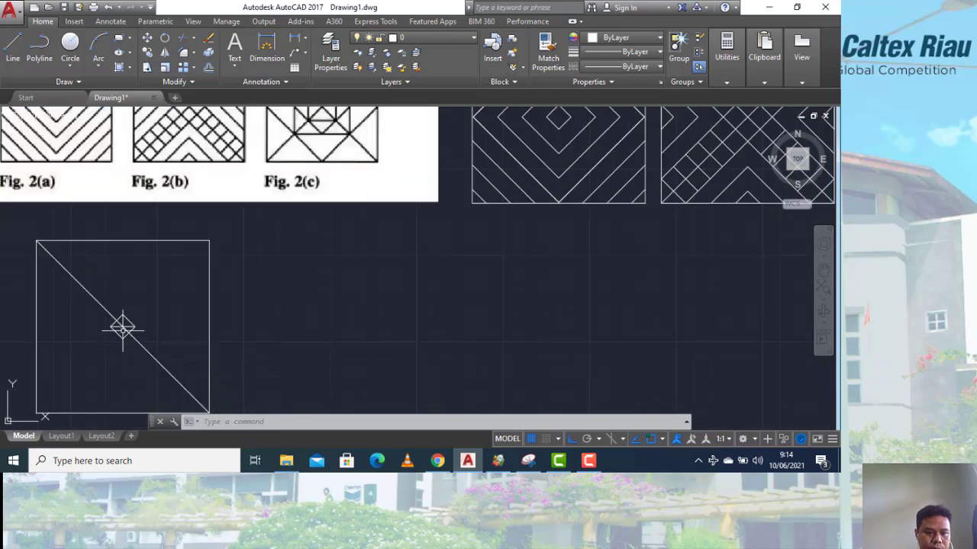
Erase the diagonal line inside the square.
left_click(123, 327)
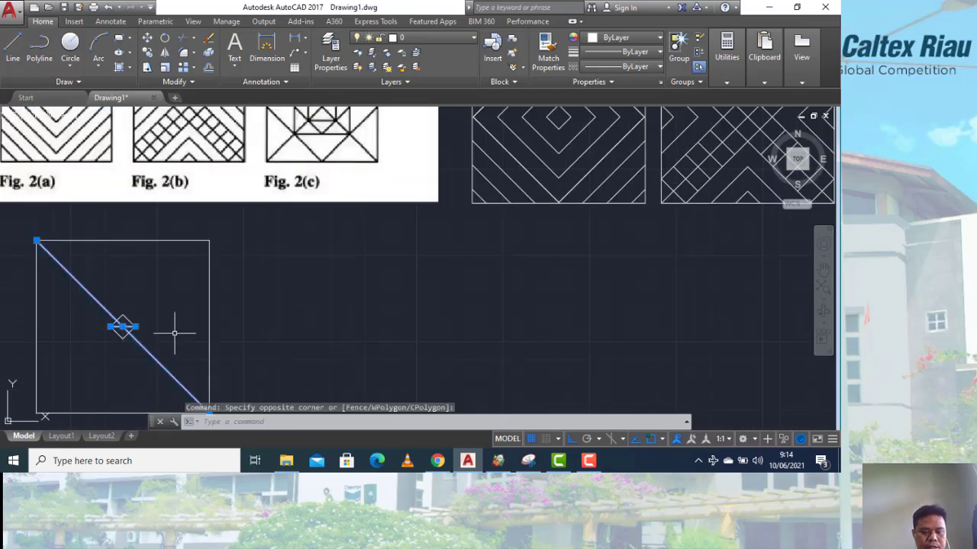
type("e")
key("Return")
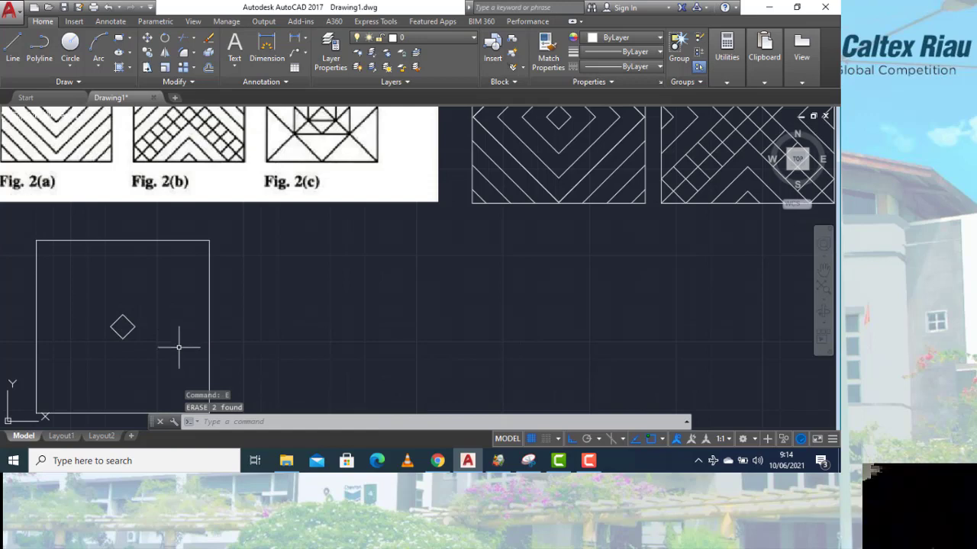
scroll(178, 333, "down", 2)
Offset the diamond outward repeatedly at 10 mm, building concentric diamonds past the square's edges.
type("o")
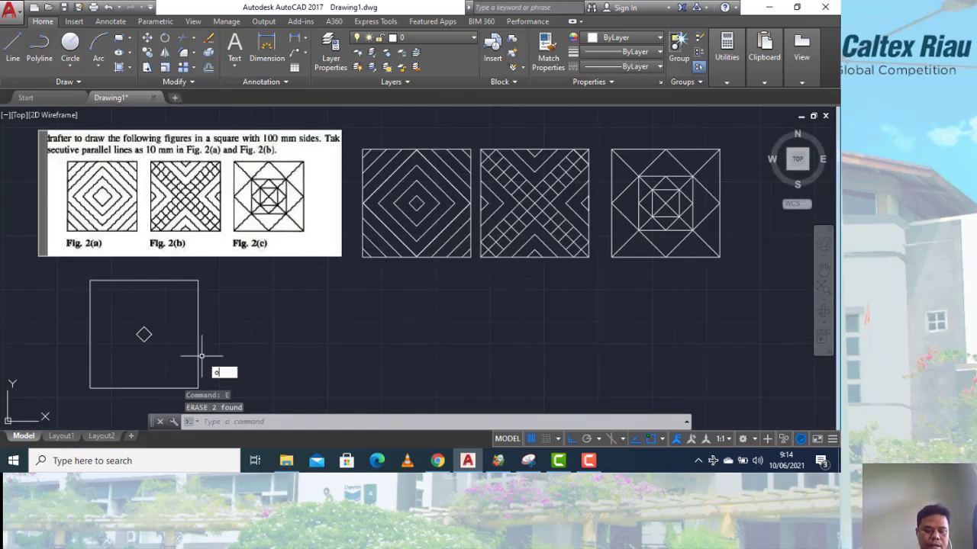
type("f")
key("Return")
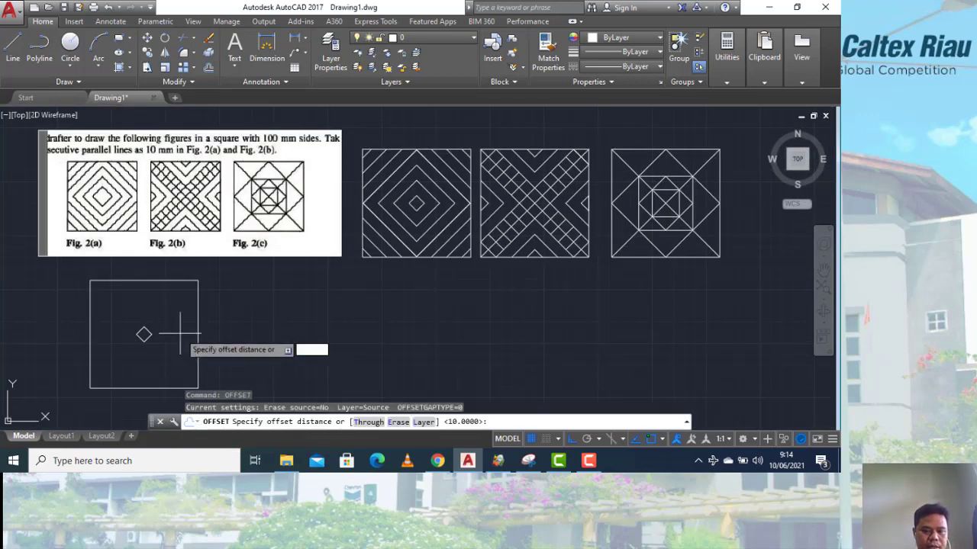
type("10")
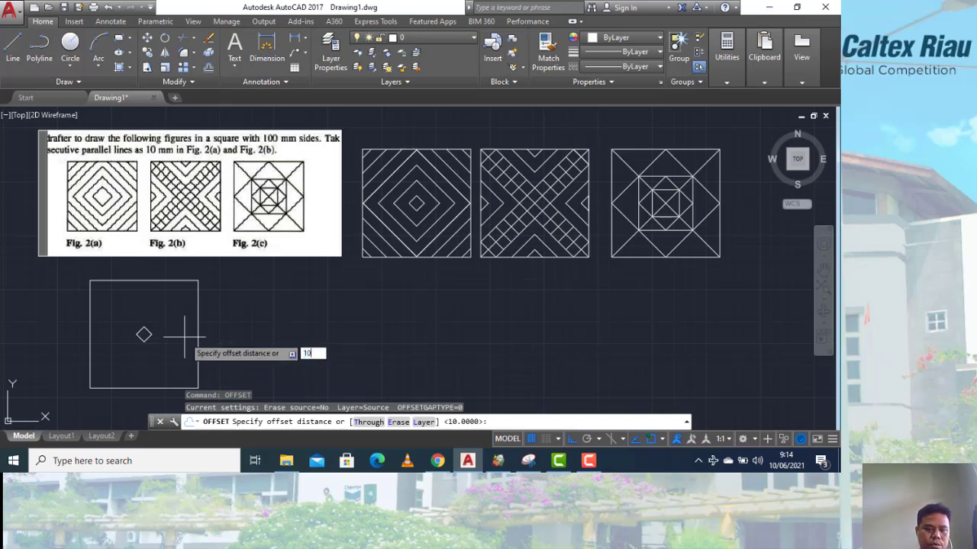
key("Return")
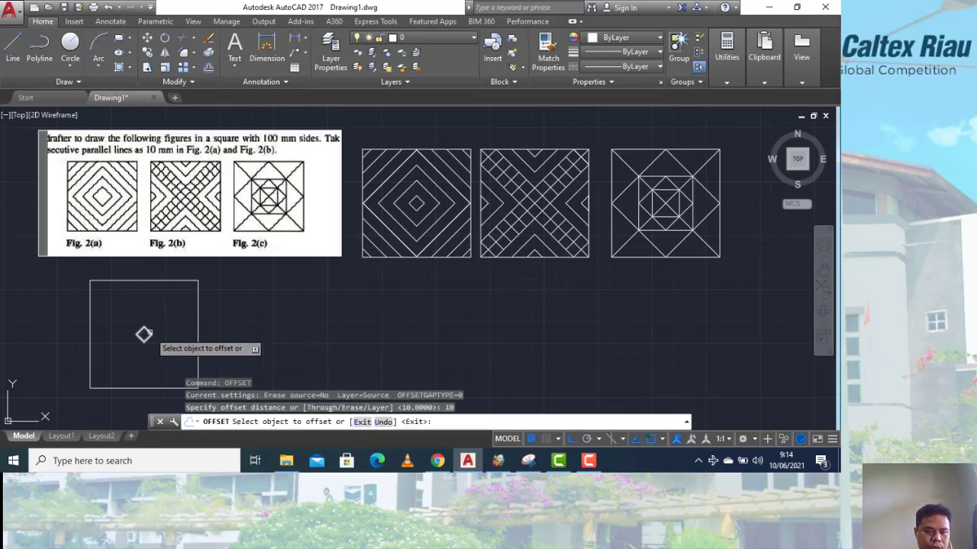
left_click(144, 333)
left_click(169, 316)
left_click(164, 315)
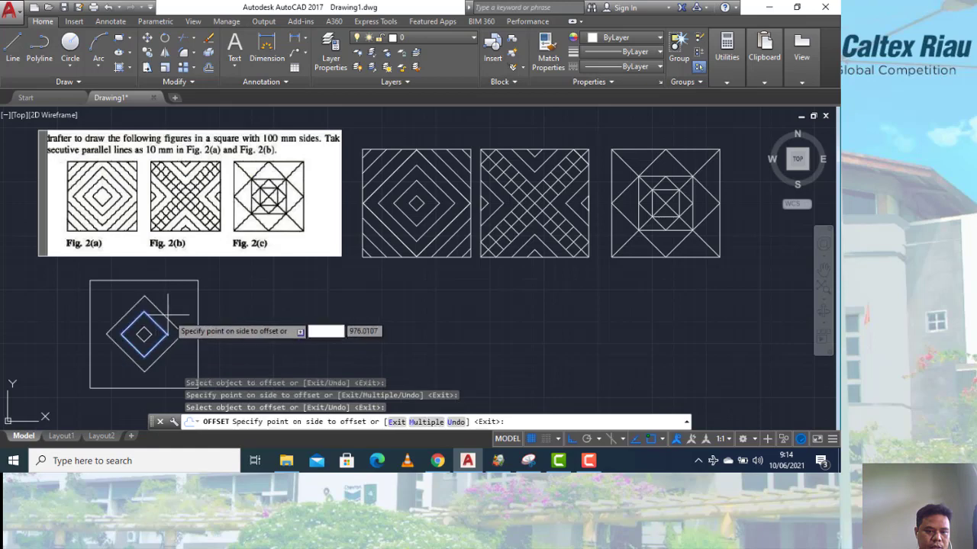
left_click(169, 313)
left_click(167, 315)
left_click(173, 310)
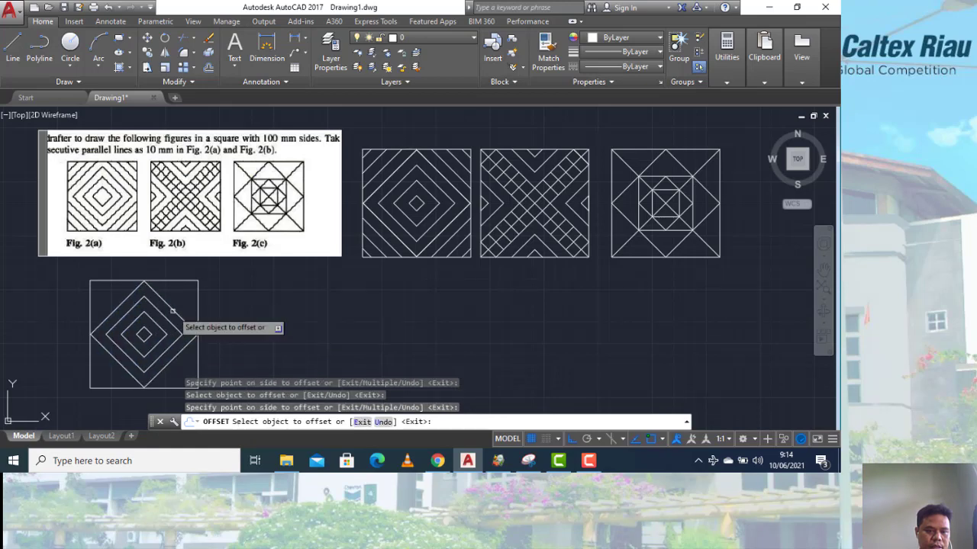
left_click(172, 312)
left_click(175, 308)
left_click(181, 302)
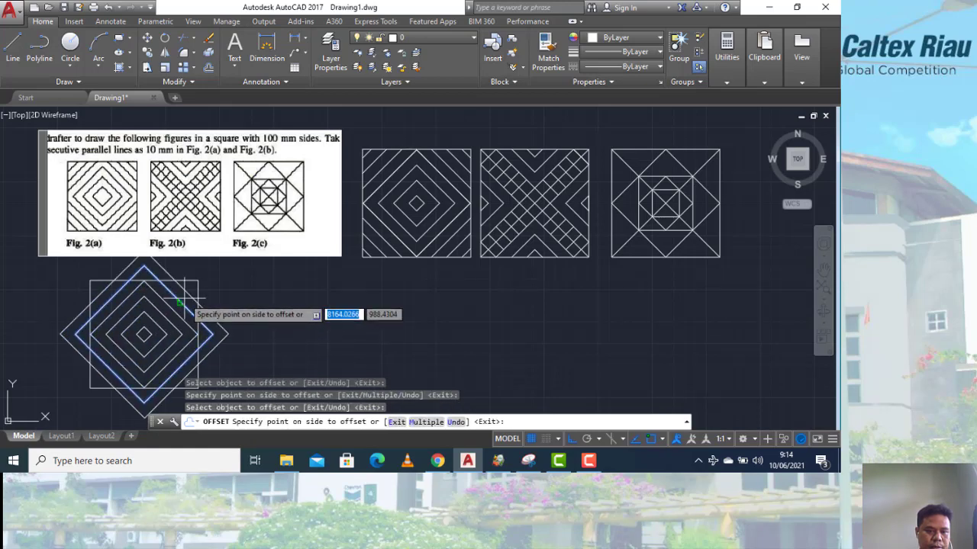
left_click(183, 303)
left_click(184, 303)
left_click(186, 305)
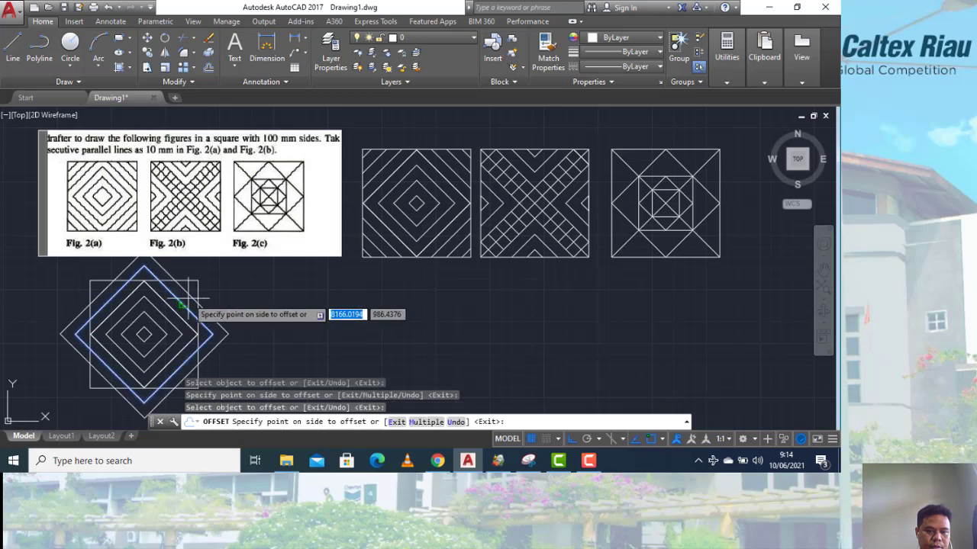
left_click(185, 304)
left_click(195, 303)
left_click(210, 302)
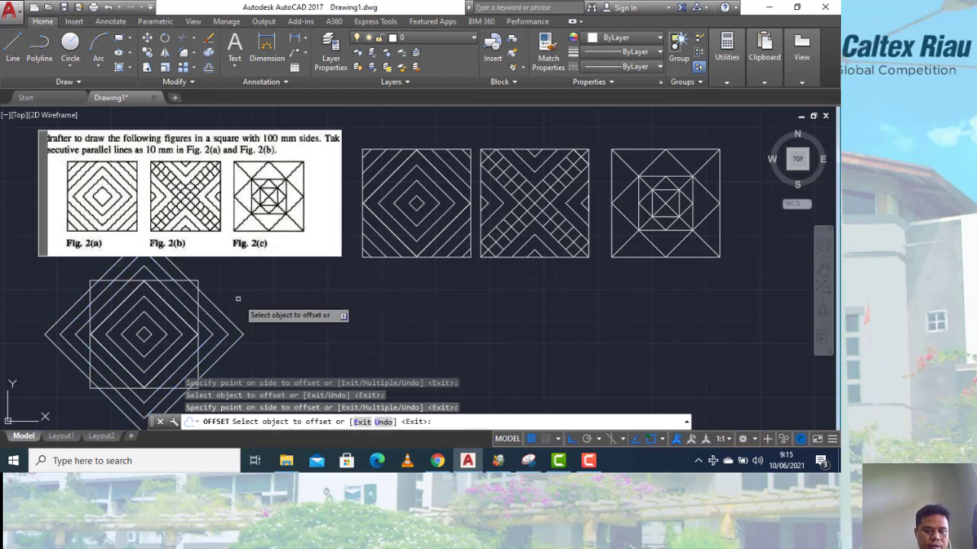
key("Escape")
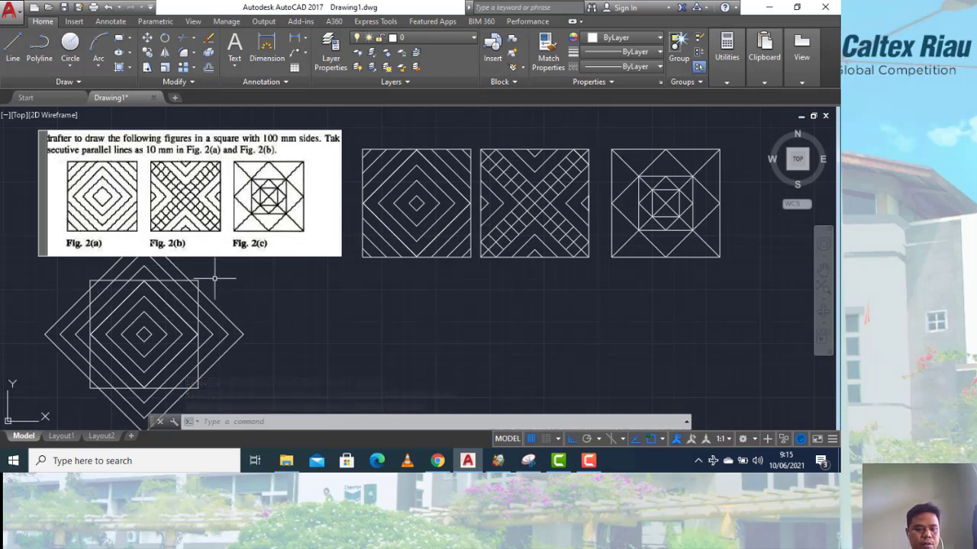
Trim the diamond tips sticking out above and to the left of the square.
type("t")
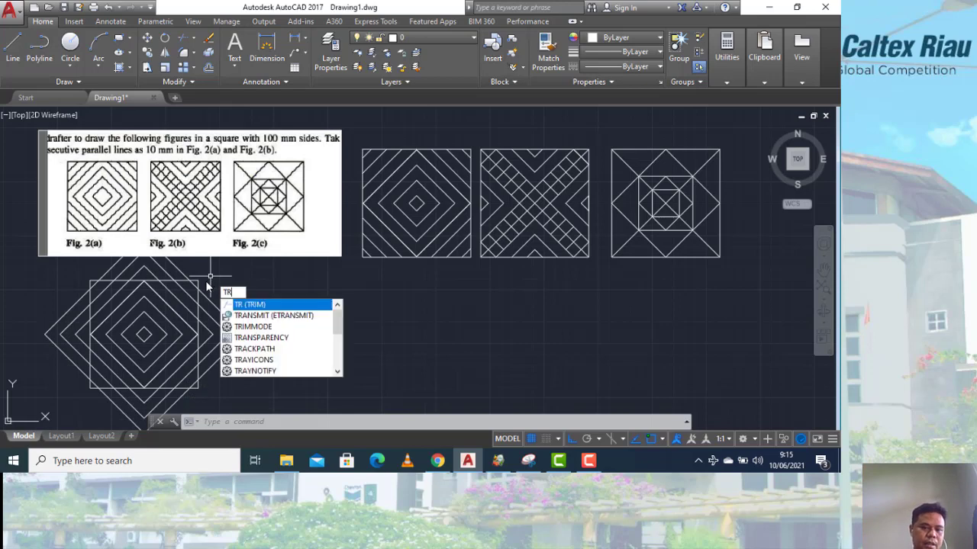
key("Return")
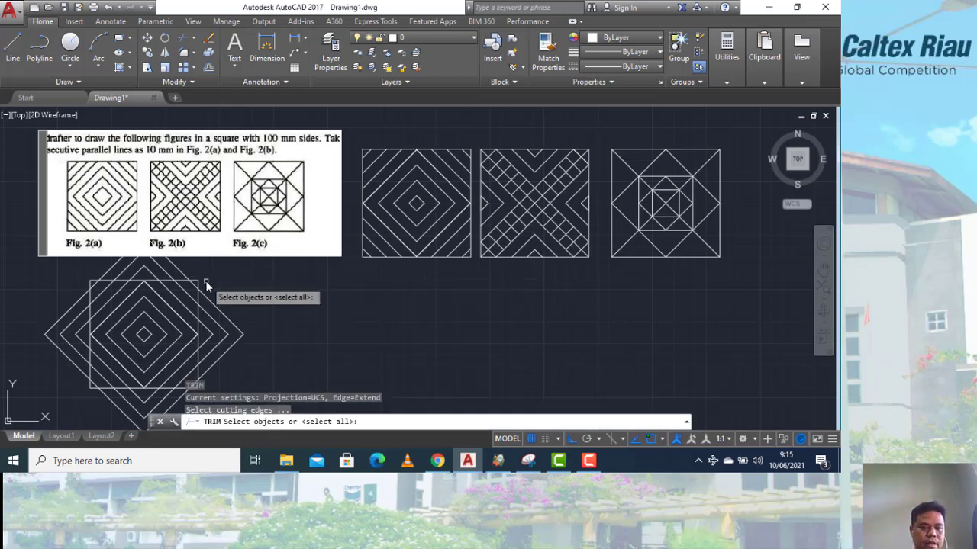
key("Return")
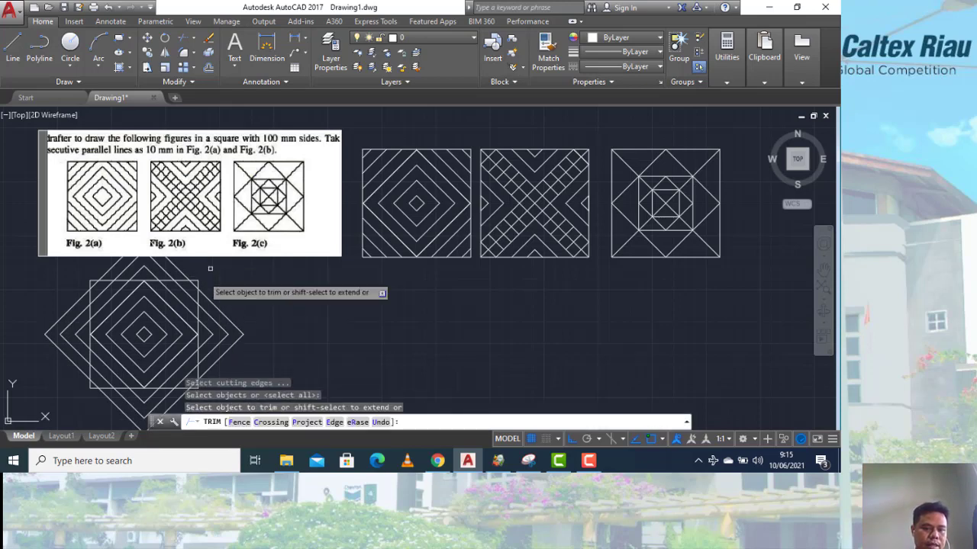
left_click(193, 267)
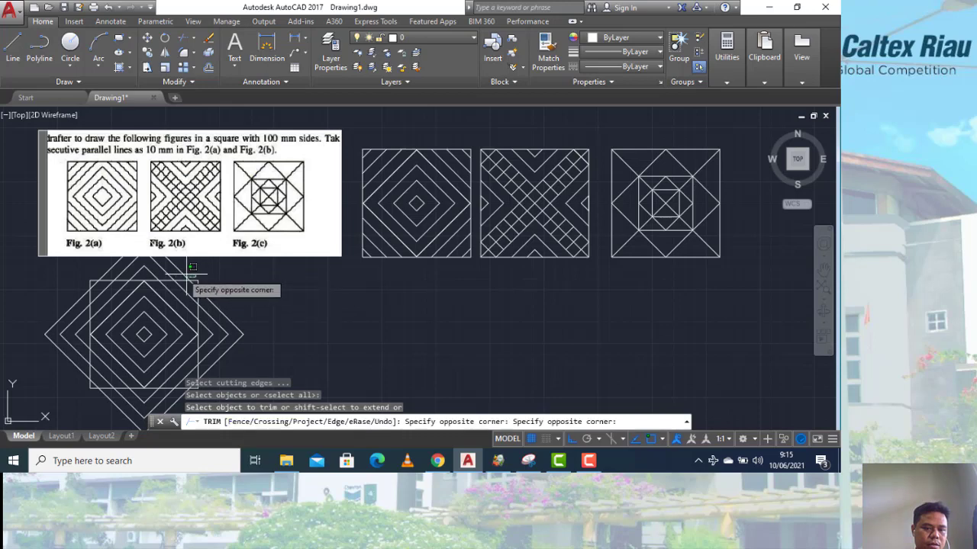
left_click(99, 268)
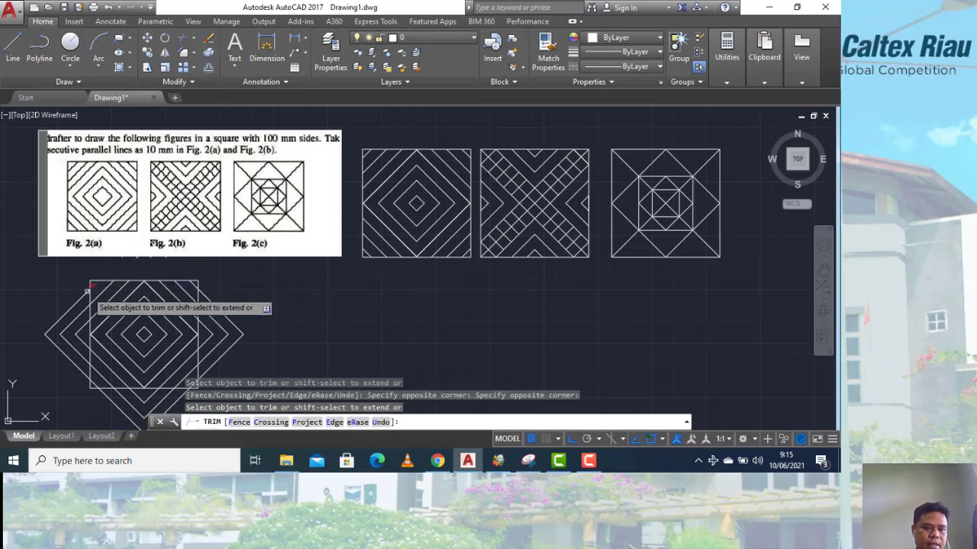
left_click(86, 384)
left_click(50, 277)
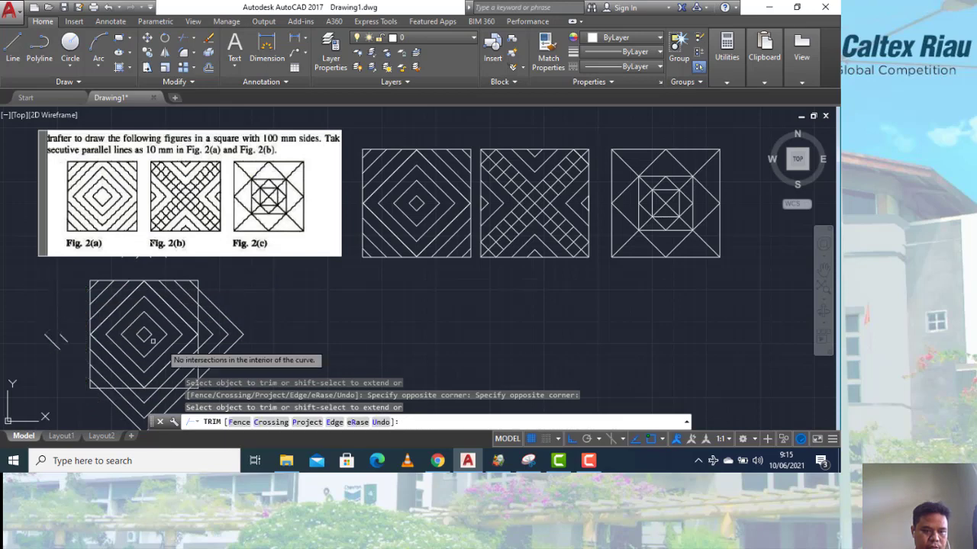
Trim the diamond tips sticking out to the right of and below the square.
scroll(234, 342, "down", 2)
scroll(229, 362, "up", 2)
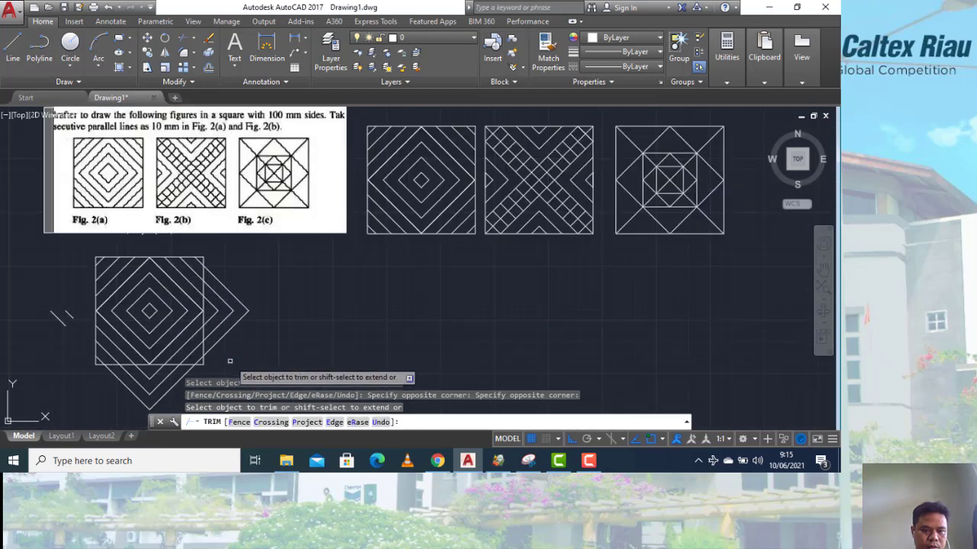
left_click(241, 359)
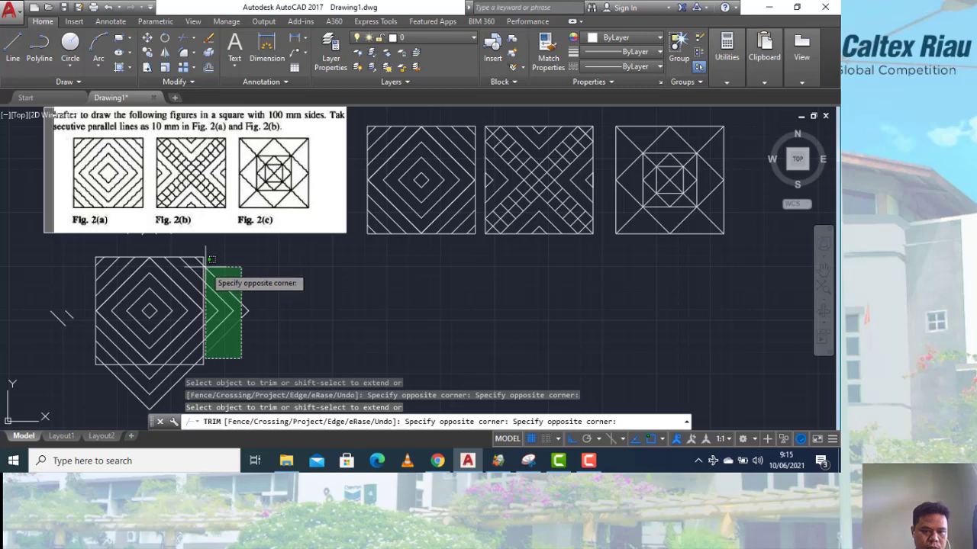
left_click(211, 264)
scroll(205, 295, "down", 2)
scroll(202, 333, "up", 2)
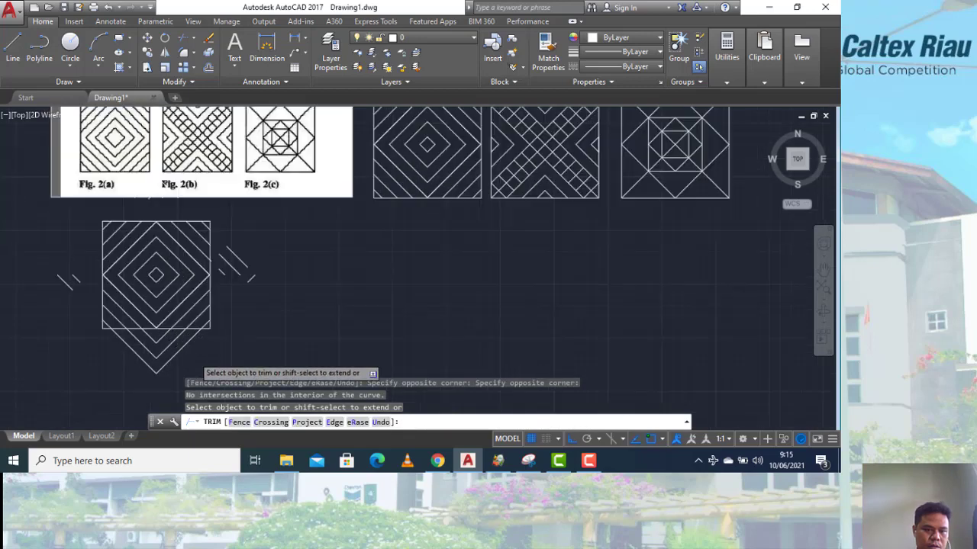
left_click(204, 355)
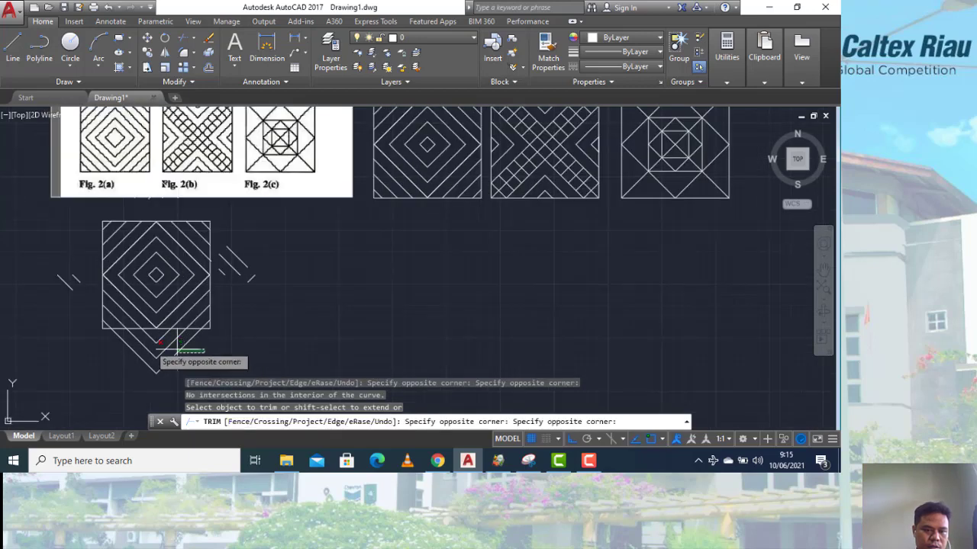
left_click(92, 330)
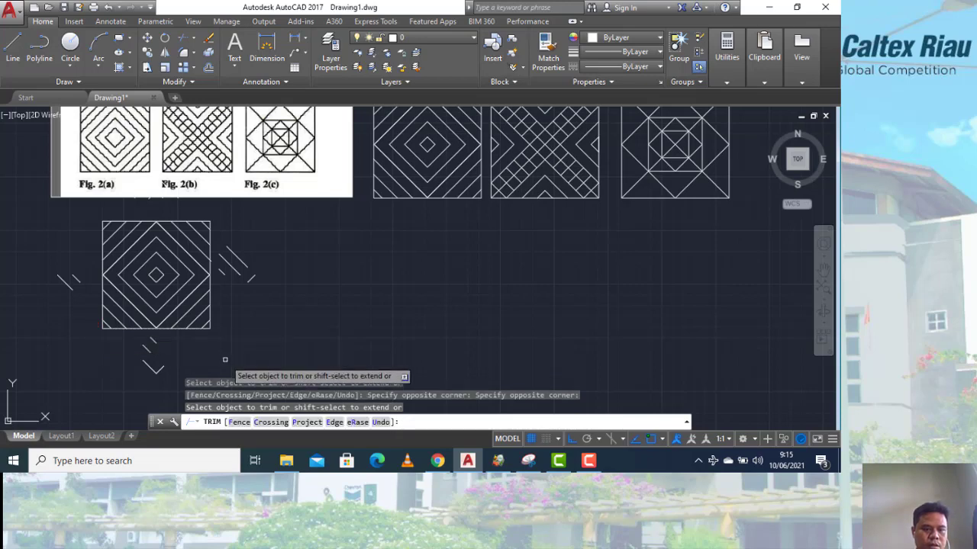
key("Escape")
Erase the leftover line fragments to the right of and below the square.
left_click(266, 303)
left_click(218, 240)
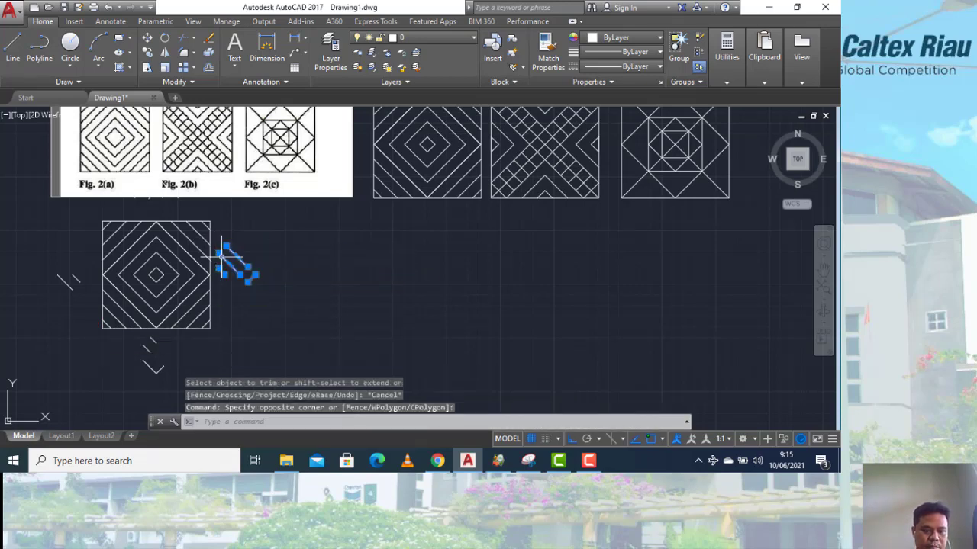
type("e")
key("Return")
left_click(174, 372)
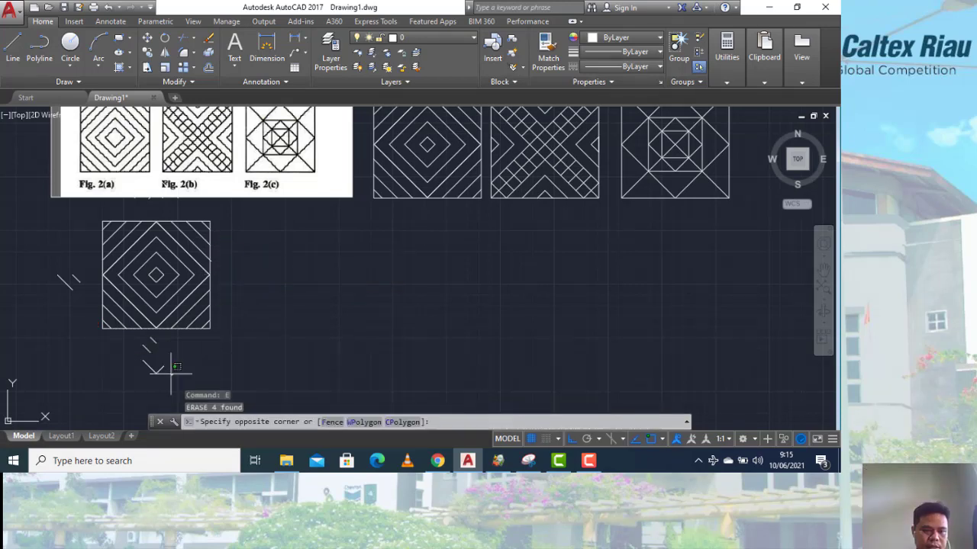
left_click(124, 333)
key("Return")
left_click(96, 305)
left_click(39, 255)
key("Escape")
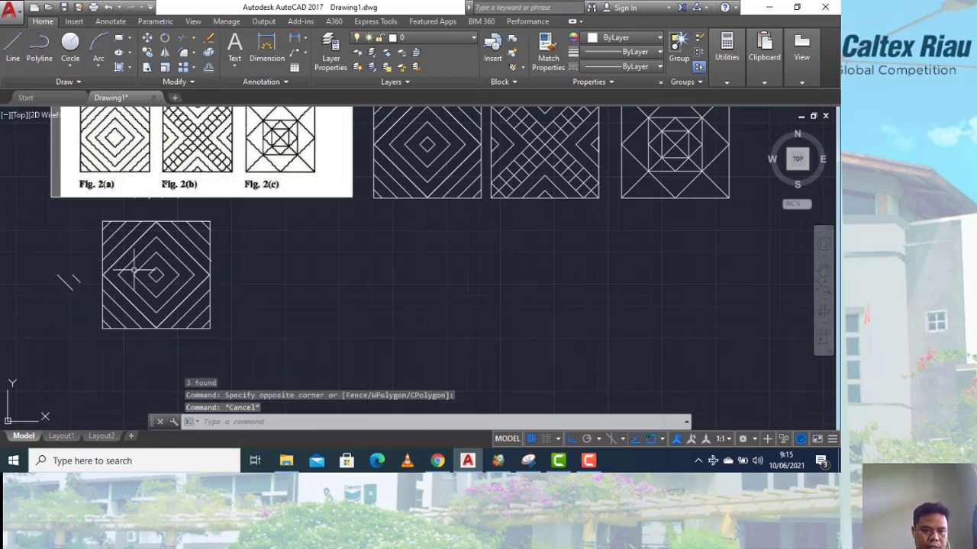
scroll(219, 246, "up", 2)
scroll(218, 248, "up", 2)
type("tr")
key("Return")
key("Return")
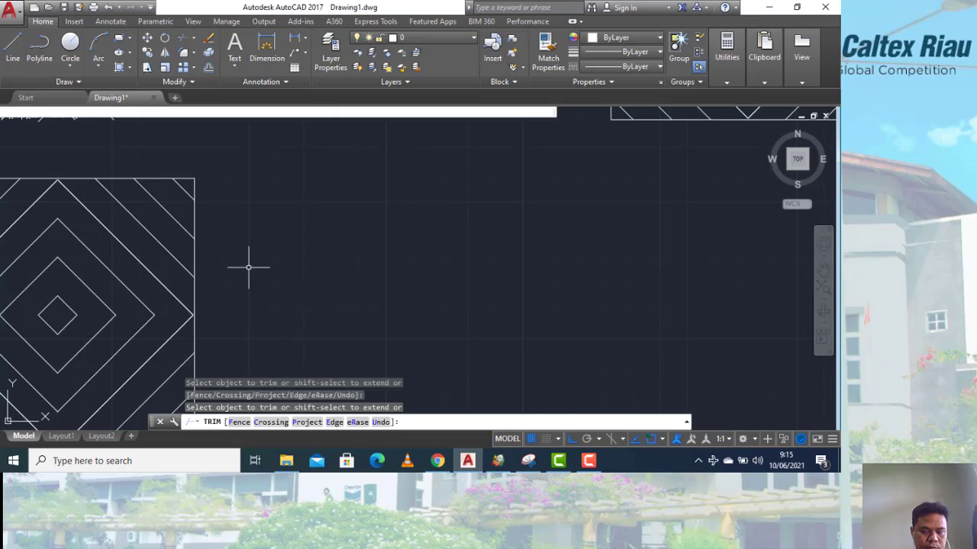
key("Escape")
scroll(321, 229, "down", 1)
scroll(327, 222, "down", 1)
middle_click_drag(315, 247, 236, 314)
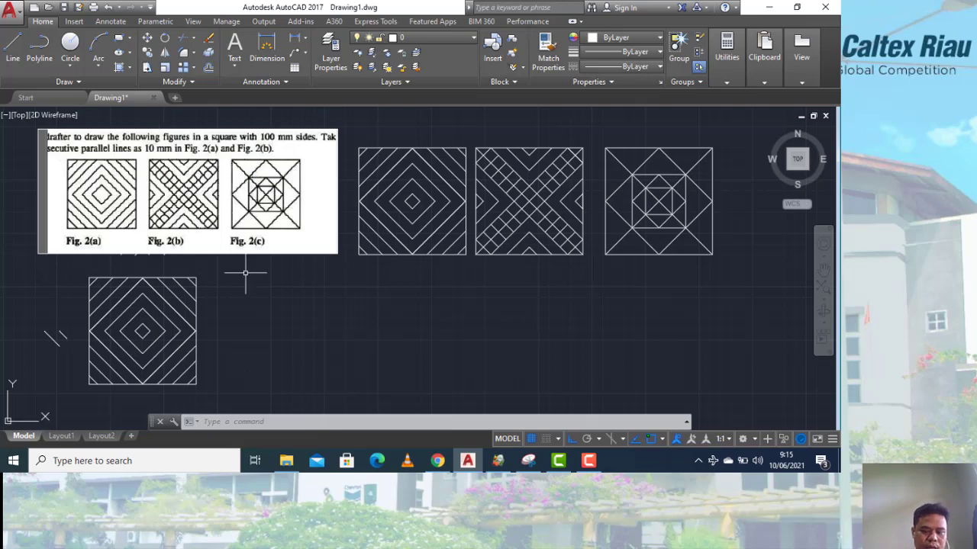
Draw a second 100 mm square beside the diamond pattern.
type("l")
key("Return")
left_click(222, 377)
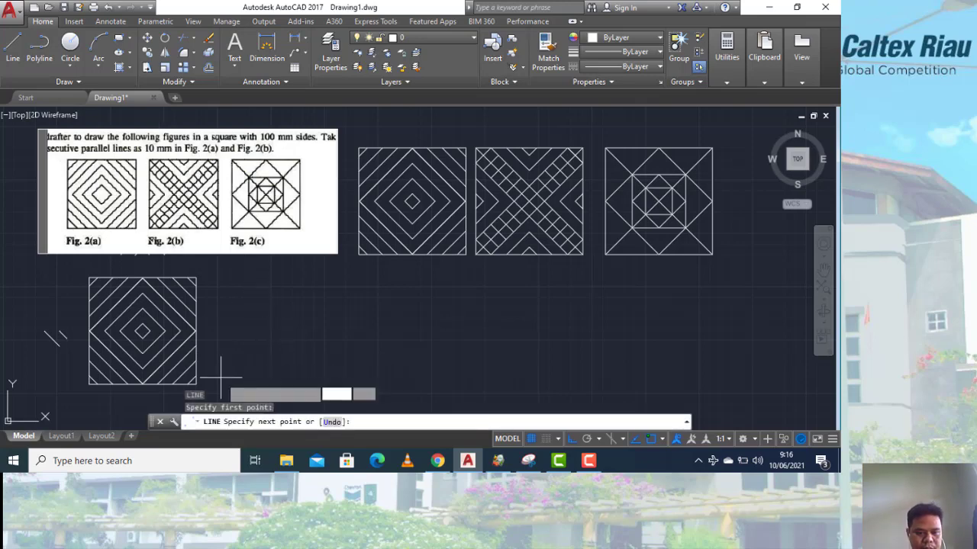
type("100")
key("Return")
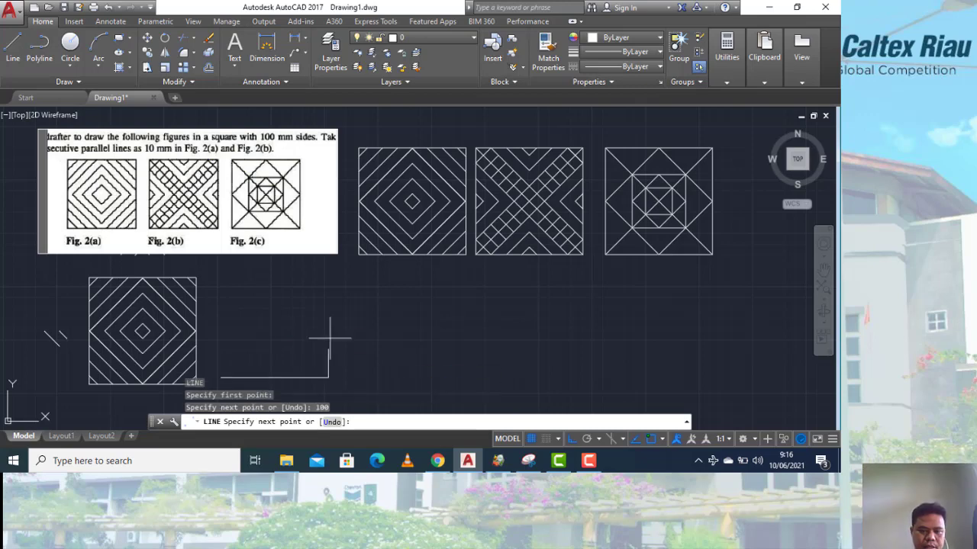
type("1")
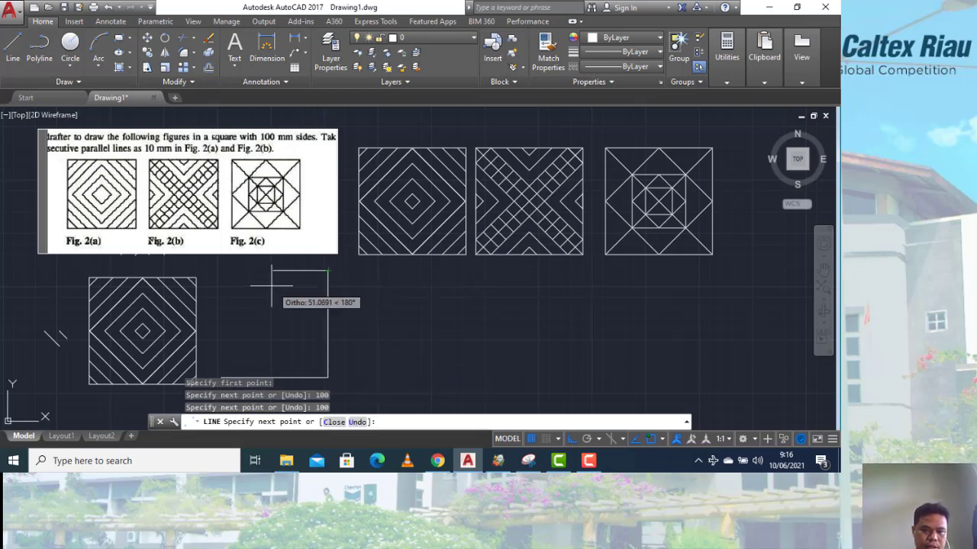
type("1")
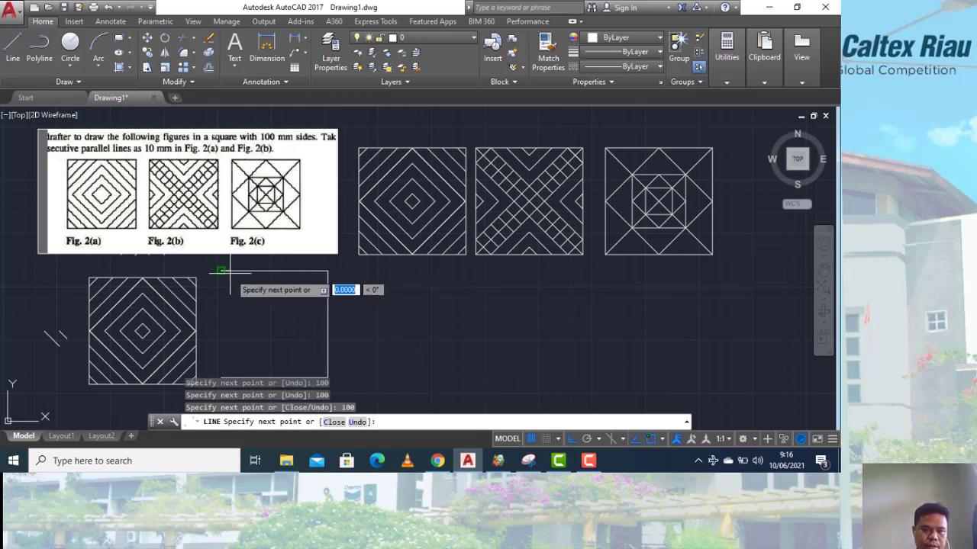
left_click(221, 377)
key("Escape")
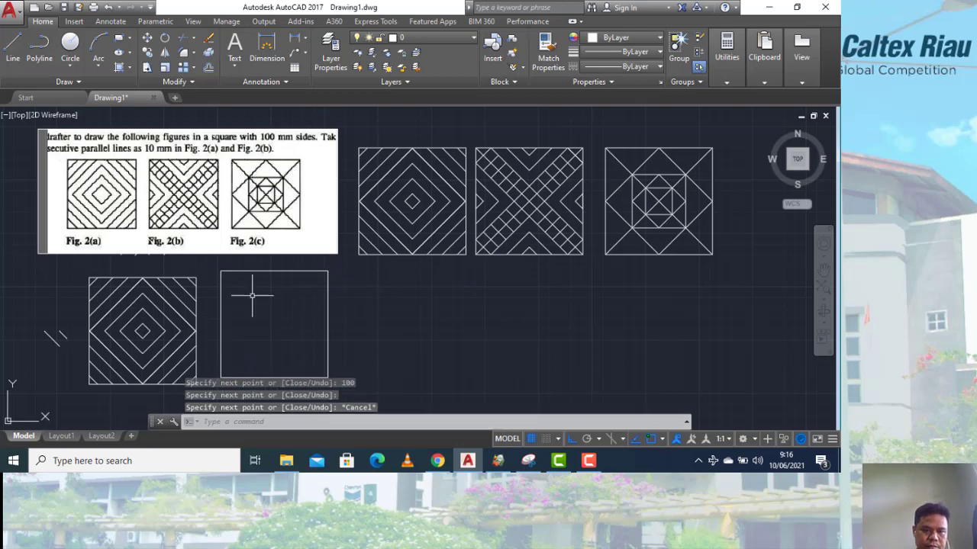
Draw both corner-to-corner diagonals inside the second square, forming an X.
type("l")
key("Return")
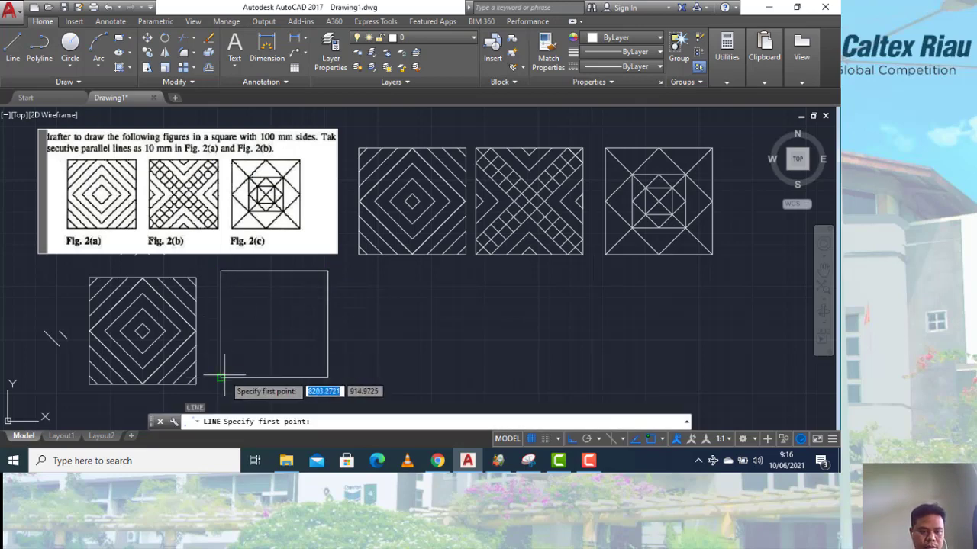
left_click(221, 377)
left_click(328, 271)
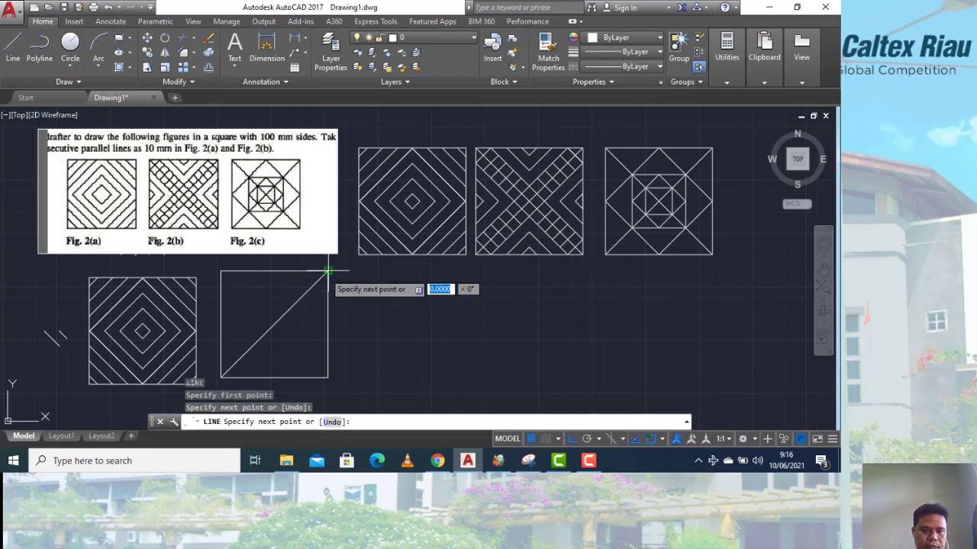
key("Return")
key("Return")
left_click(221, 271)
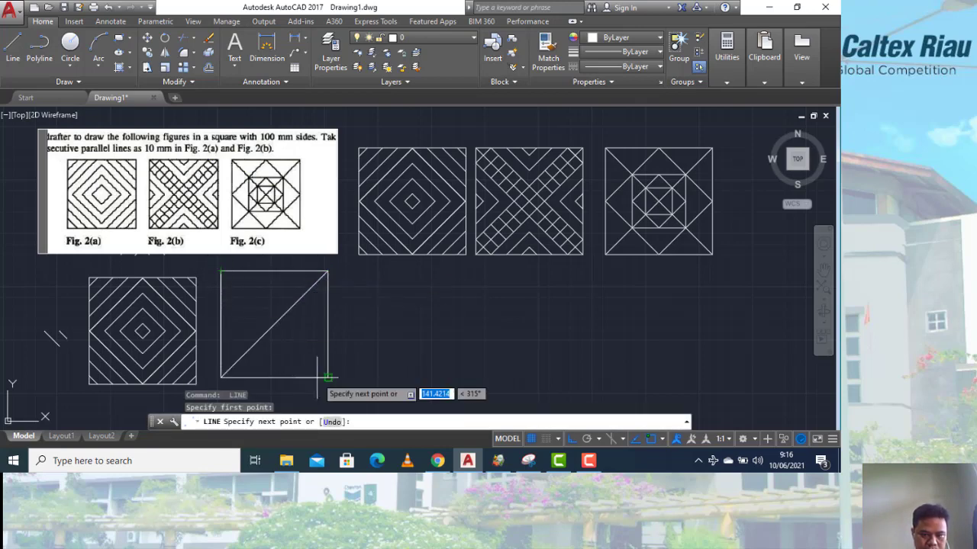
left_click(328, 377)
key("Escape")
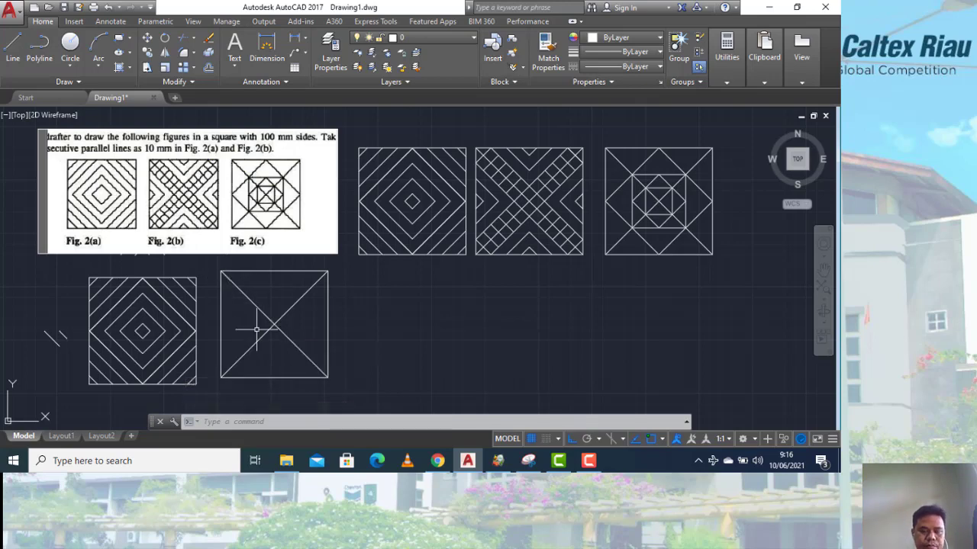
type("OFF")
Offset each of the two diagonals 10 mm to both sides.
key("Return")
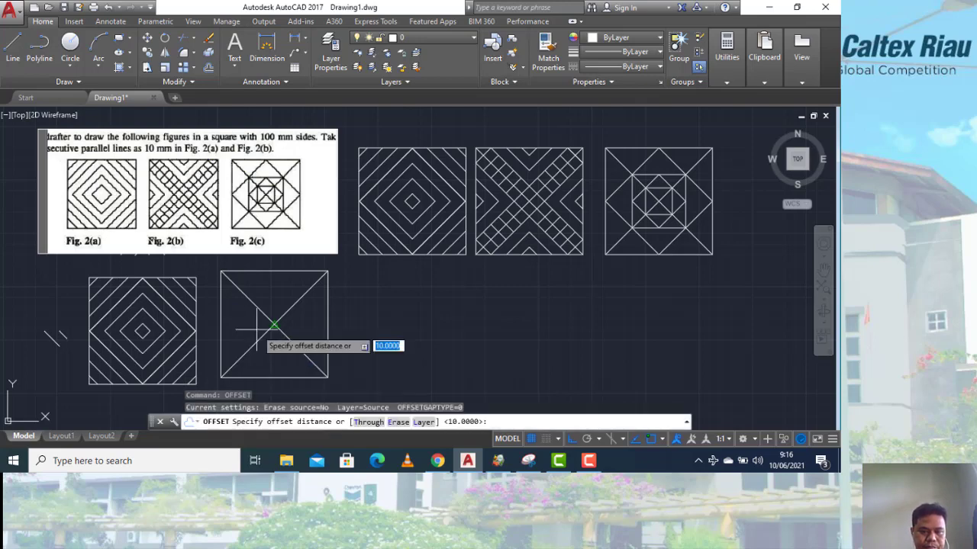
key("Return")
left_click(262, 335)
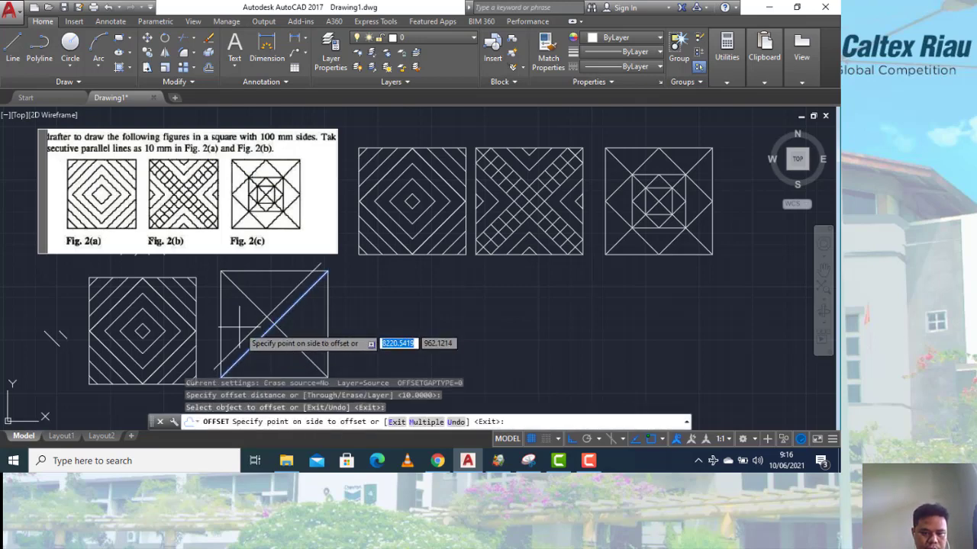
left_click(256, 340)
left_click(259, 338)
left_click(262, 335)
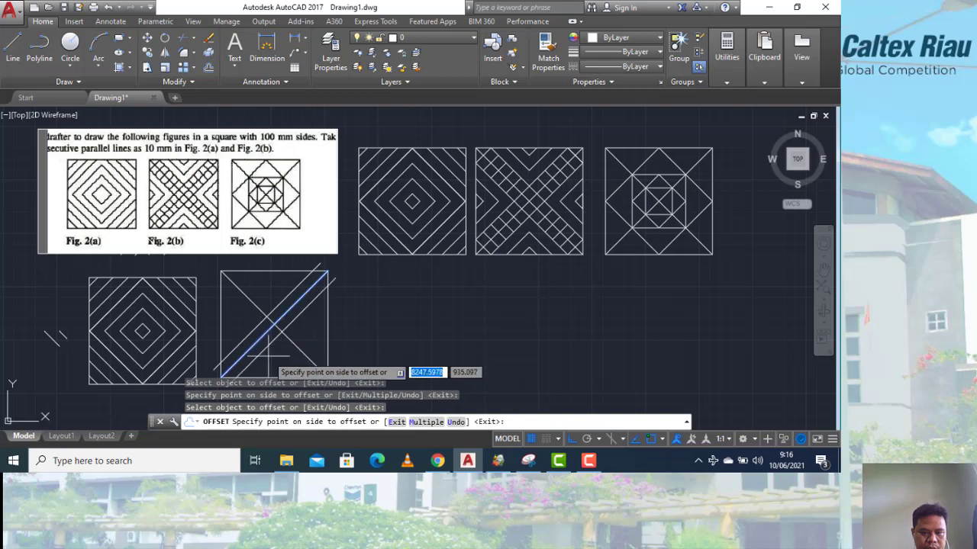
left_click(296, 347)
left_click(272, 340)
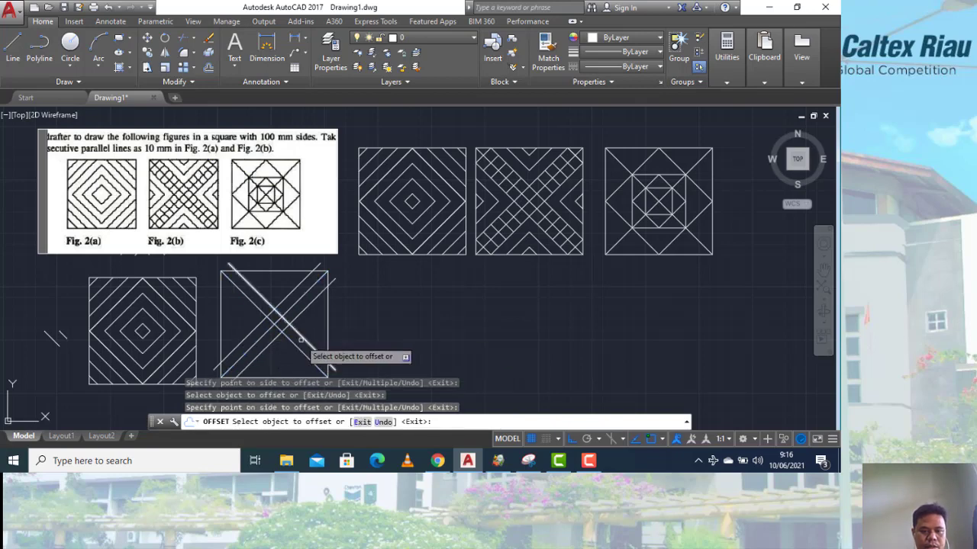
left_click(295, 343)
left_click(280, 354)
key("Escape")
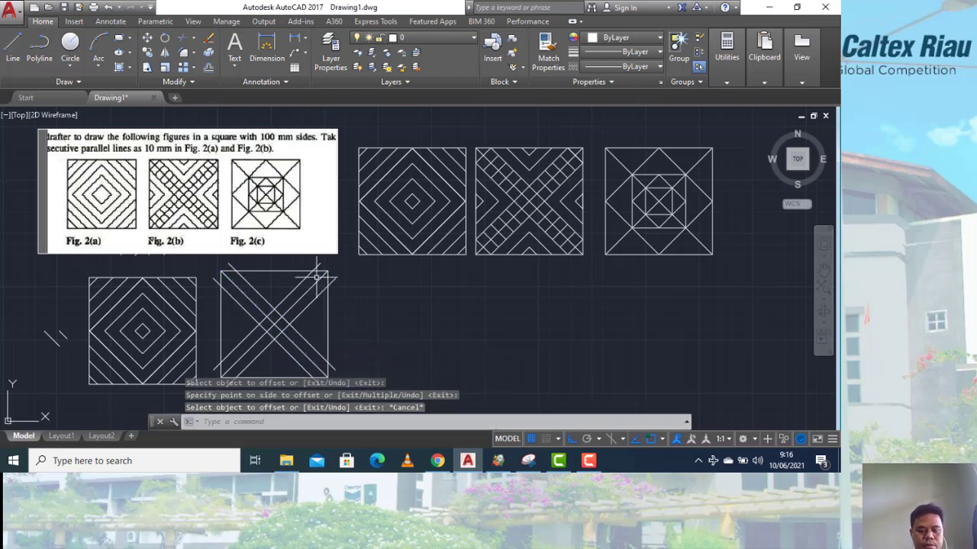
type("tr")
Trim the offset line ends overhanging the top and top-left of the second square.
key("Return")
key("Return")
scroll(328, 278, "up", 2)
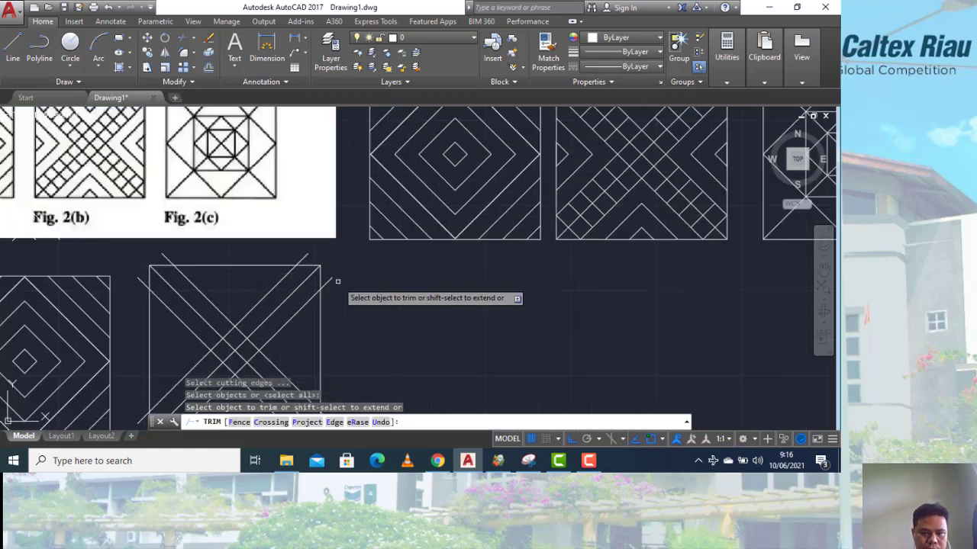
left_click(334, 271)
left_click(309, 259)
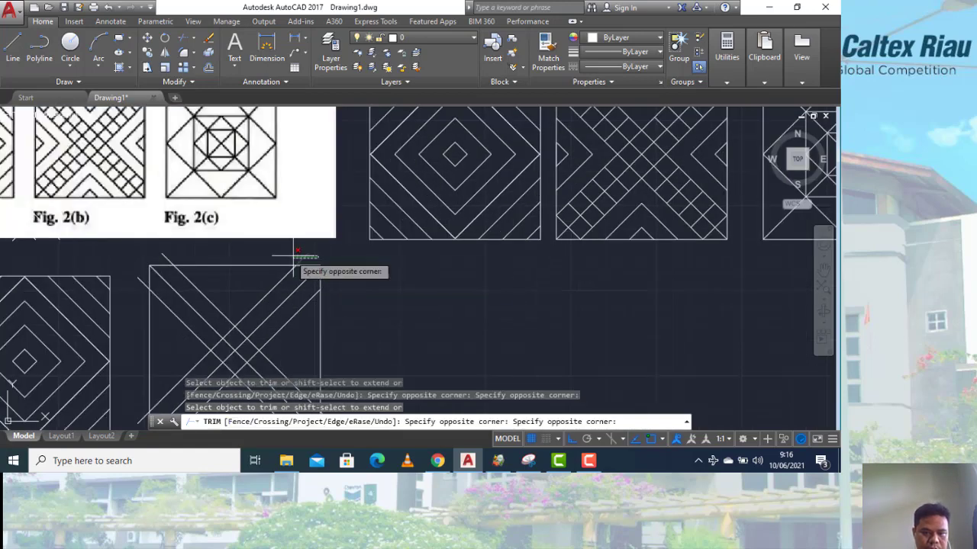
left_click(221, 258)
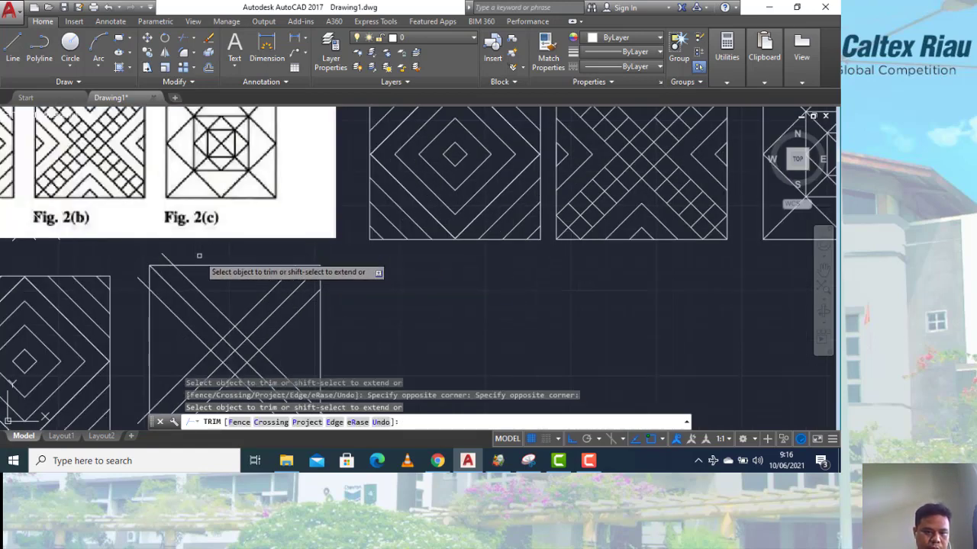
left_click(135, 293)
left_click(153, 254)
Trim the line ends sticking out past the lower-right corner and below the square.
scroll(157, 244, "down", 2)
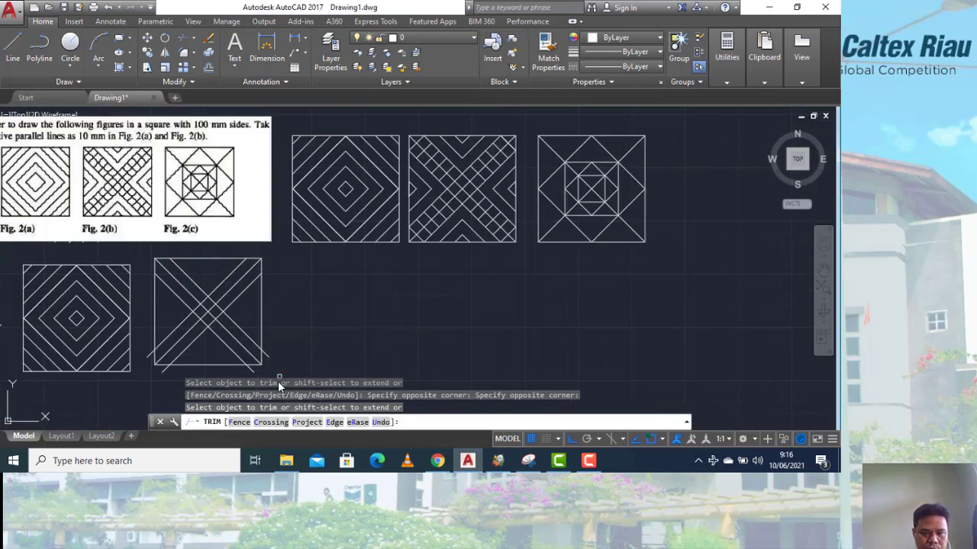
scroll(273, 366, "up", 2)
left_click(268, 340)
left_click(263, 336)
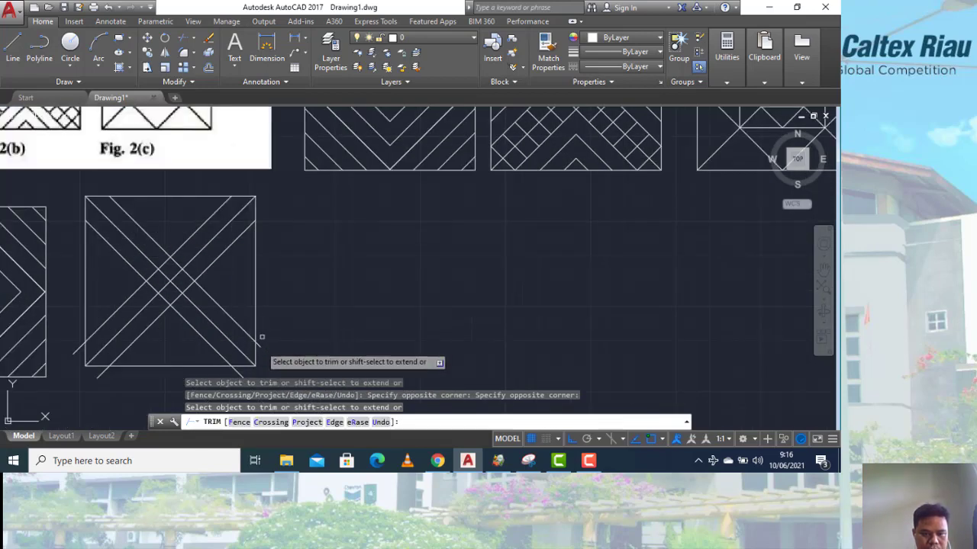
scroll(260, 346, "down", 1)
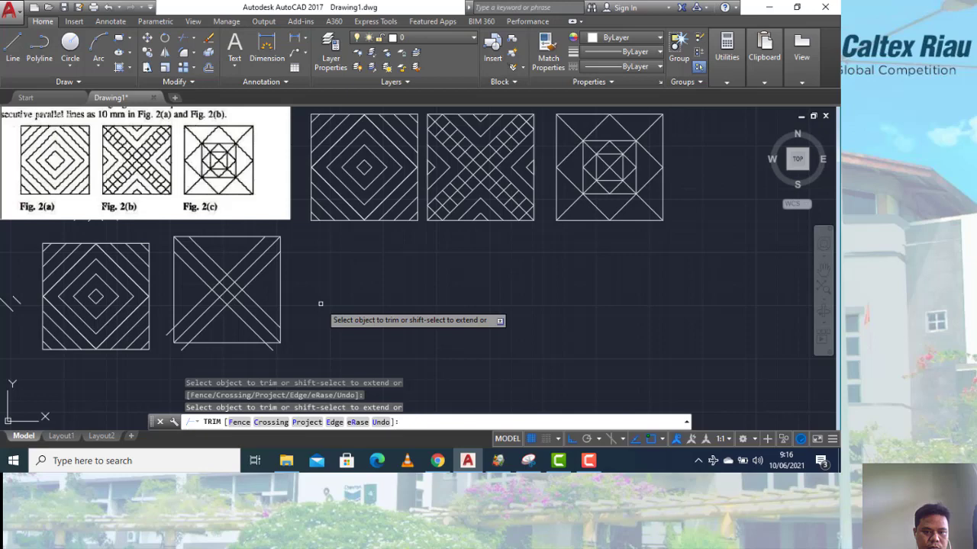
scroll(282, 347, "up", 1)
left_click(274, 358)
left_click(238, 335)
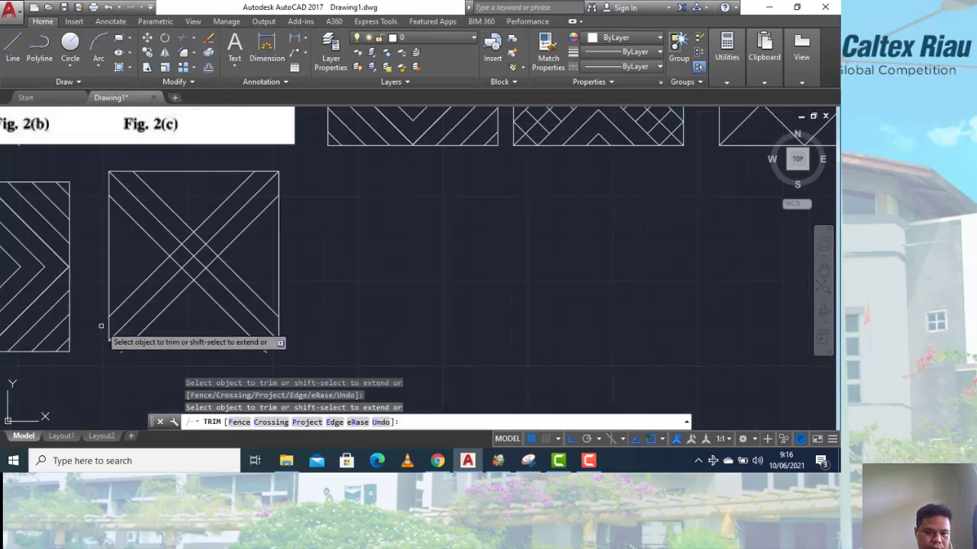
key("Escape")
Erase the two leftover stubs near the square's lower corners.
left_click(262, 349)
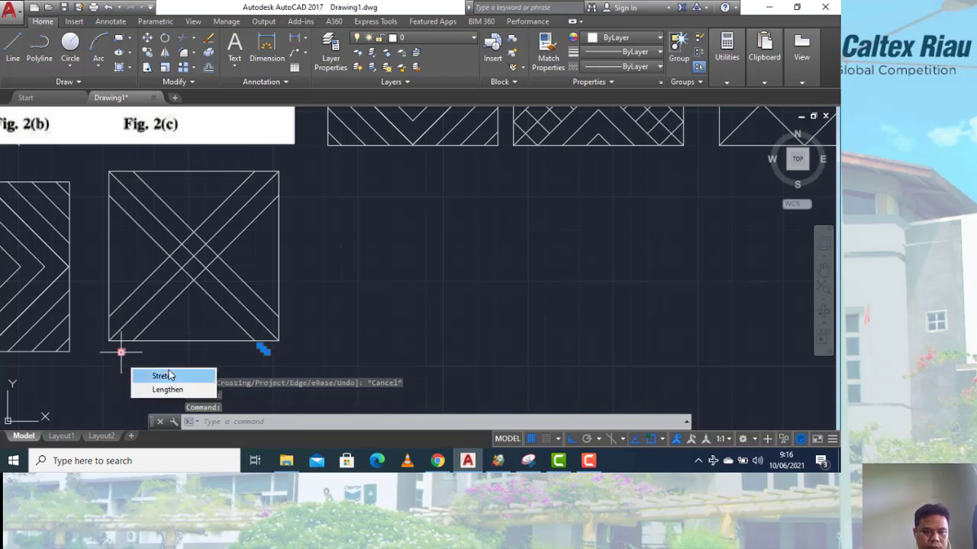
left_click(131, 348)
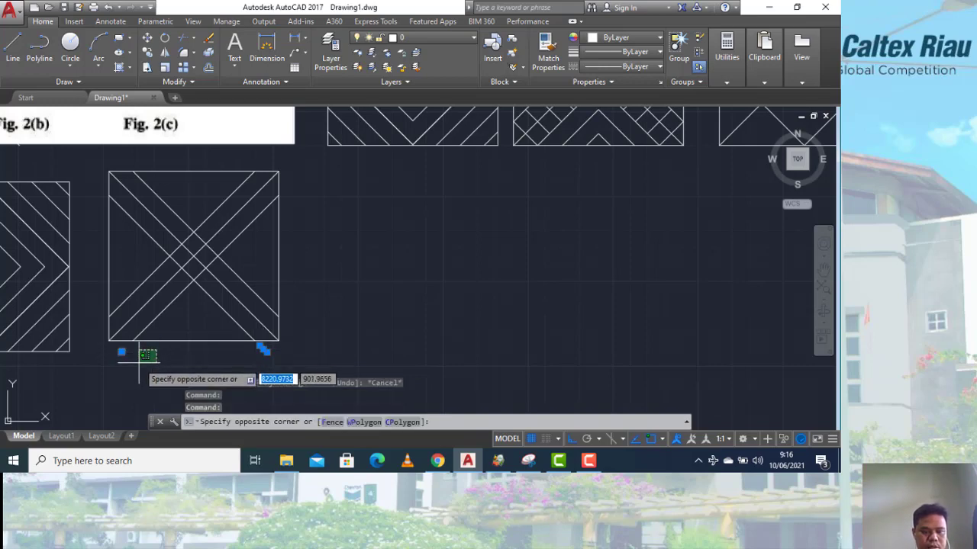
left_click(173, 361)
type("e")
key("Return")
scroll(485, 334, "down", 2)
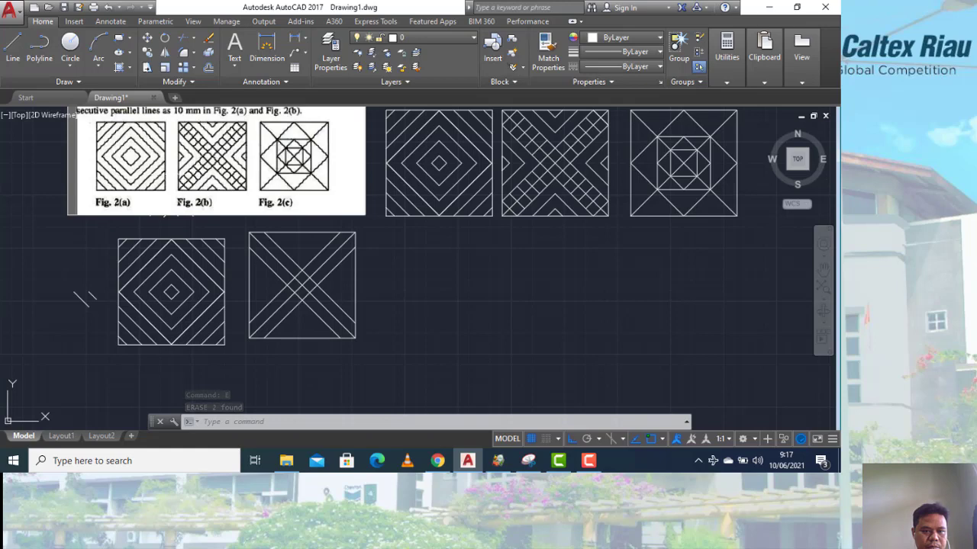
Draw a short line between snapped points in the lower part of the second square.
type("l")
key("Return")
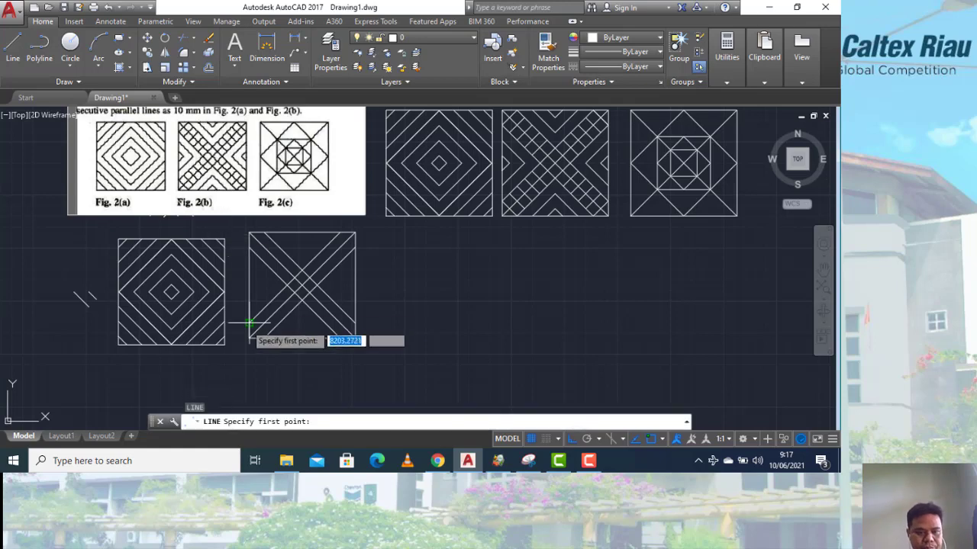
left_click(250, 323)
left_click(263, 337)
key("Return")
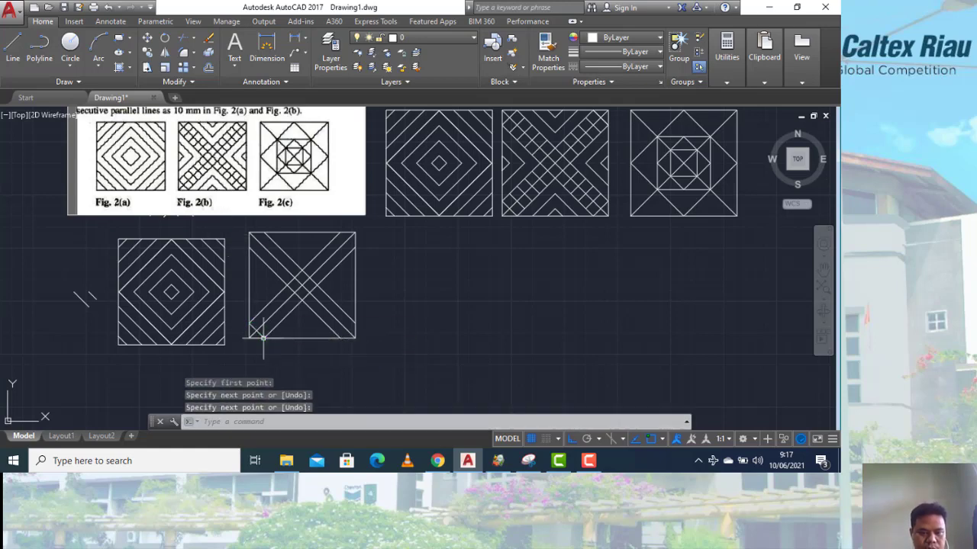
Draw another short line from near the top-right corner to the square's right edge.
key("Return")
left_click(263, 232)
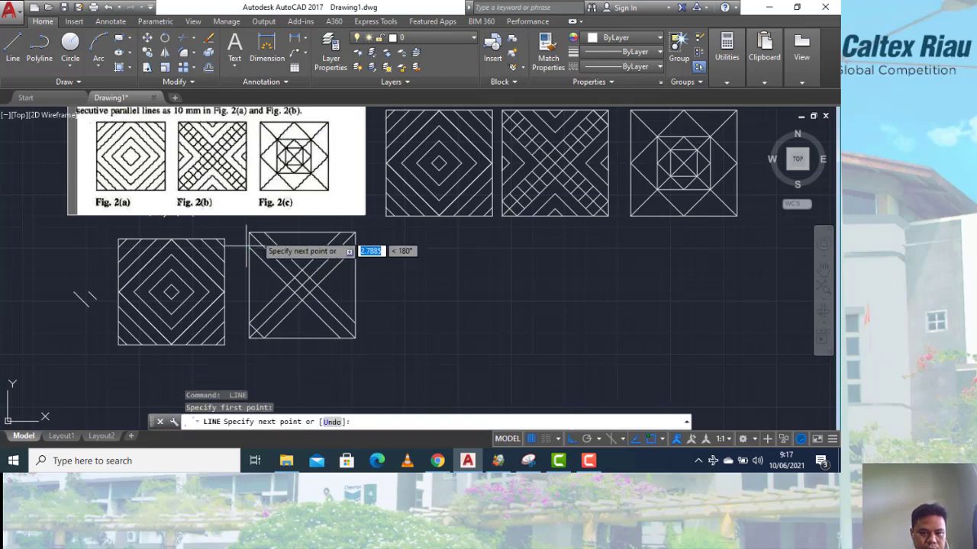
key("Return")
key("Return")
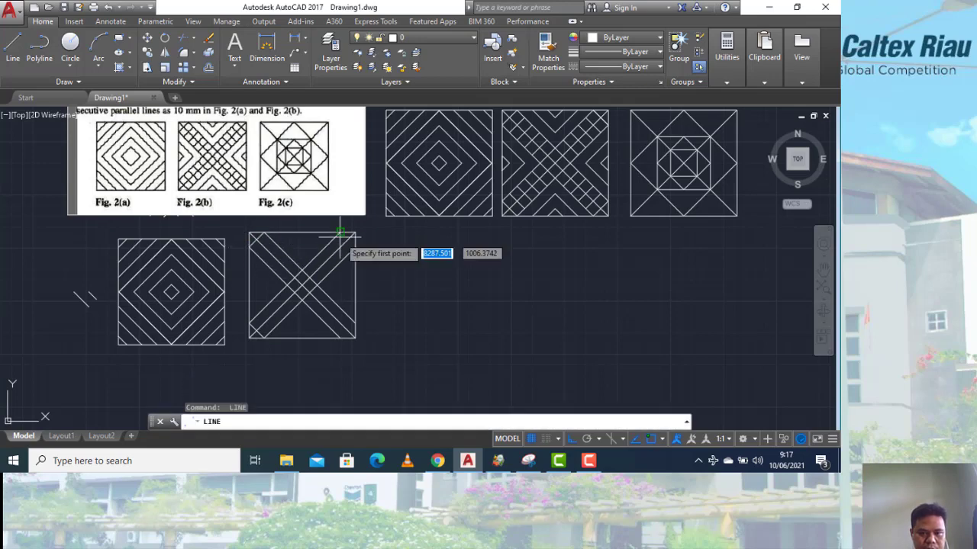
left_click(340, 232)
left_click(354, 247)
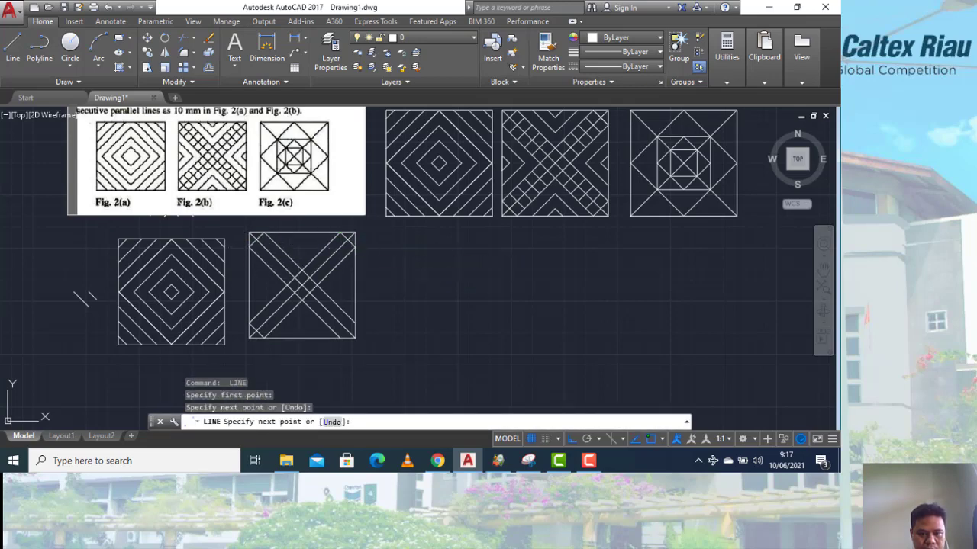
key("Return")
key("Return")
left_click(355, 323)
key("Return")
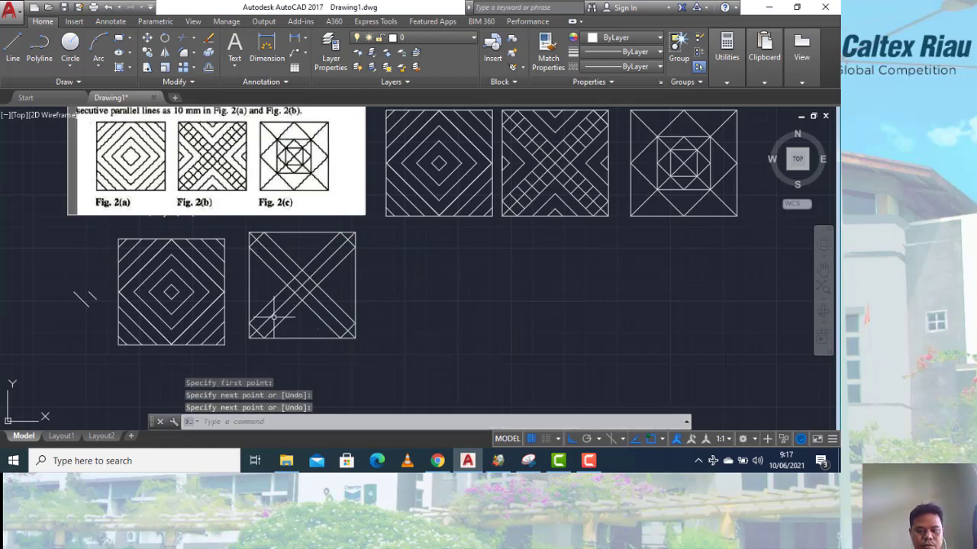
type("OFF")
Offset cross lines 10 mm apart through the lower-left arm of the X.
key("Return")
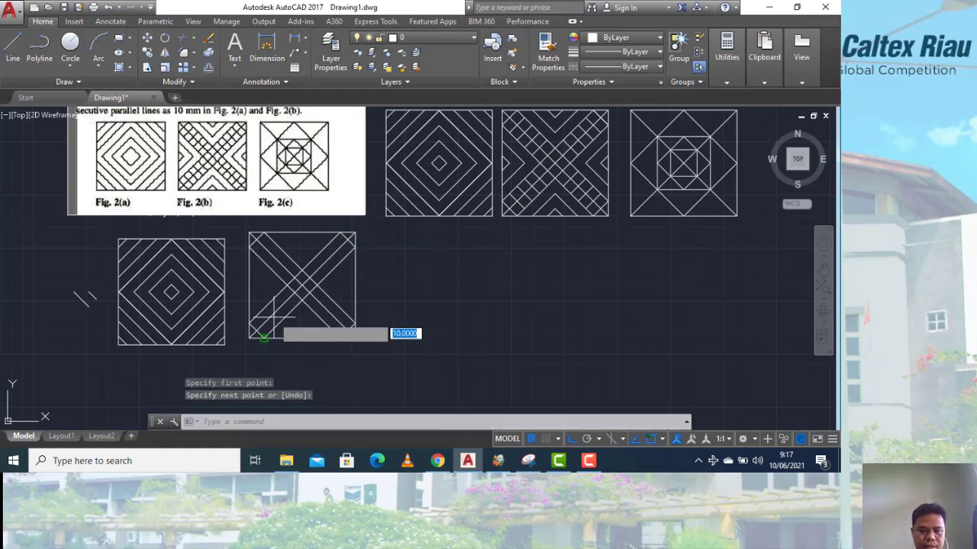
key("Return")
left_click(257, 331)
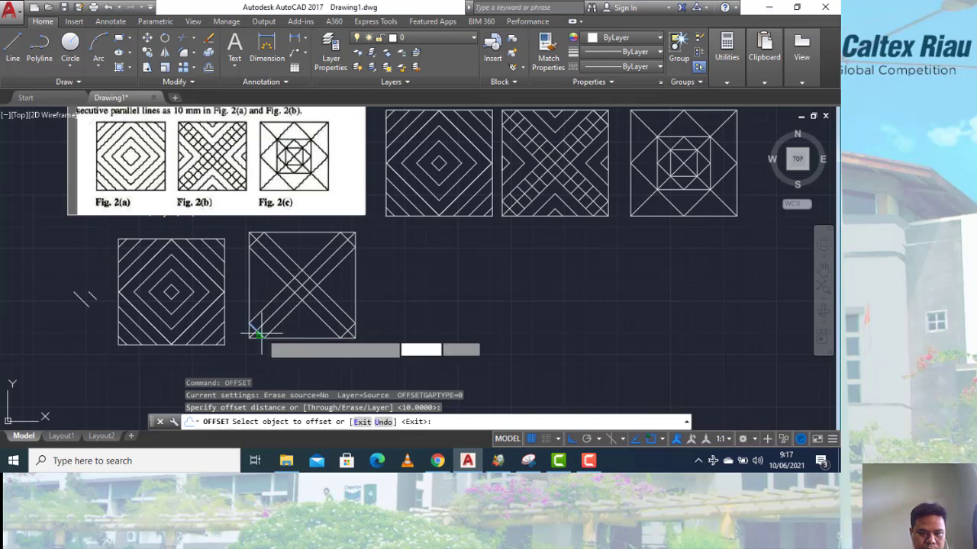
left_click(269, 334)
left_click(265, 329)
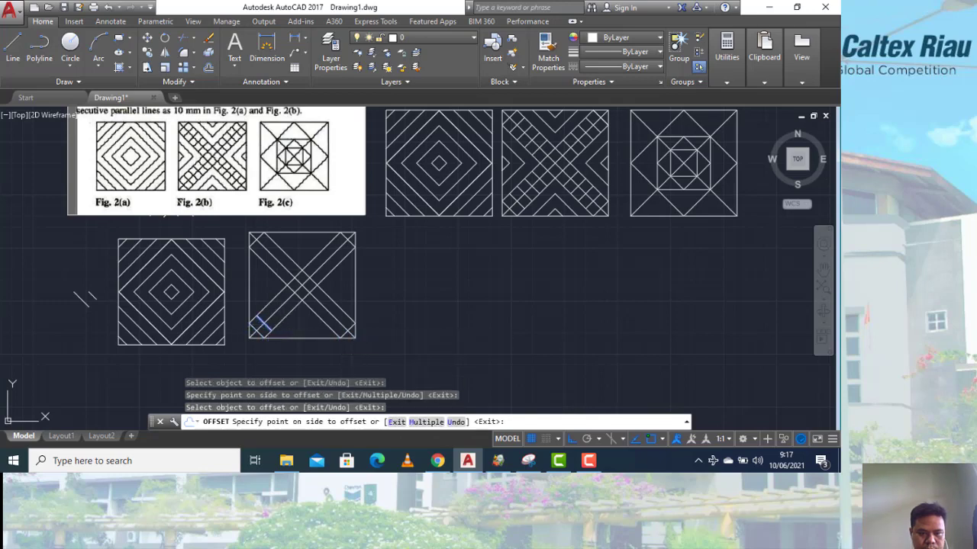
left_click(266, 328)
left_click(263, 326)
left_click(296, 322)
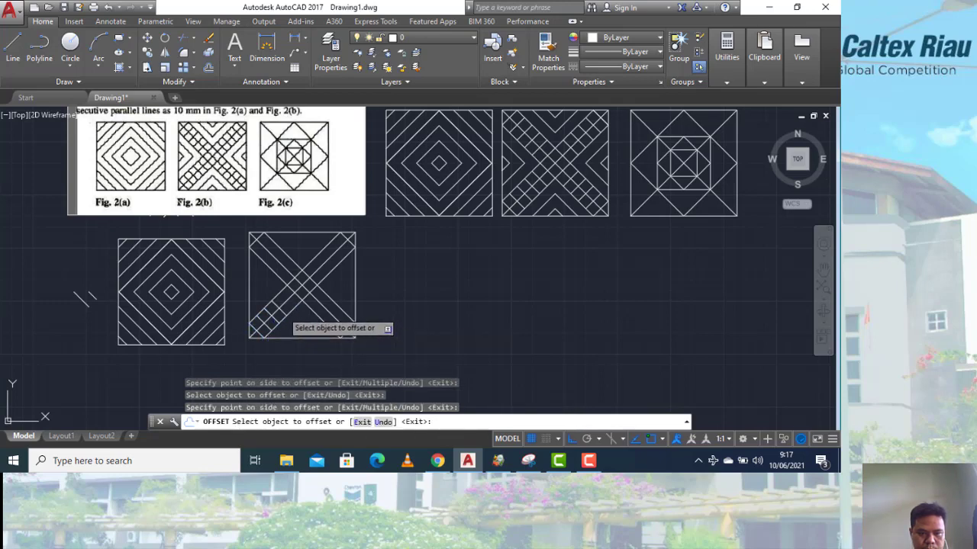
left_click(284, 314)
left_click(308, 324)
Add 10 mm parallel cross lines through the lower-right arm.
left_click(284, 314)
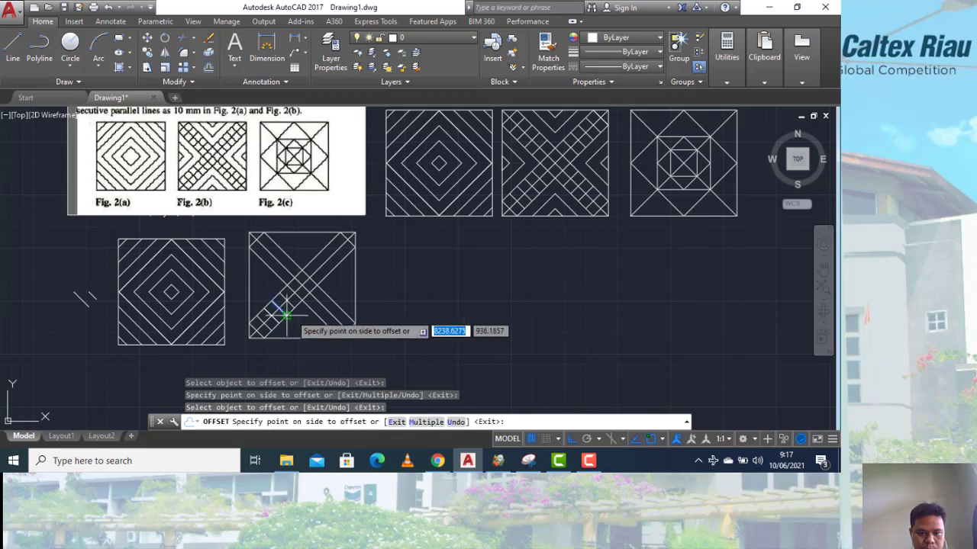
left_click(336, 331)
left_click(345, 321)
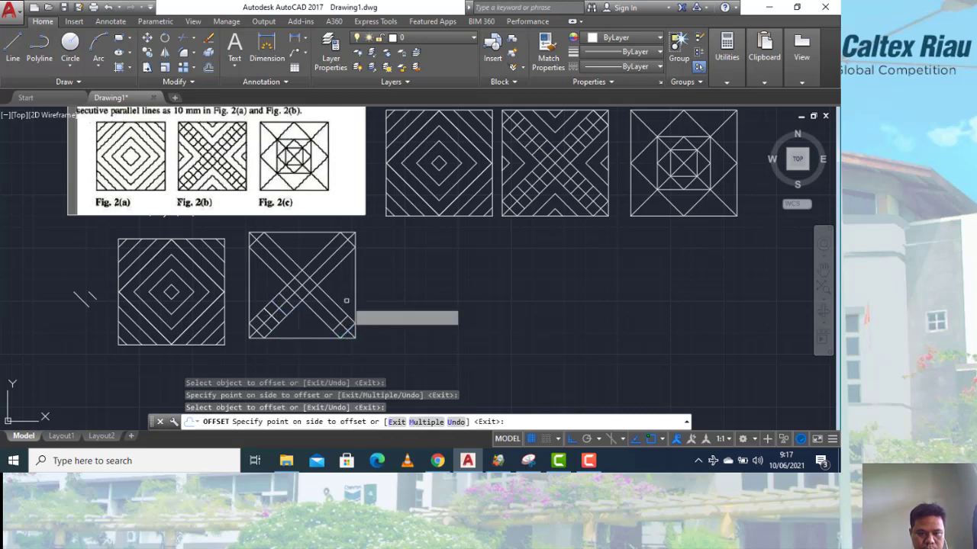
left_click(339, 314)
left_click(347, 304)
left_click(336, 314)
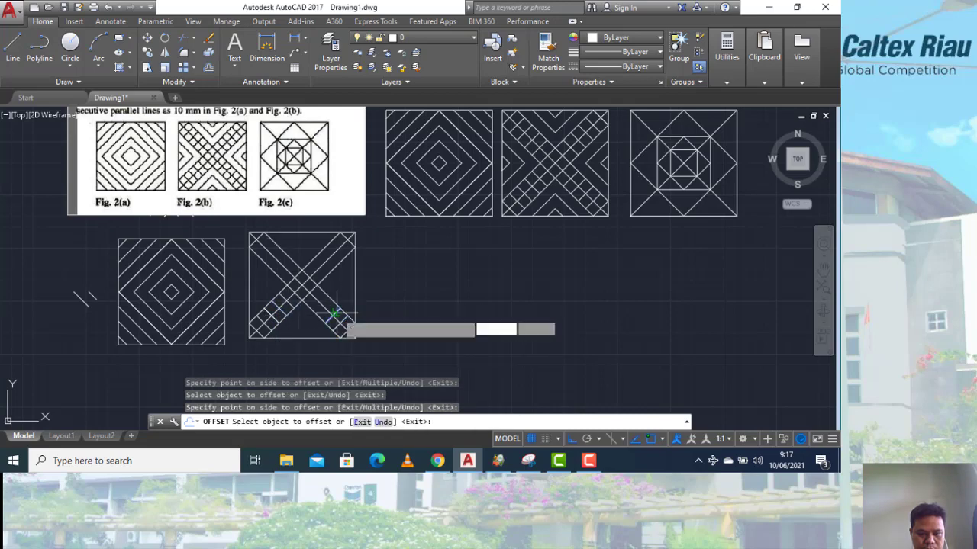
left_click(324, 306)
left_click(340, 309)
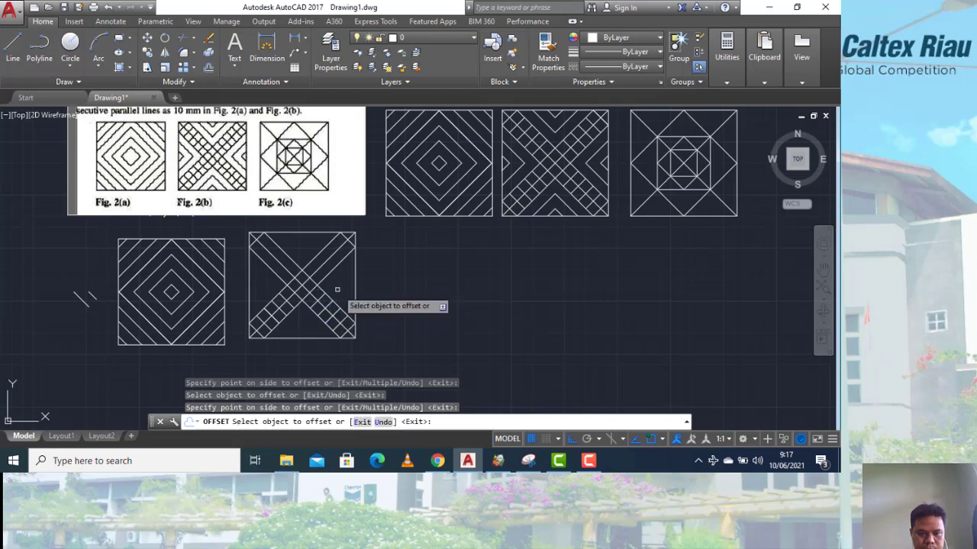
Add 10 mm parallel cross lines through the upper-right arm and near the X centre.
left_click(347, 246)
left_click(335, 260)
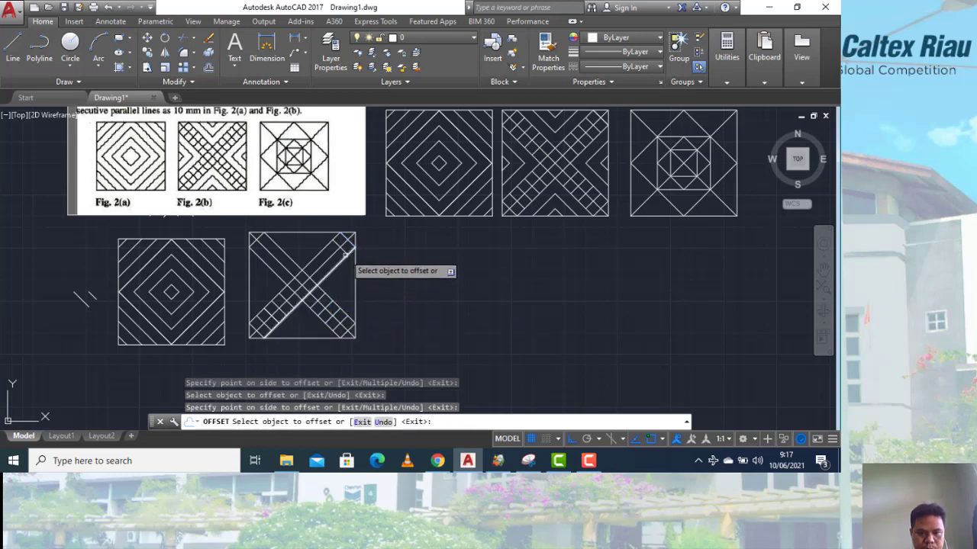
left_click(344, 253)
left_click(339, 267)
left_click(336, 258)
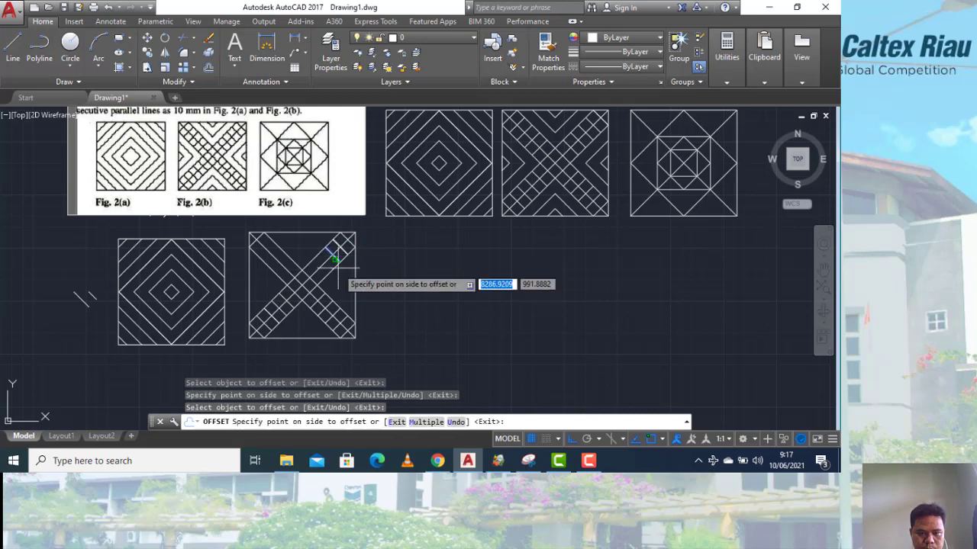
left_click(329, 265)
left_click(334, 257)
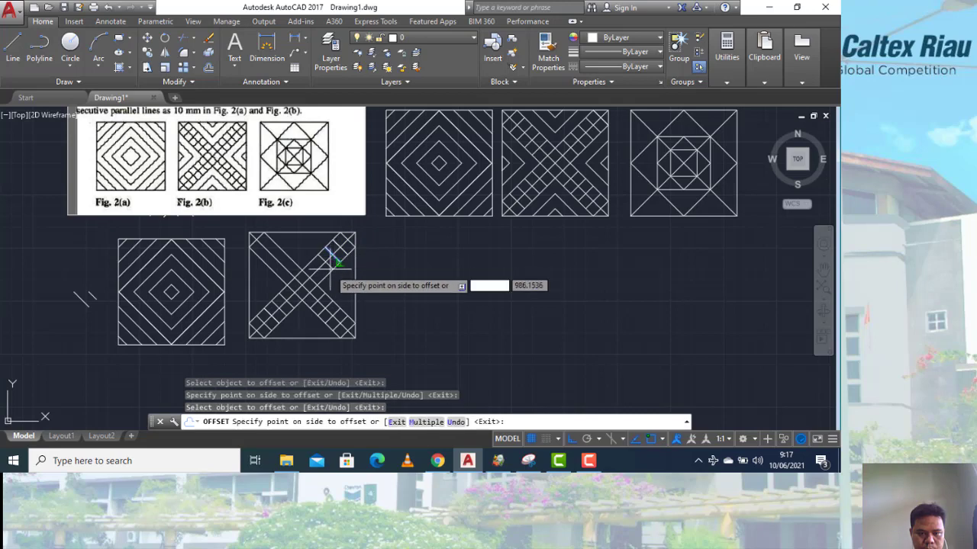
left_click(330, 264)
left_click(326, 262)
left_click(324, 264)
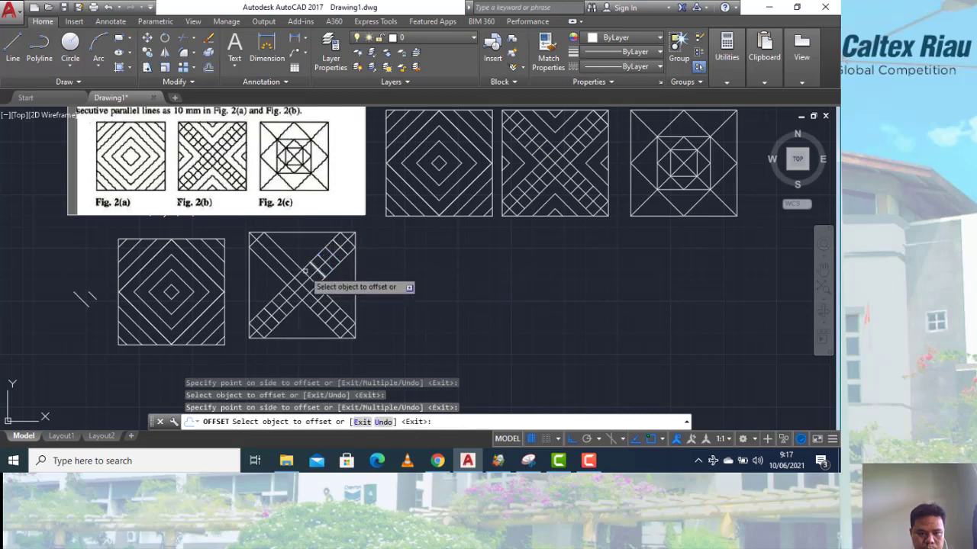
Fill the upper-left arm with 10 mm parallel cross lines up to the top-left corner.
left_click(258, 240)
left_click(265, 245)
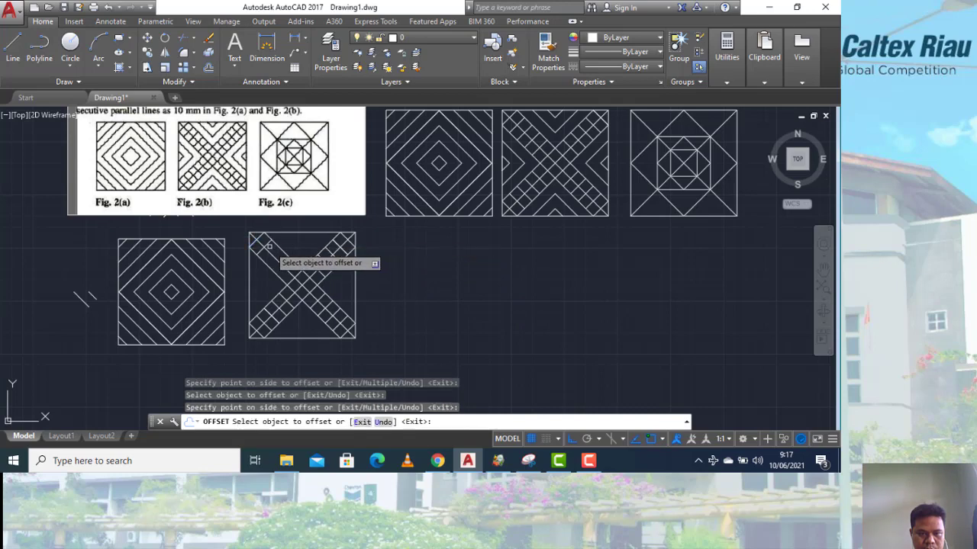
left_click(262, 240)
left_click(271, 254)
left_click(269, 246)
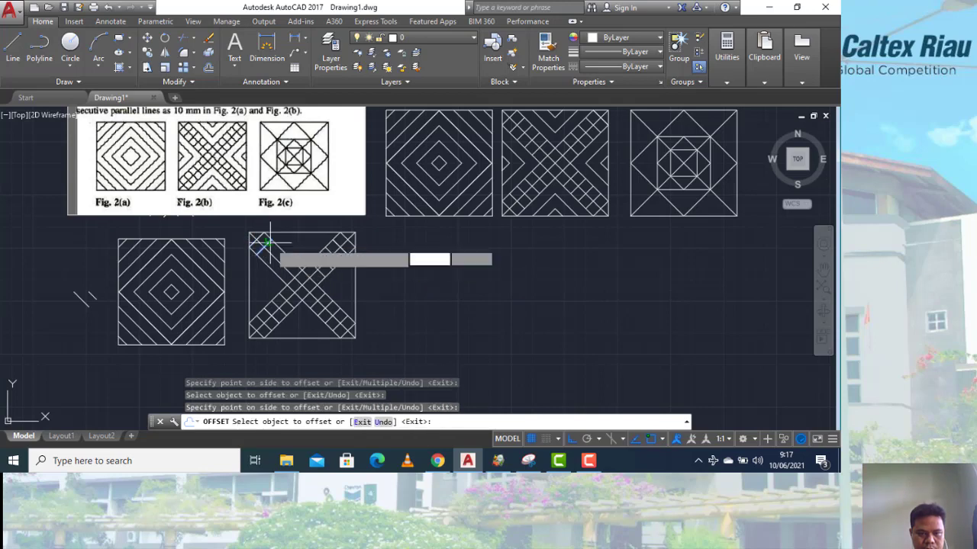
left_click(267, 246)
left_click(276, 252)
left_click(281, 252)
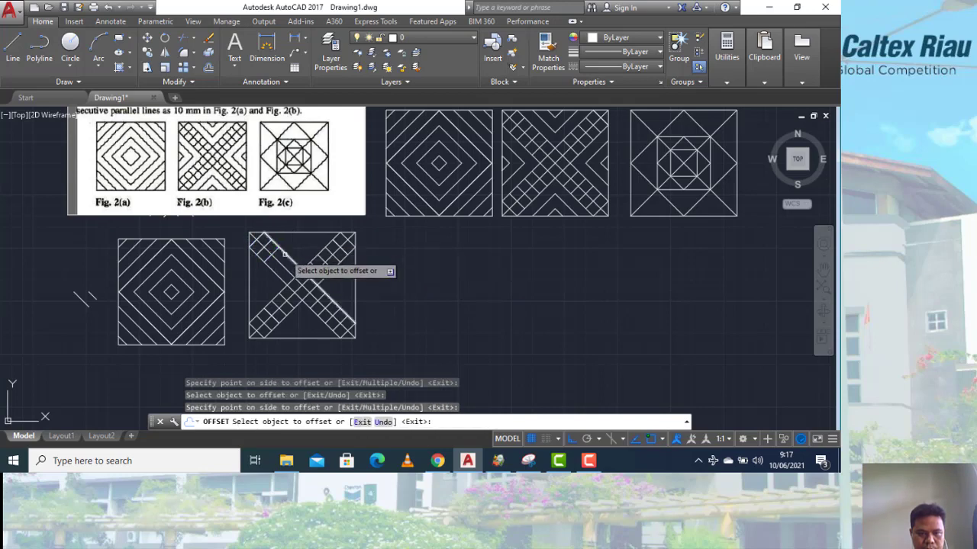
left_click(273, 250)
left_click(290, 254)
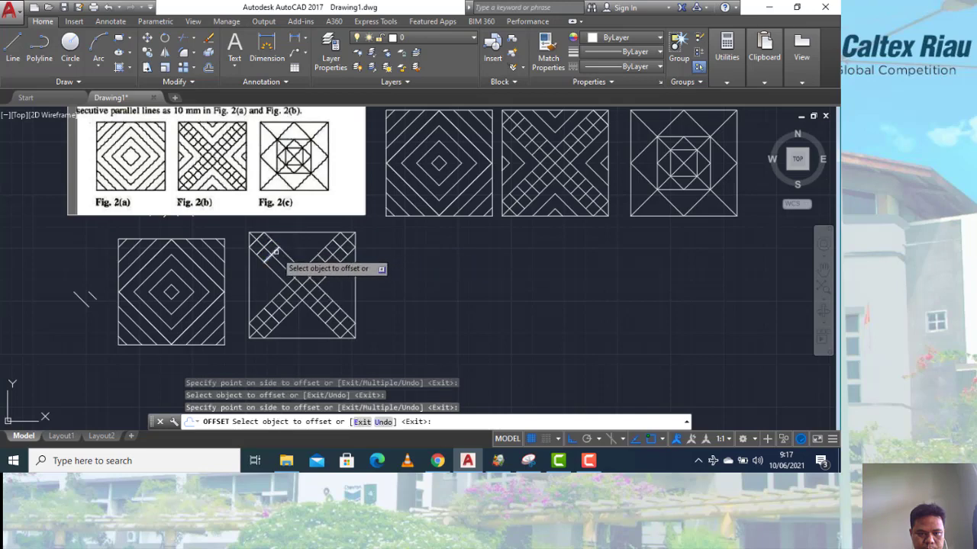
left_click(277, 252)
left_click(281, 260)
left_click(285, 263)
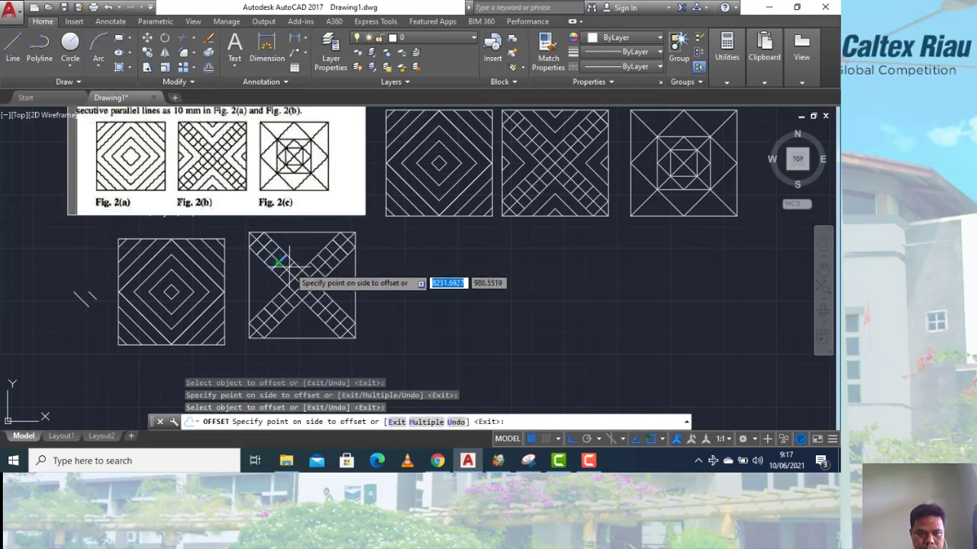
left_click(288, 265)
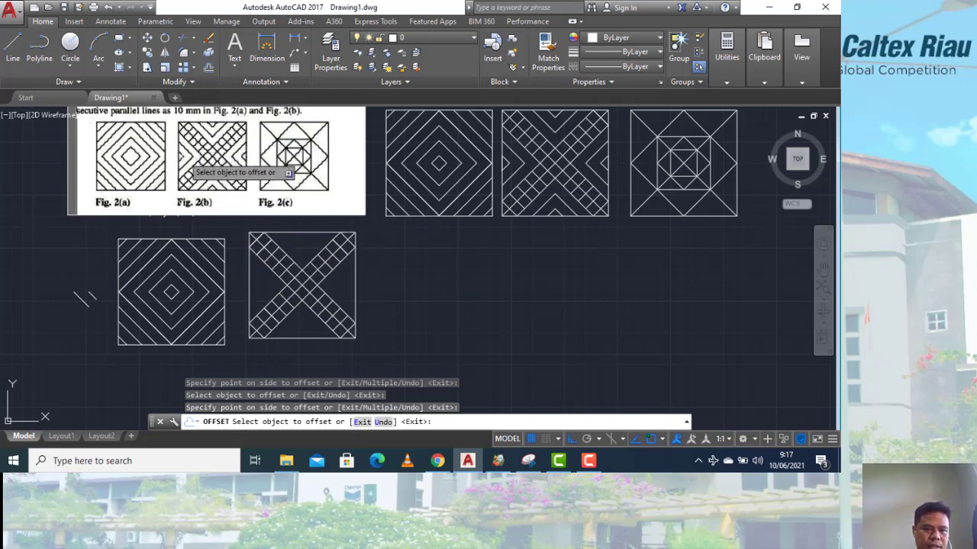
key("Escape")
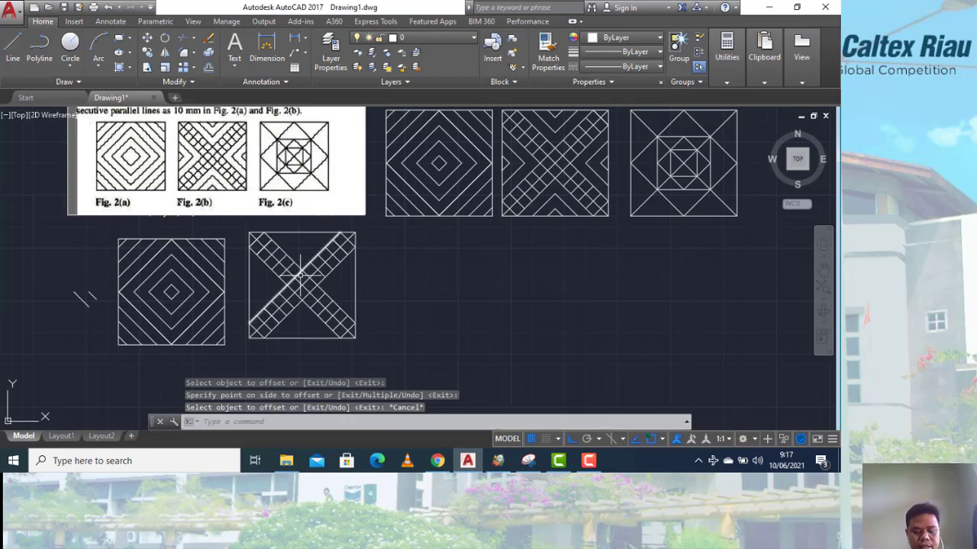
type("rec")
Draw a 10 by 10 square to the right of the X-pattern square.
key("Return")
left_click(398, 278)
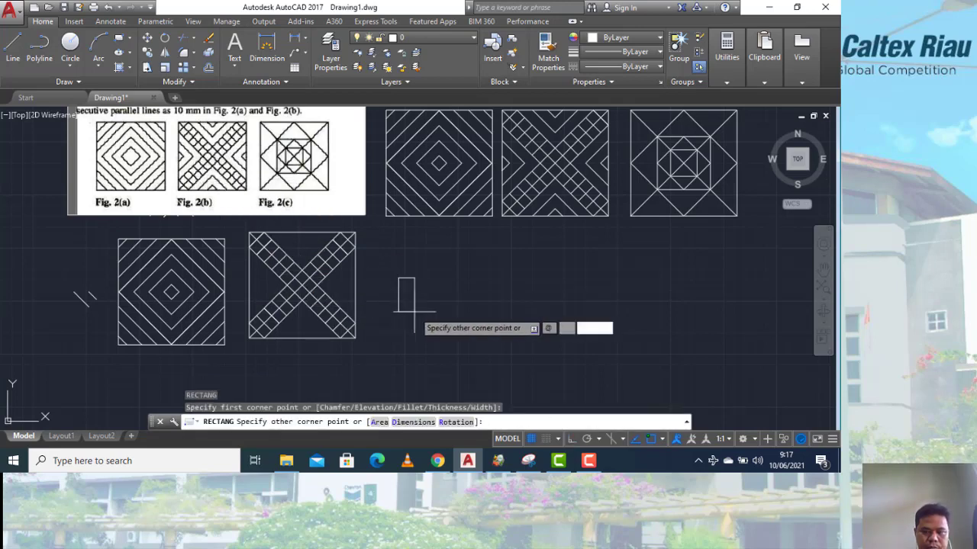
type("10,1")
key("Return")
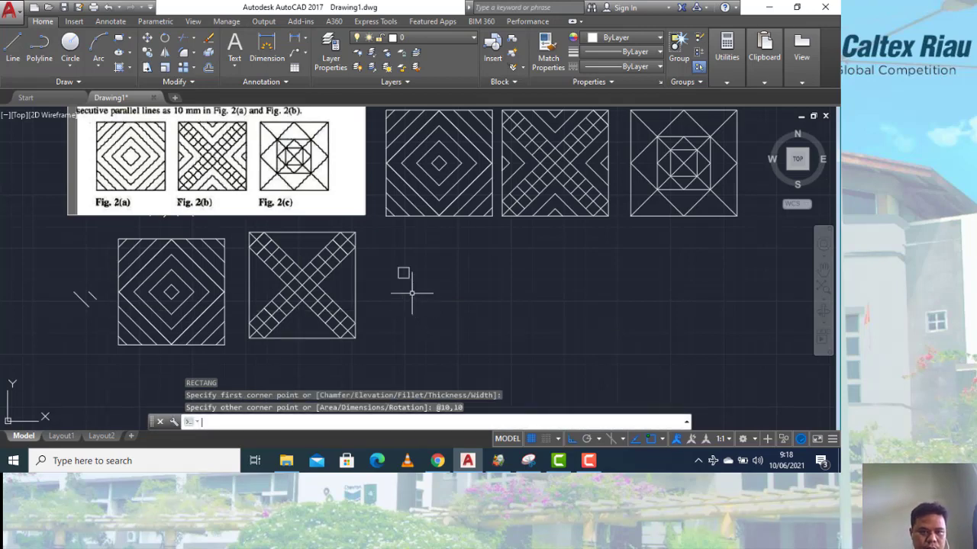
key("Return")
key("Escape")
Rotate the small square 45° about its centre into a diamond.
scroll(410, 282, "up", 2)
left_click_drag(412, 279, 377, 255)
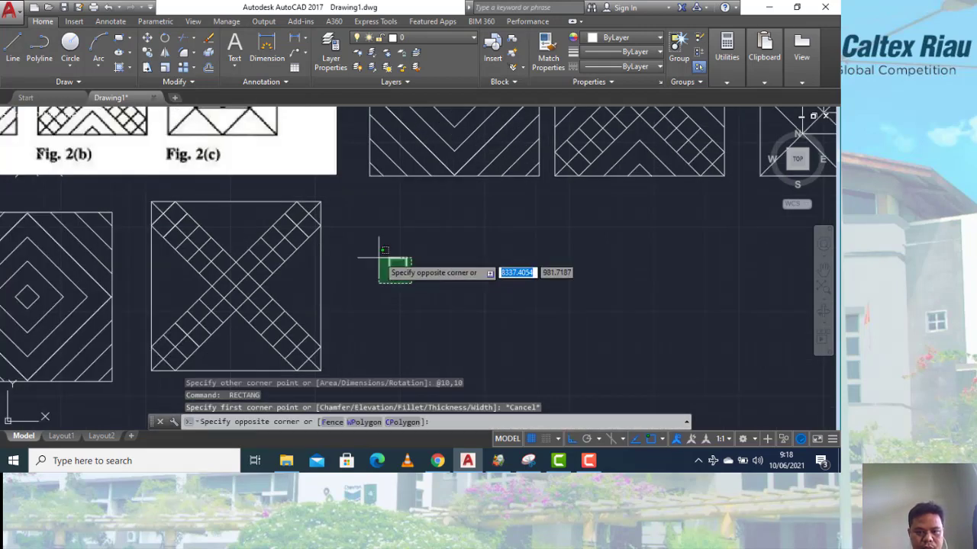
type("ro")
key("Return")
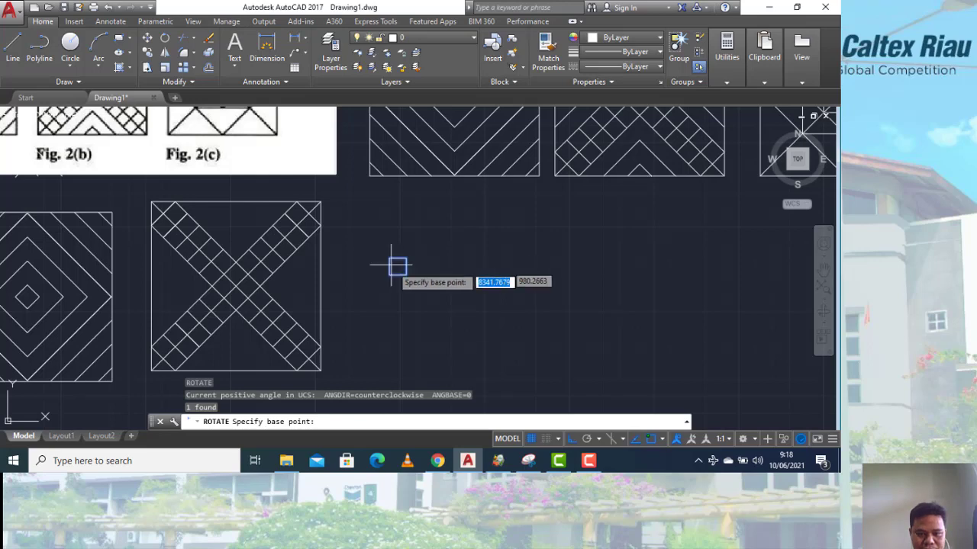
left_click(398, 265)
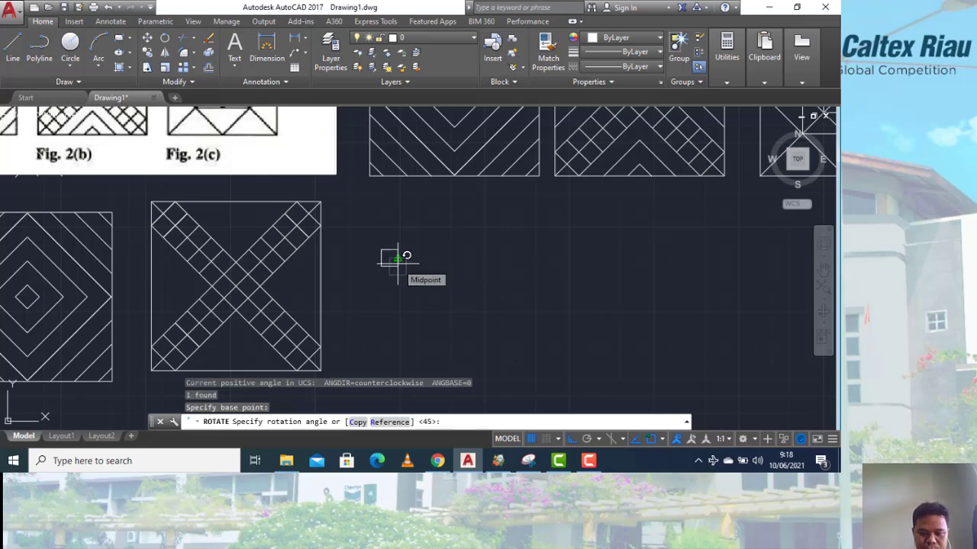
type("45")
key("Return")
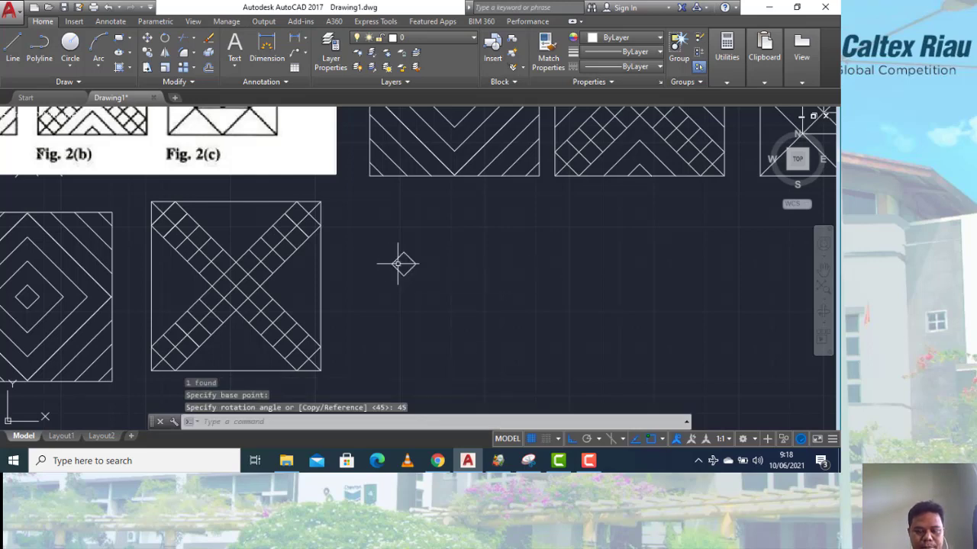
Start a line at the diamond's top corner, cancel it, and begin selecting the diamond.
type("l")
key("Return")
left_click(404, 253)
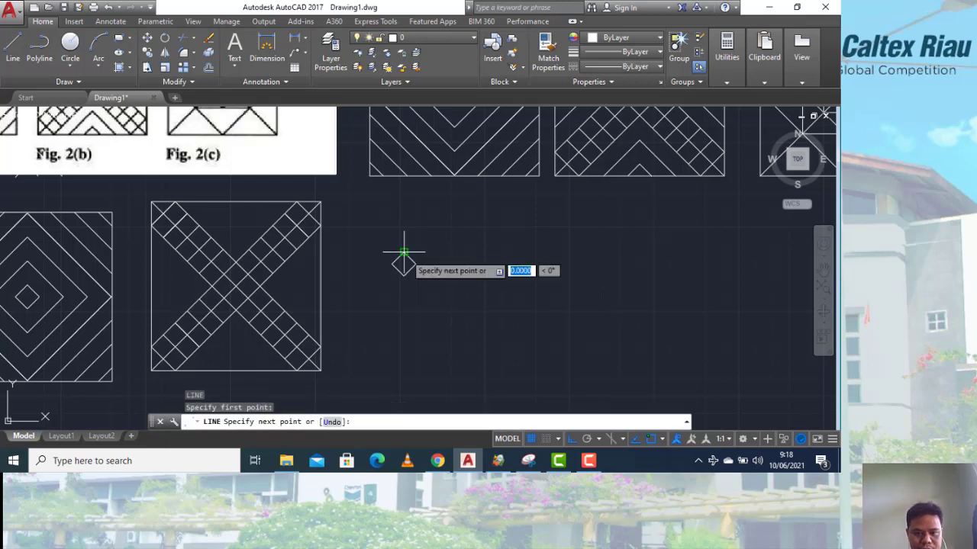
key("Escape")
left_click(402, 273)
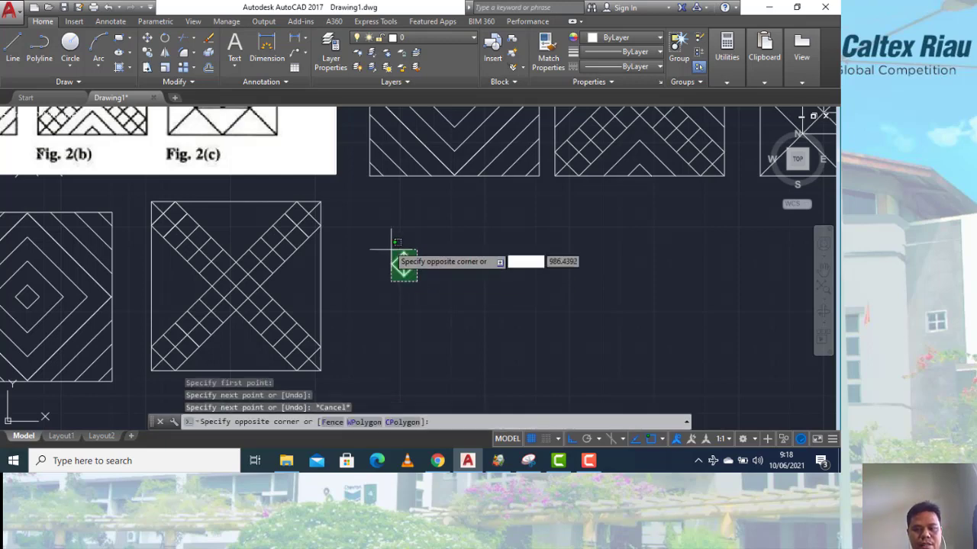
Copy the diamond from its centre onto the X square's left edge.
type("co")
key("Return")
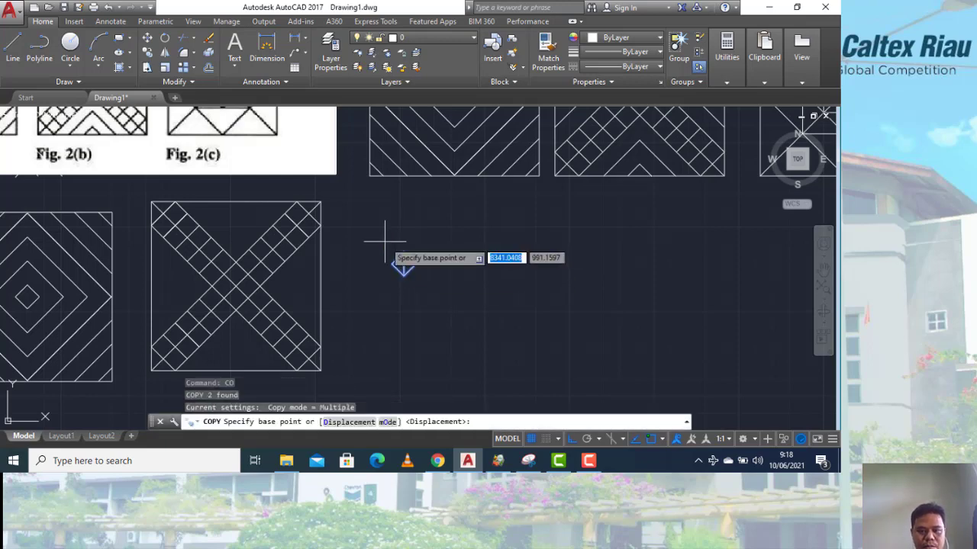
left_click(403, 264)
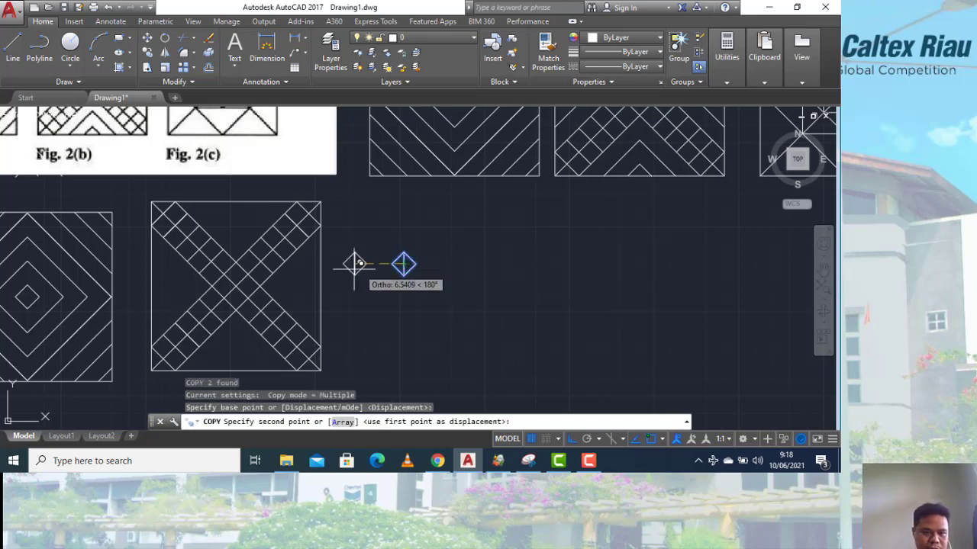
left_click(150, 287)
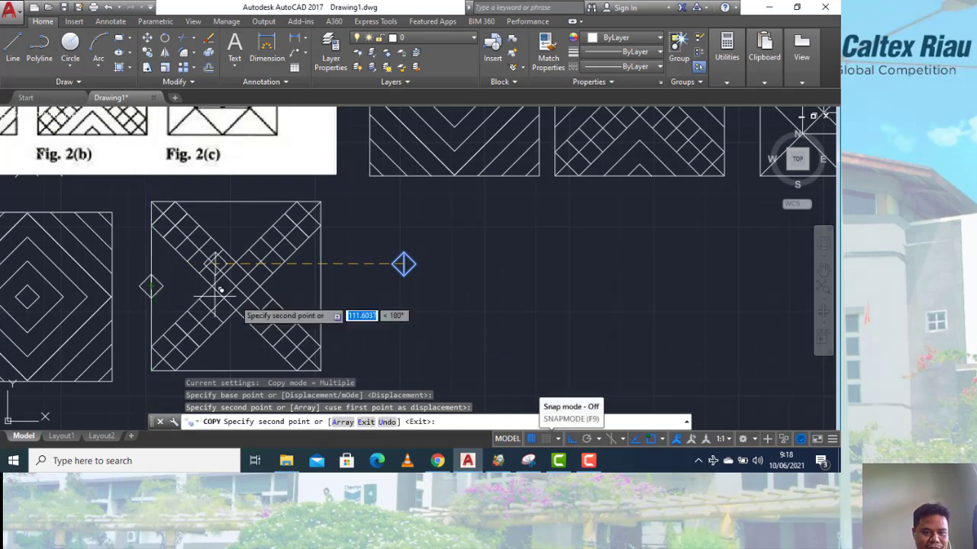
key("Escape")
Trim away the copied diamond's half lying outside the square.
scroll(145, 277, "up", 2)
type("tr")
key("Return")
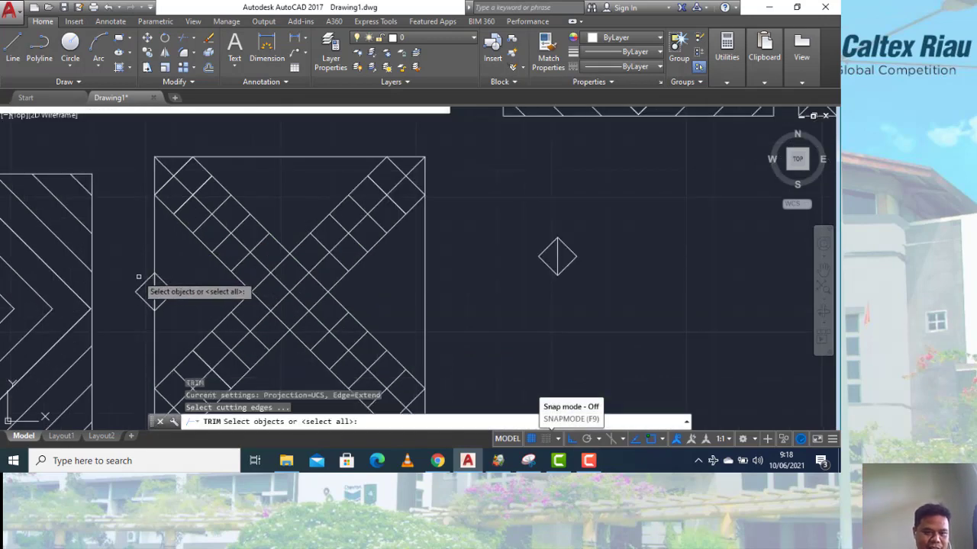
key("Return")
left_click(143, 314)
left_click(120, 269)
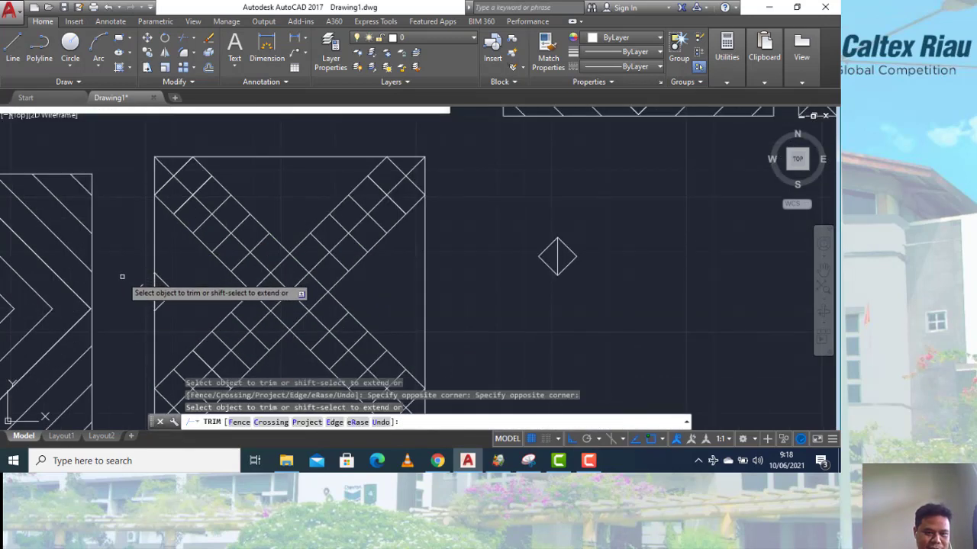
left_click(587, 467)
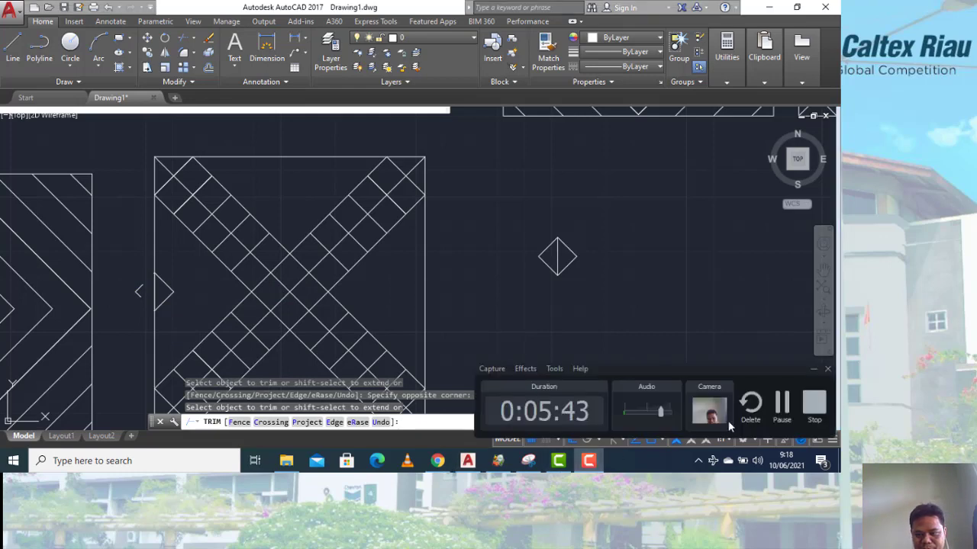
left_click(784, 411)
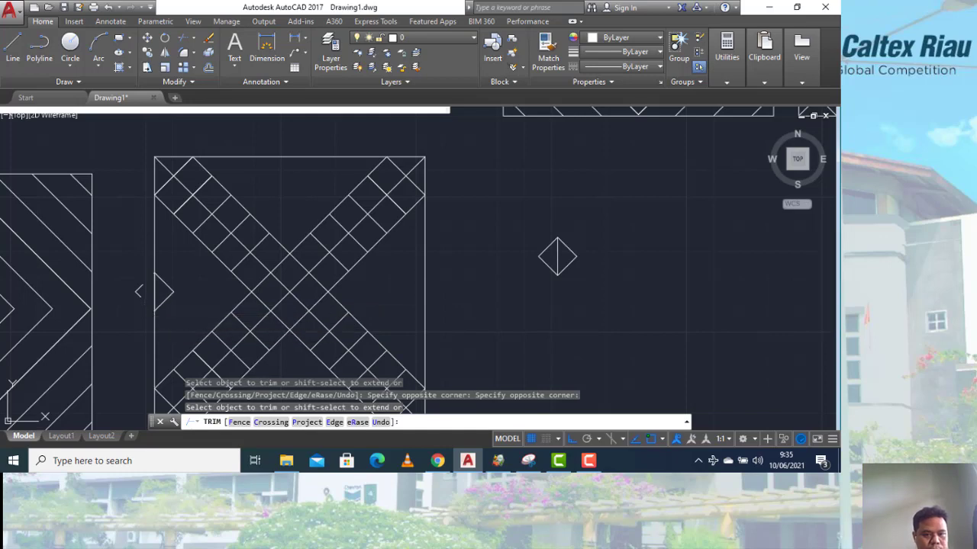
key("Escape")
Erase the leftover arrow piece outside the square and select the small diamond.
left_click_drag(144, 297, 123, 276)
type("e")
key("Return")
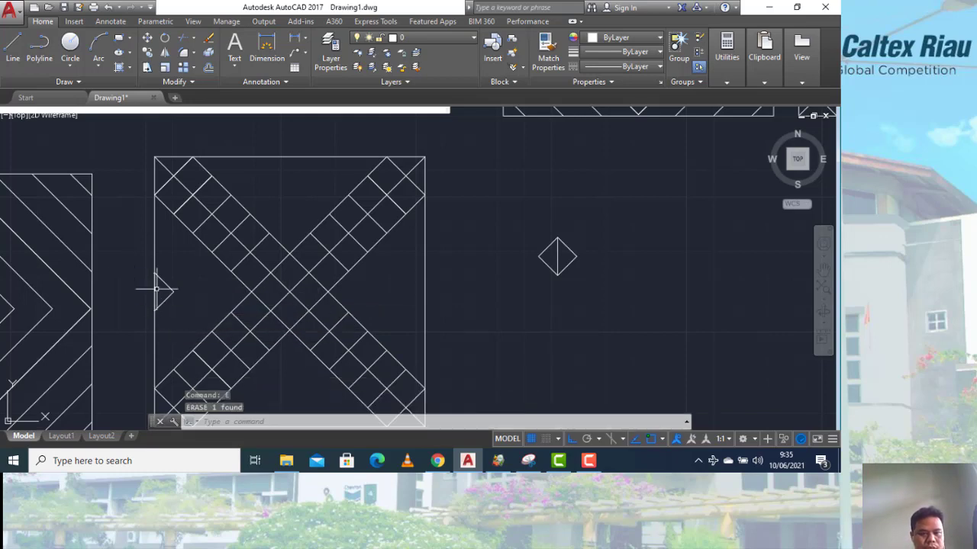
scroll(630, 229, "down", 2)
scroll(599, 227, "up", 2)
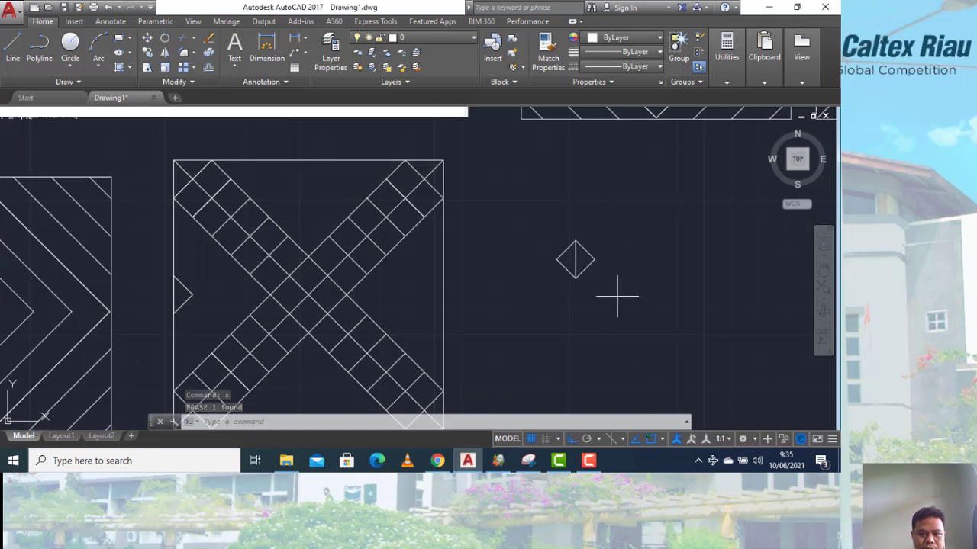
left_click(617, 297)
left_click(541, 223)
type("c")
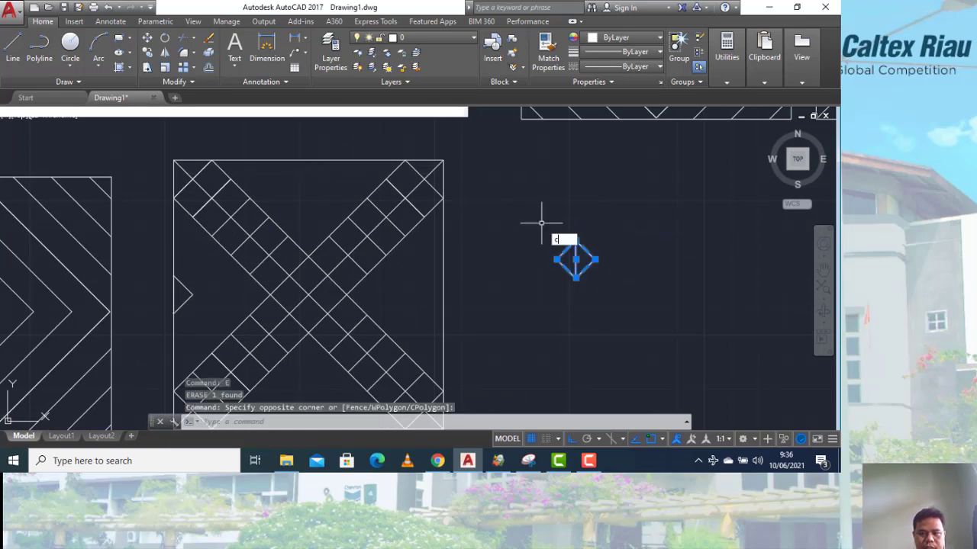
Copy the diamond from its centre onto the top, right and bottom edge midpoints.
type("o")
key("Return")
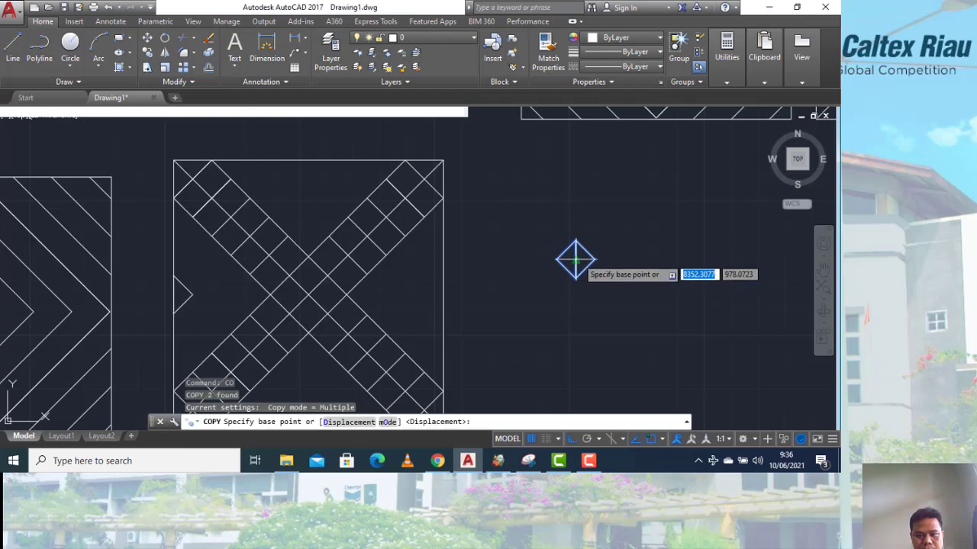
left_click(575, 260)
left_click(308, 161)
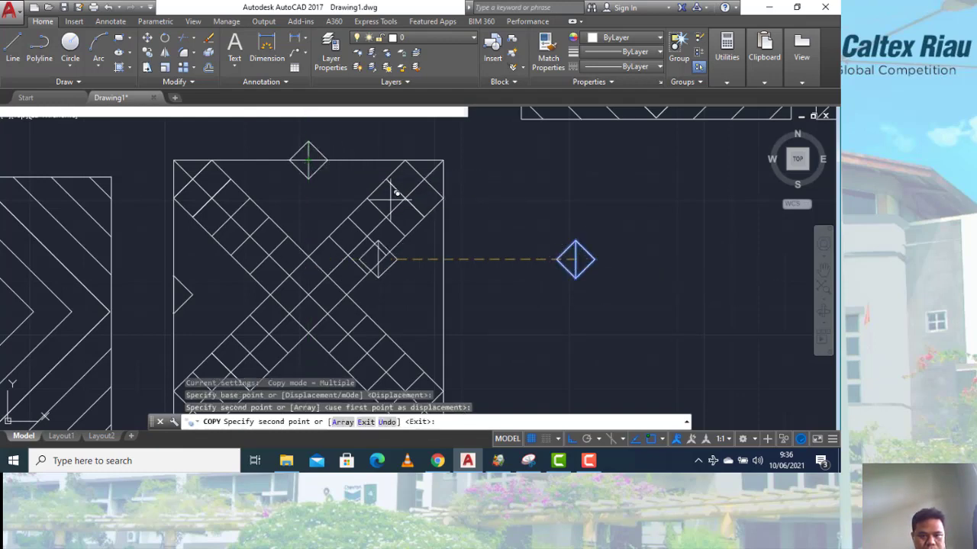
left_click(443, 296)
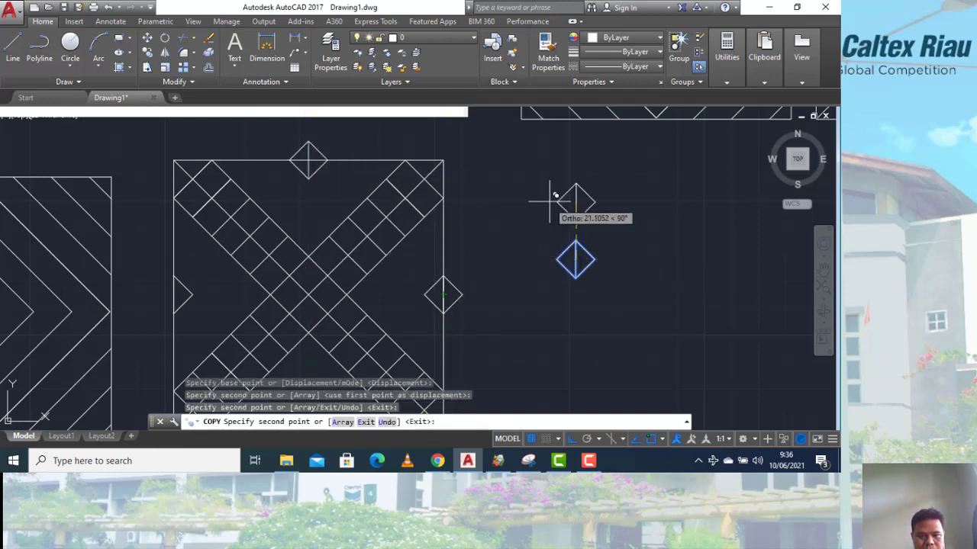
scroll(545, 203, "down", 2)
left_click(398, 344)
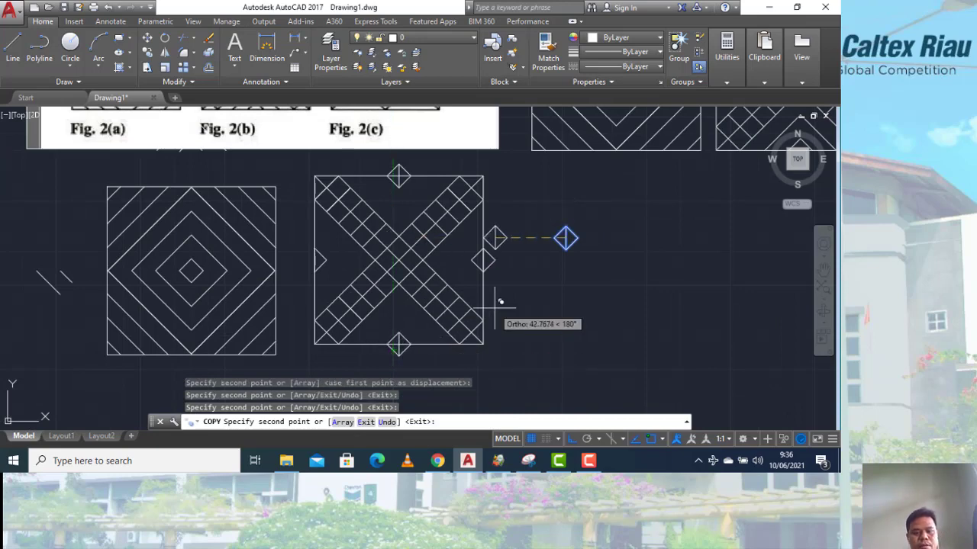
key("Escape")
Trim away the outer halves of the right, bottom and top diamonds to leave inward notches.
key("Return")
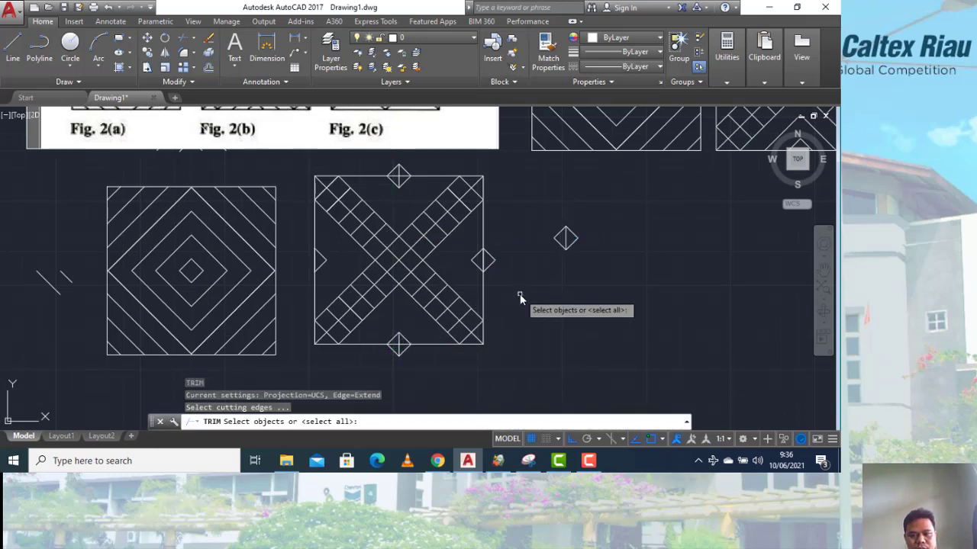
key("Return")
left_click(499, 278)
left_click(489, 244)
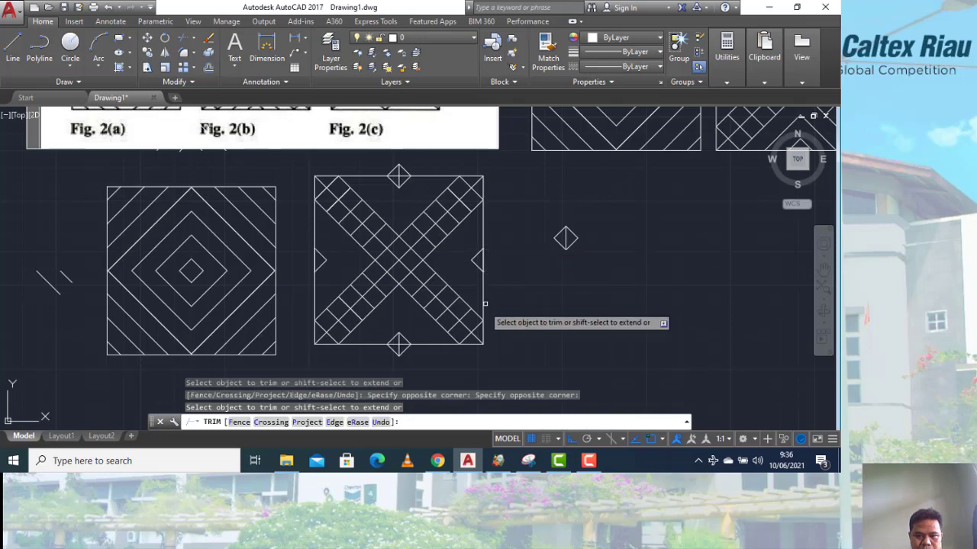
scroll(487, 248, "up", 2)
scroll(432, 362, "down", 4)
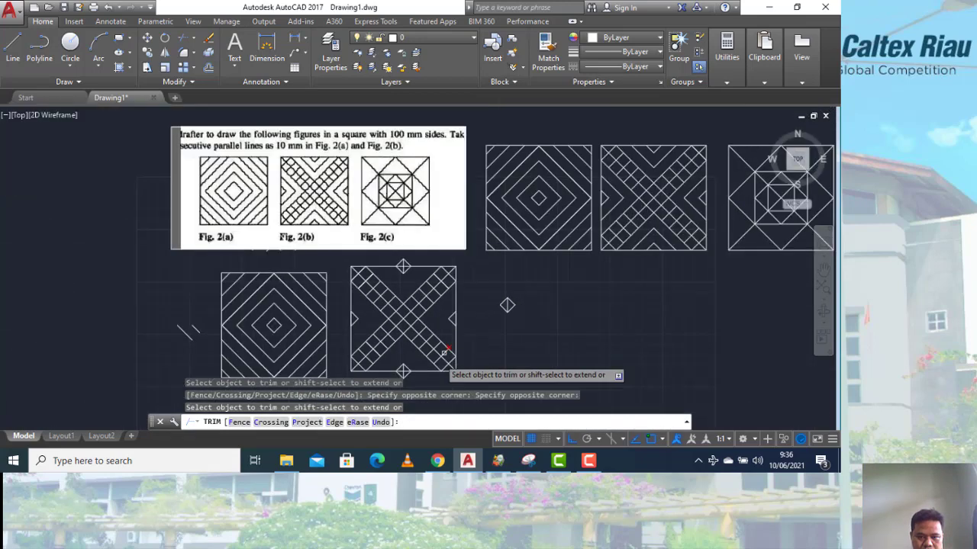
scroll(410, 383, "up", 2)
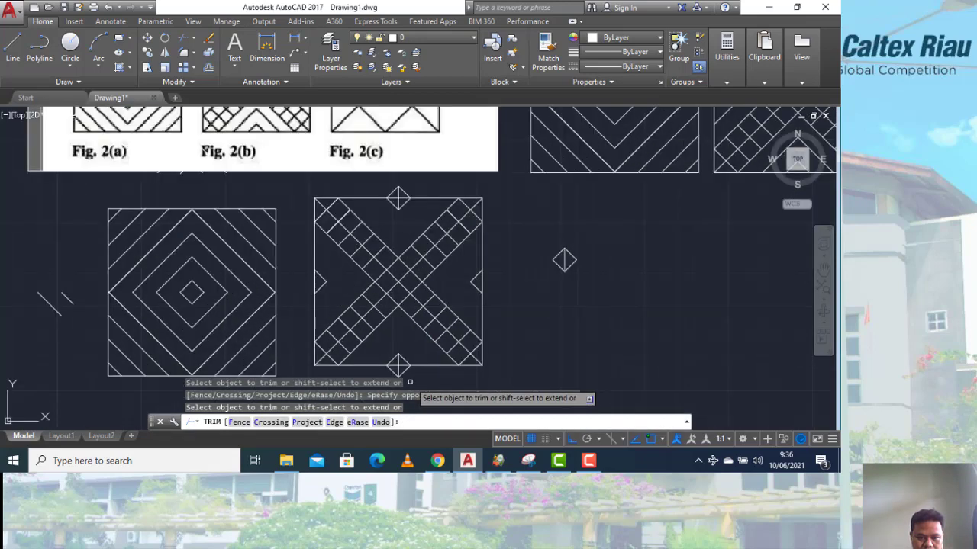
scroll(409, 382, "up", 4)
left_click(409, 372)
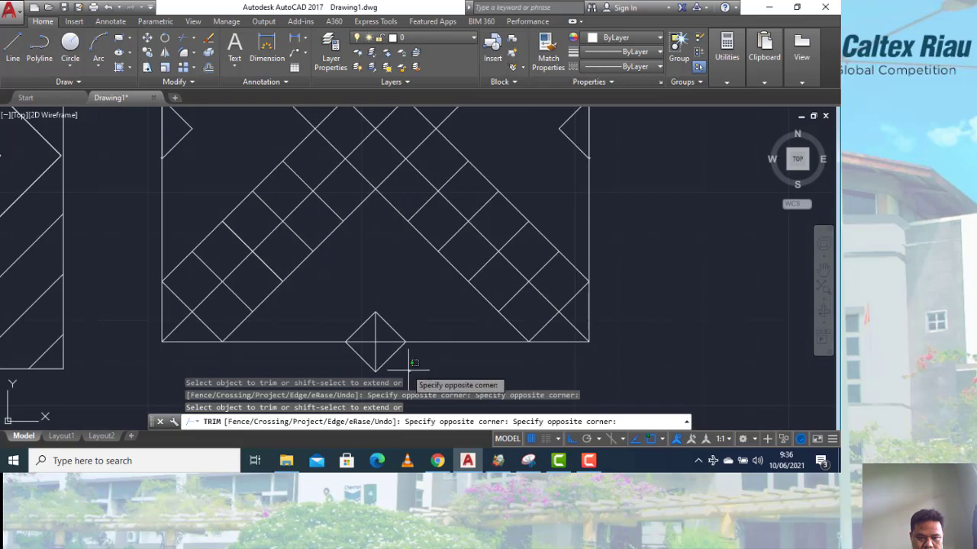
left_click(336, 340)
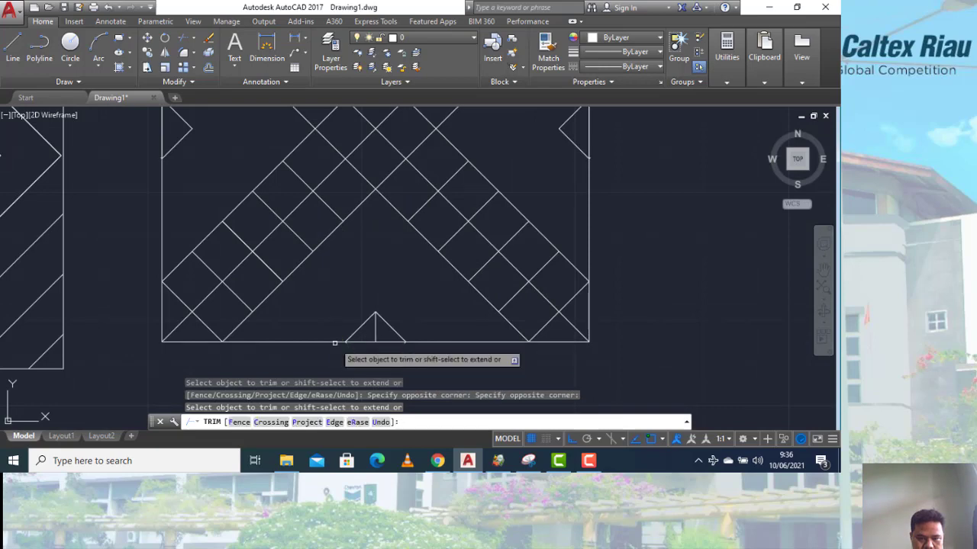
scroll(429, 377, "down", 4)
scroll(425, 205, "up", 4)
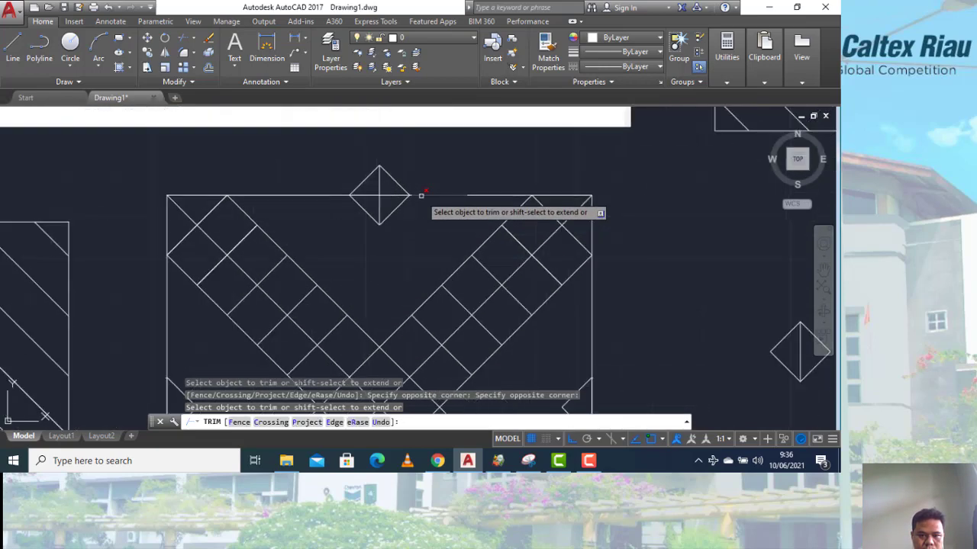
scroll(419, 191, "up", 2)
left_click(416, 191)
left_click(324, 160)
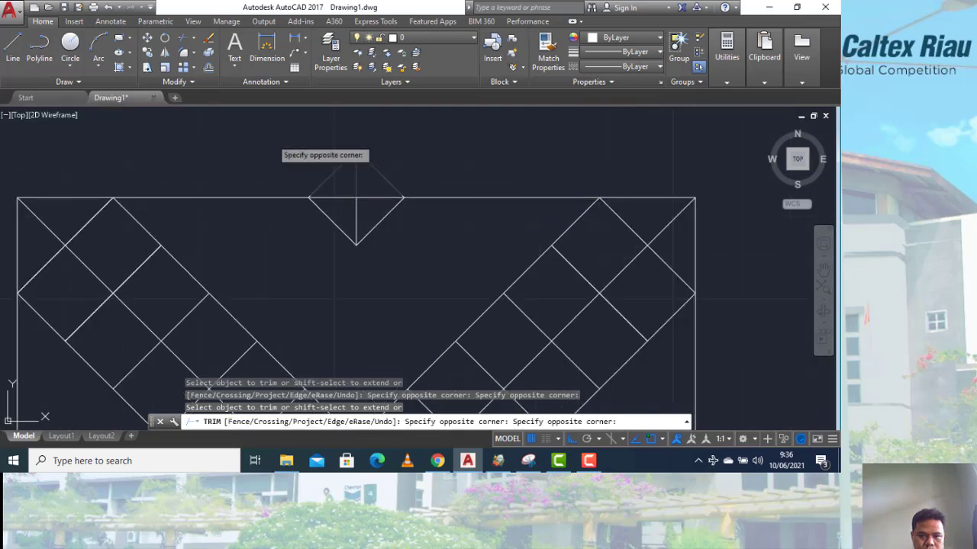
scroll(326, 188, "up", 3)
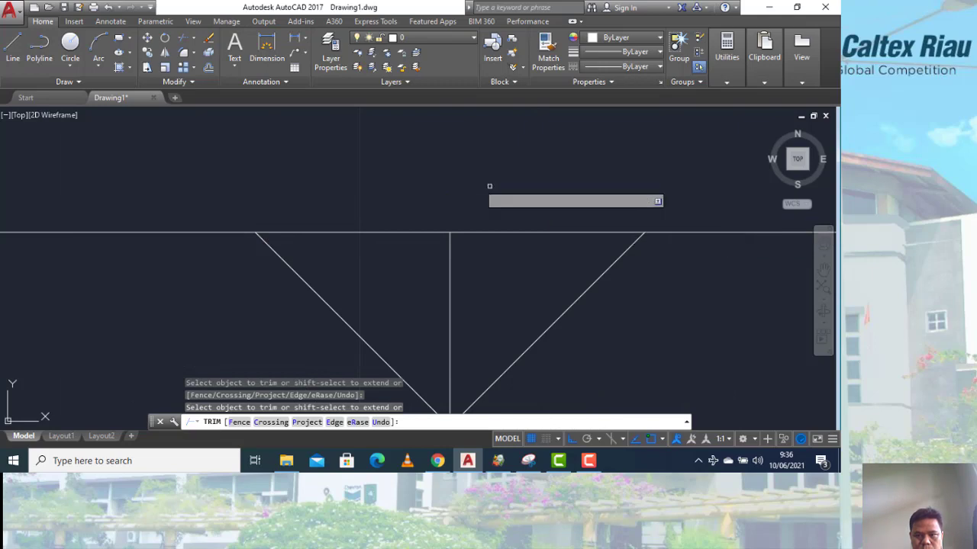
scroll(373, 165, "down", 3)
scroll(373, 164, "down", 3)
scroll(497, 287, "up", 4)
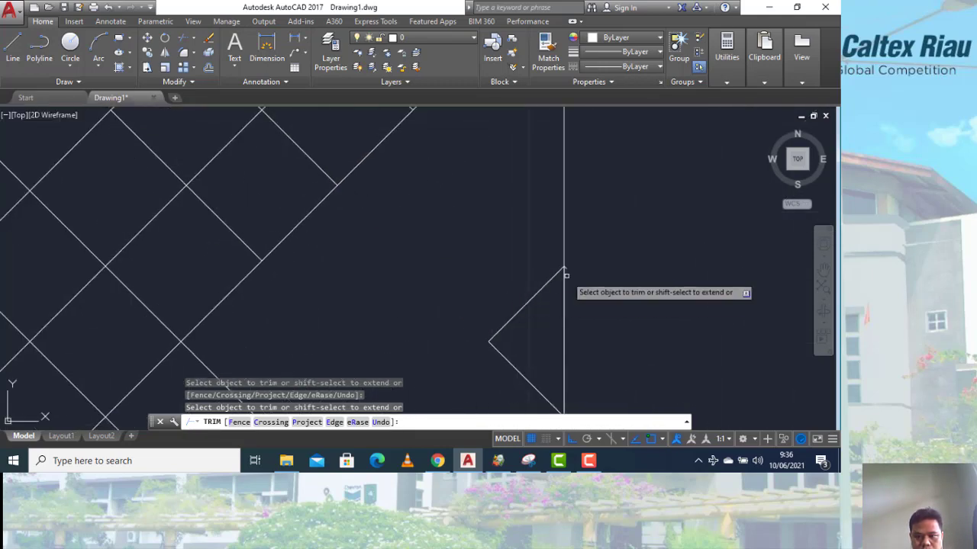
scroll(565, 267, "up", 2)
scroll(560, 257, "down", 3)
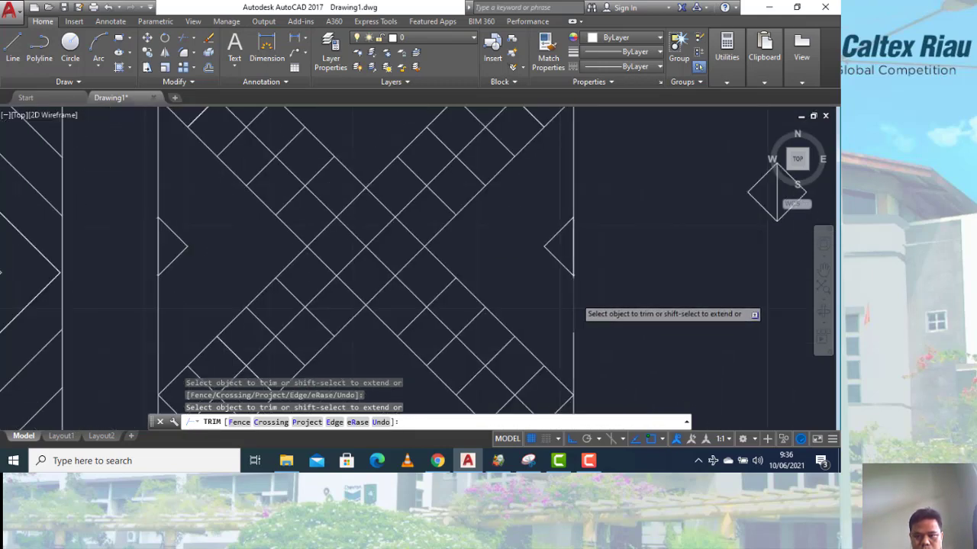
scroll(573, 252, "up", 3)
scroll(568, 218, "down", 2)
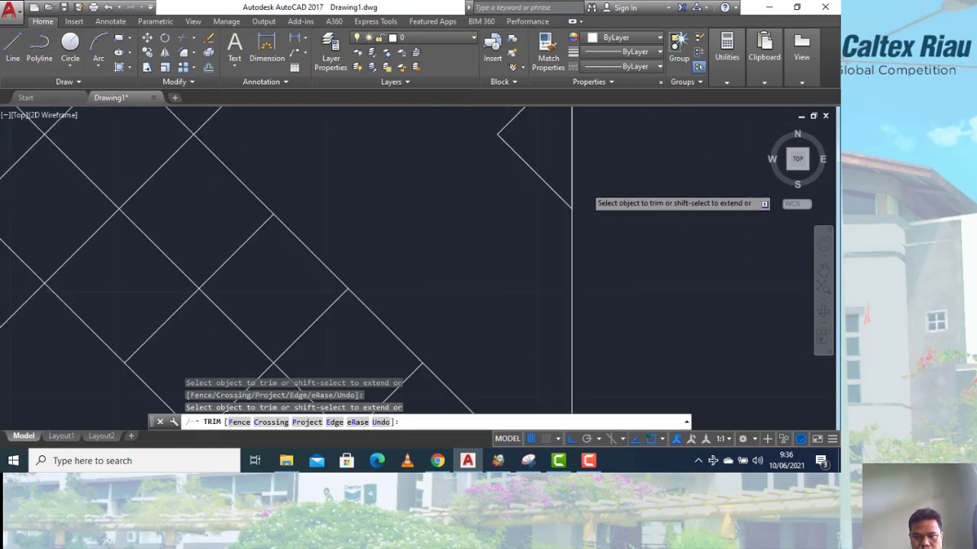
scroll(580, 185, "down", 1)
scroll(508, 241, "up", 2)
scroll(533, 345, "up", 2)
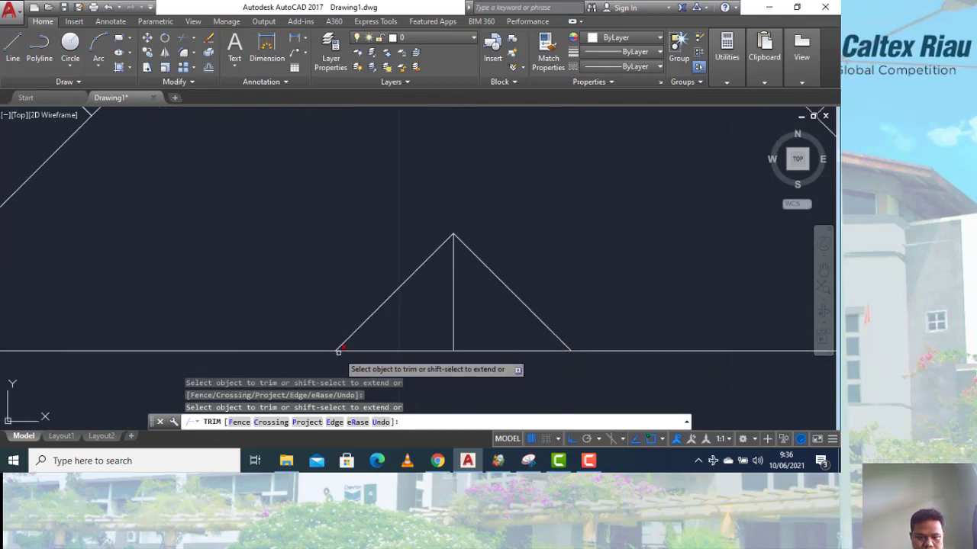
scroll(469, 304, "down", 3)
scroll(498, 328, "down", 3)
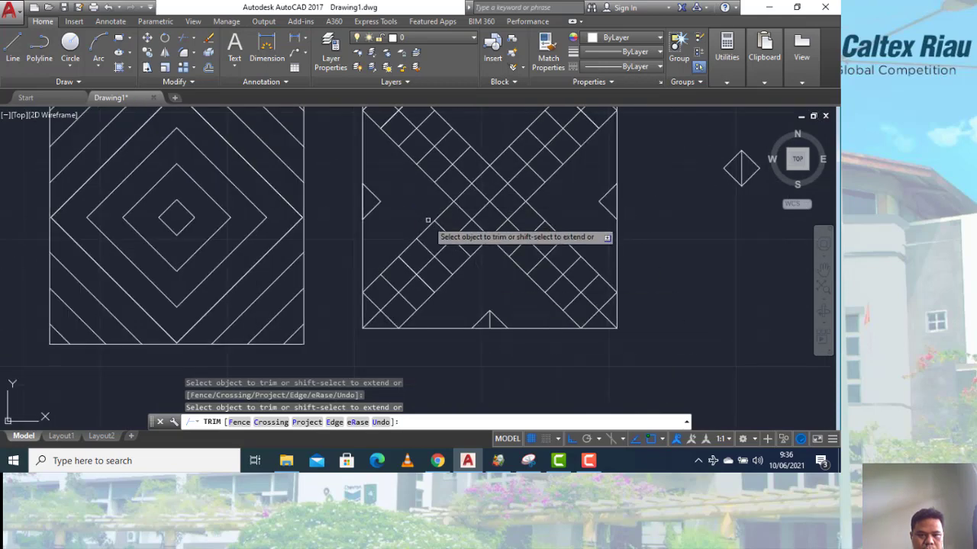
key("Escape")
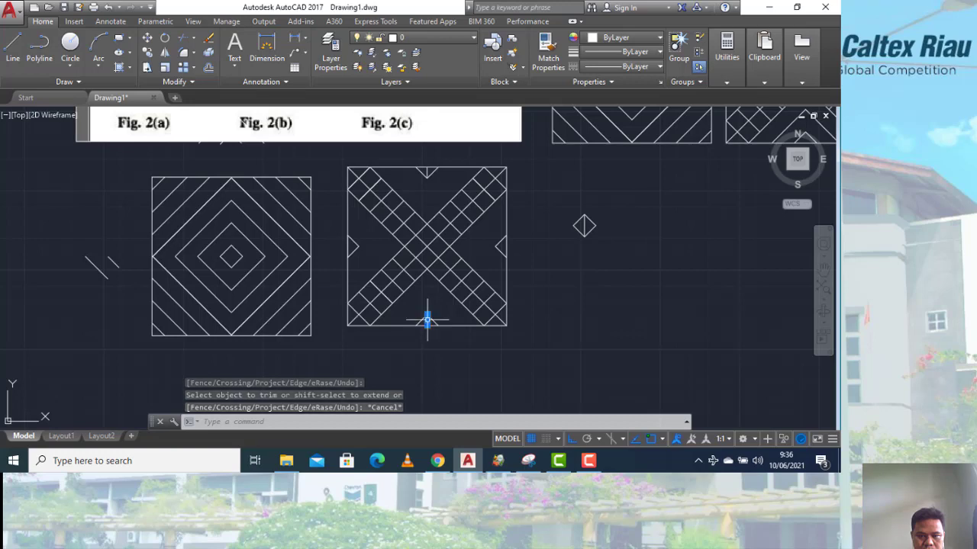
Erase the leftover bottom-notch line, then offset the left and top notch chevrons 10 mm inward.
type("e")
key("Return")
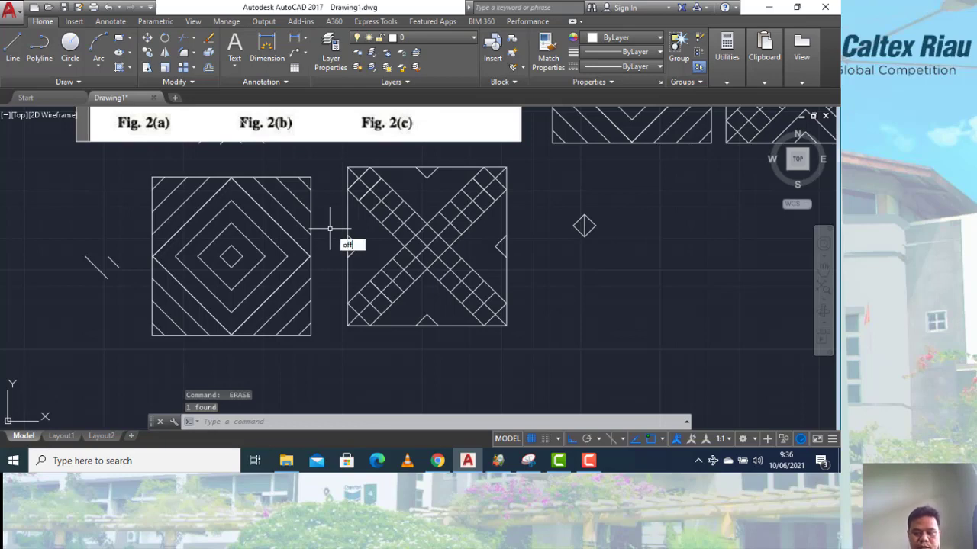
key("Return")
key("Return")
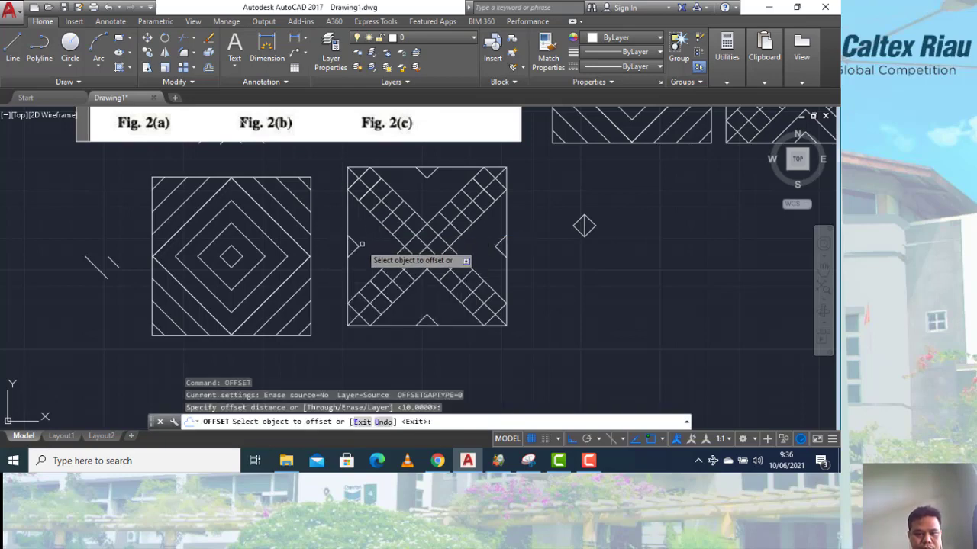
left_click(359, 244)
left_click(340, 243)
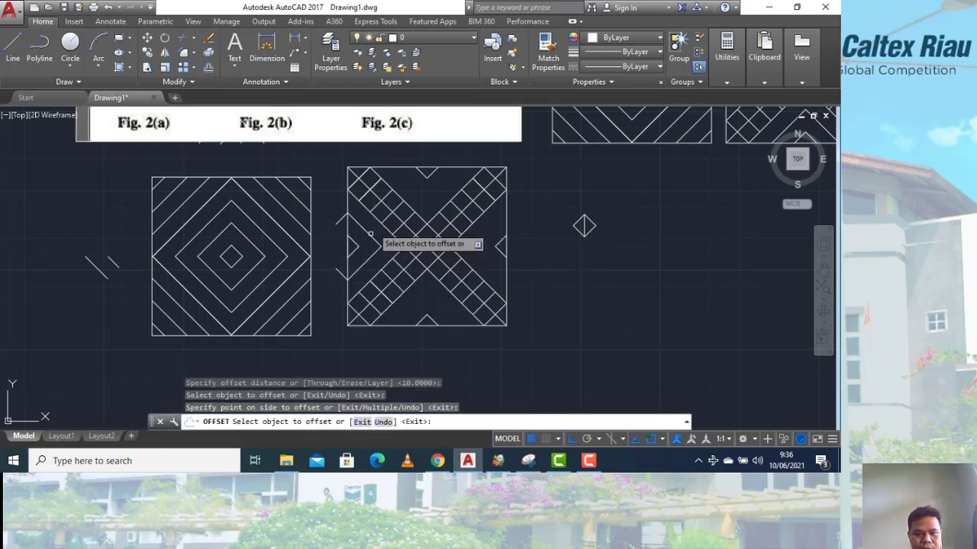
left_click(420, 170)
left_click(425, 192)
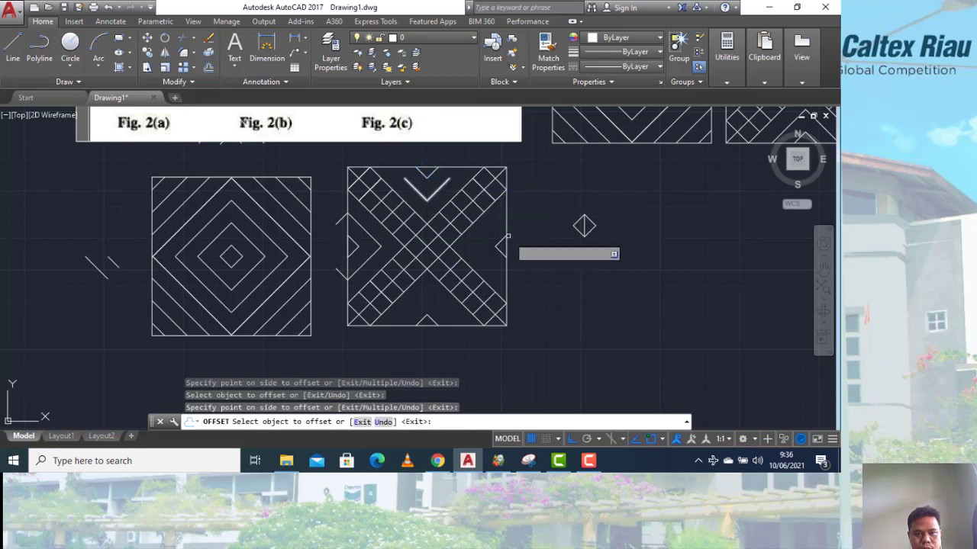
Offset the right and bottom notch chevrons 10 mm inward as well.
left_click(504, 241)
left_click(487, 241)
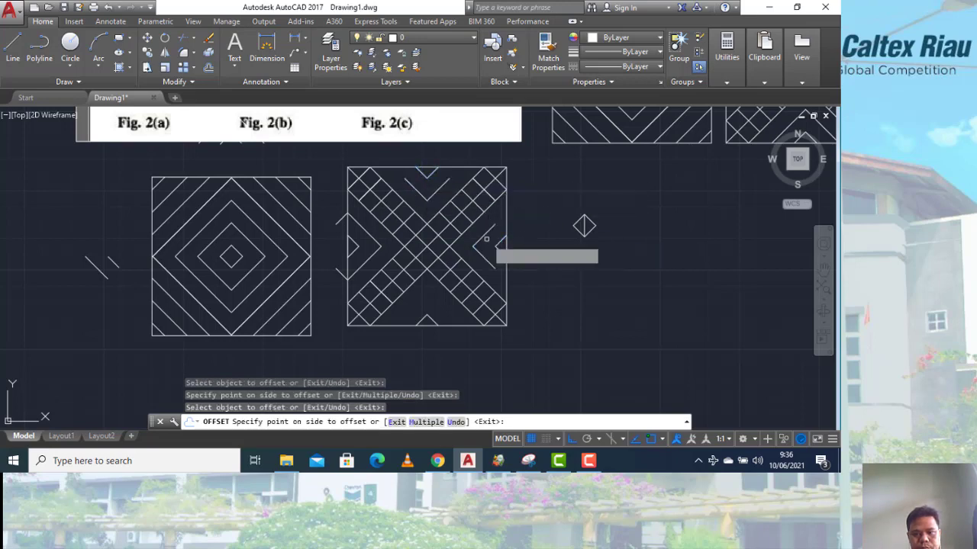
left_click(432, 316)
left_click(435, 304)
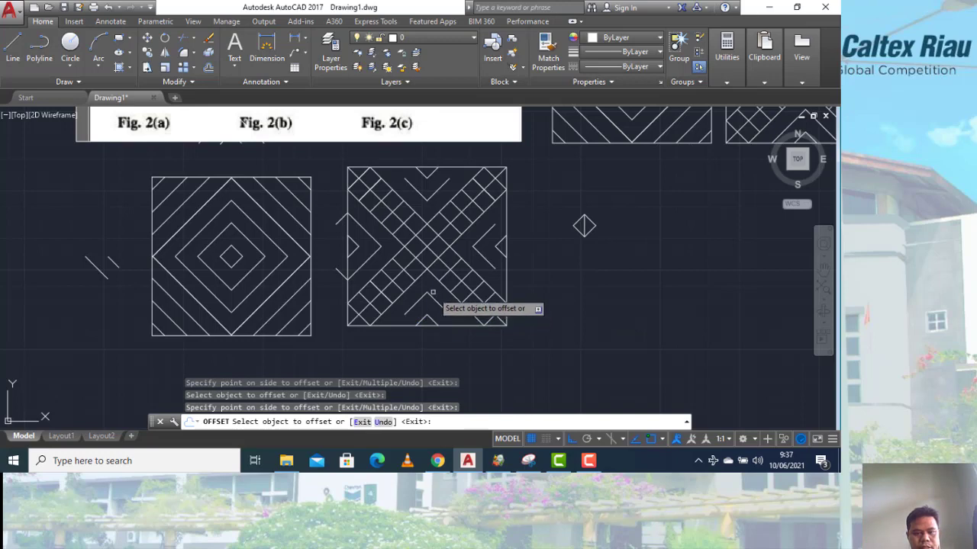
key("Escape")
type("tr")
key("Return")
key("Return")
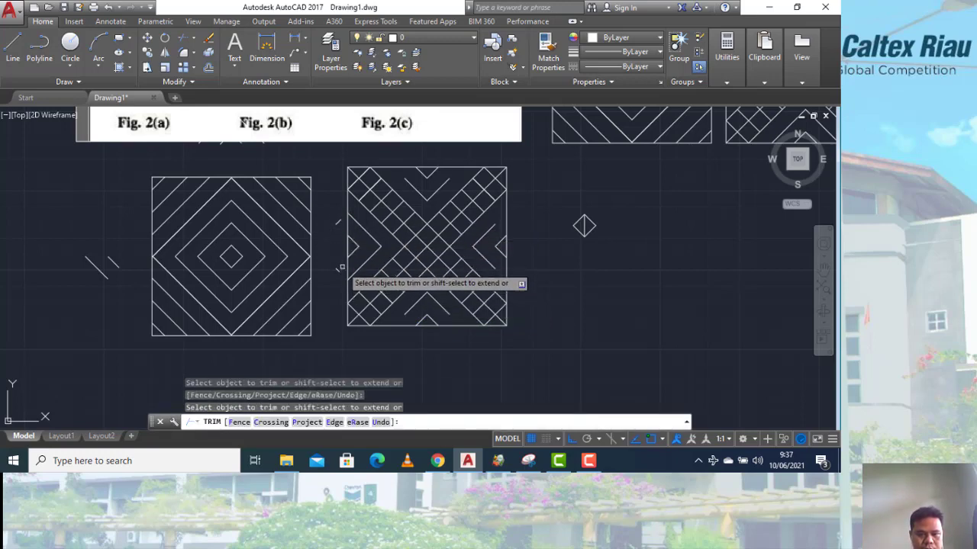
Cancel the TRIM command and abandon the re-entered TR command.
key("Escape")
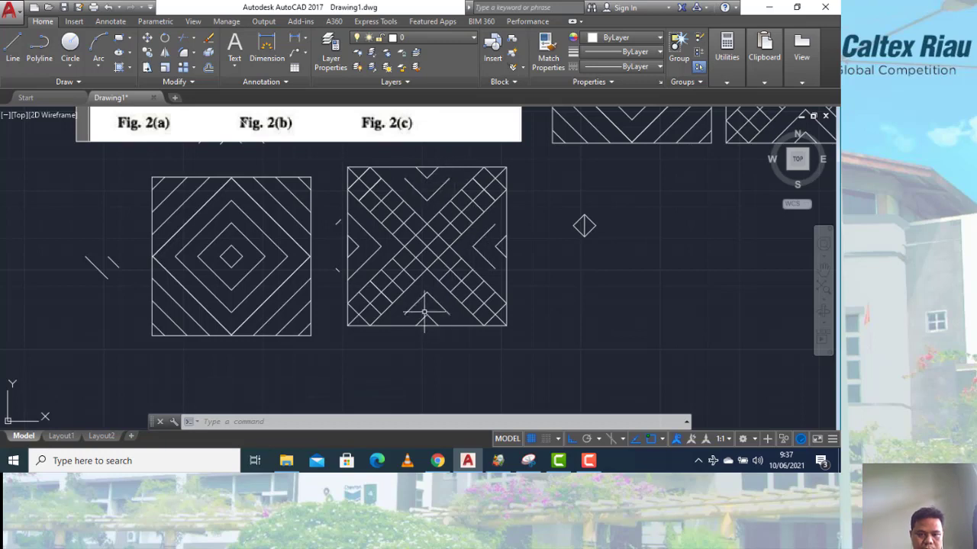
key("Escape")
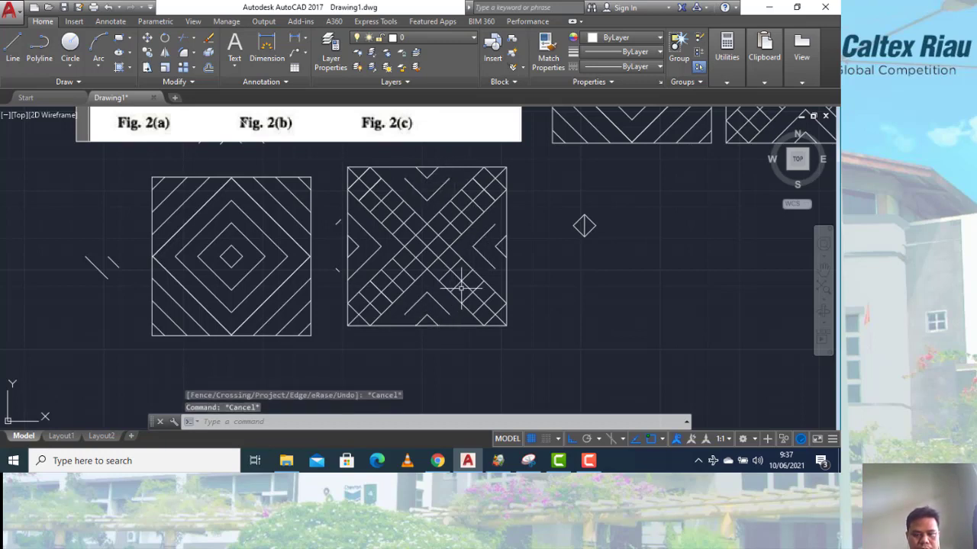
mouse_move(484, 245)
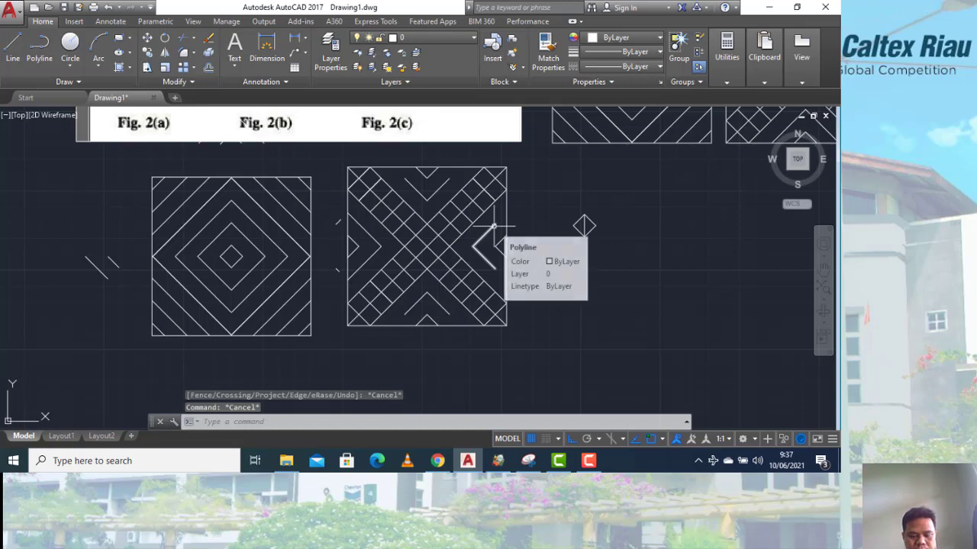
type("tr")
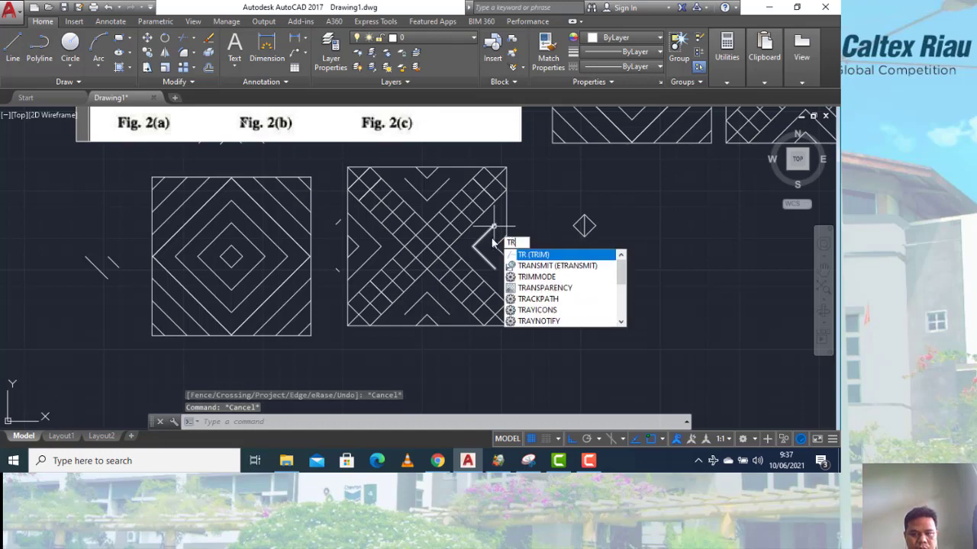
key("Escape")
Extend both arms of the right, bottom and top chevrons to the square's borders.
type("x")
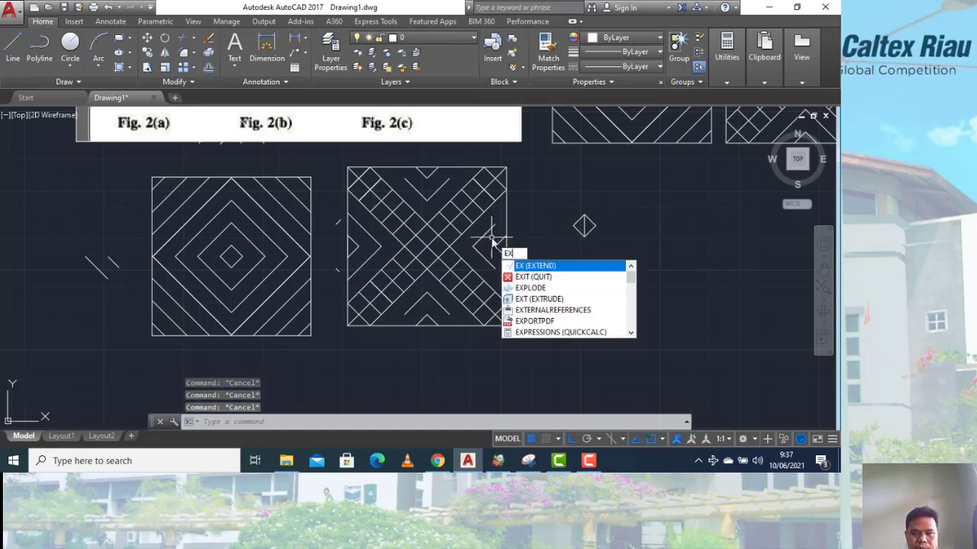
key("Return")
key("Return")
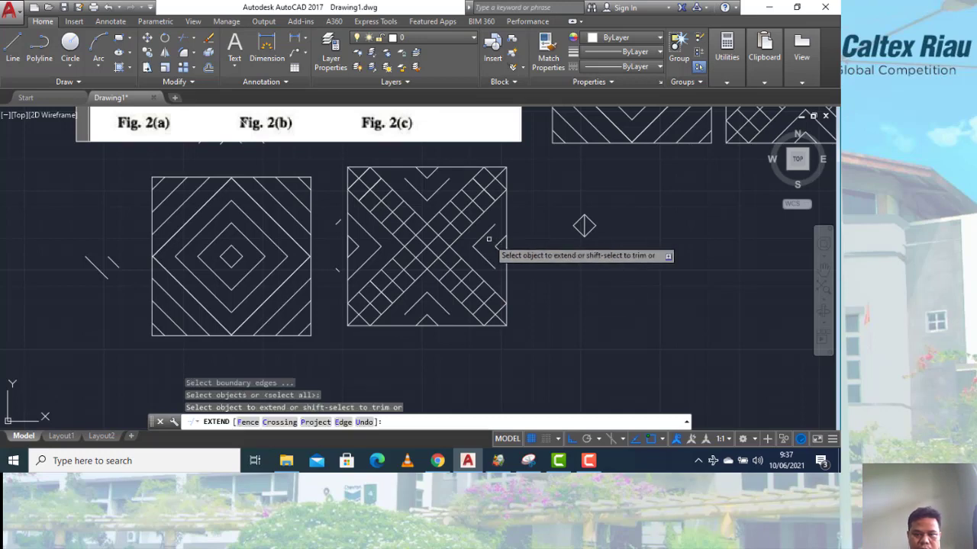
left_click(491, 228)
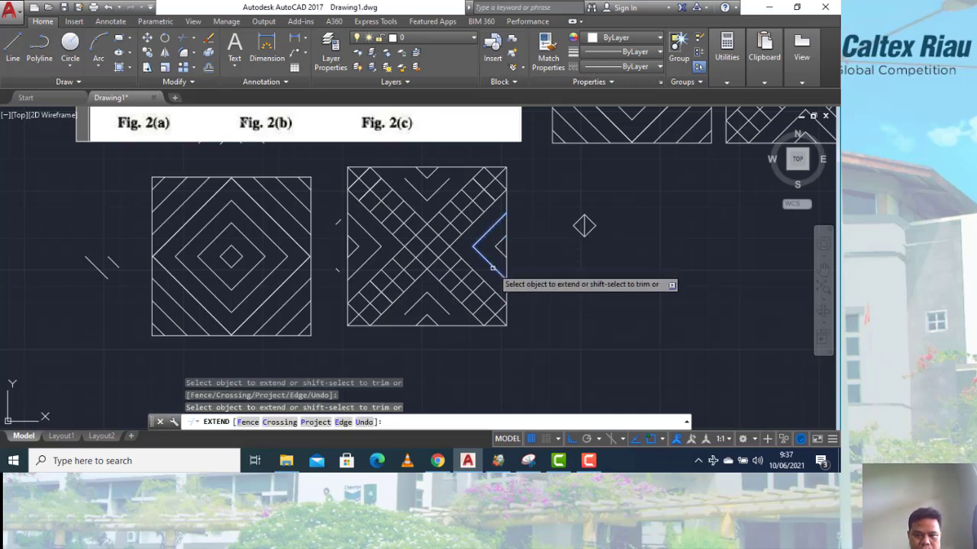
left_click(492, 267)
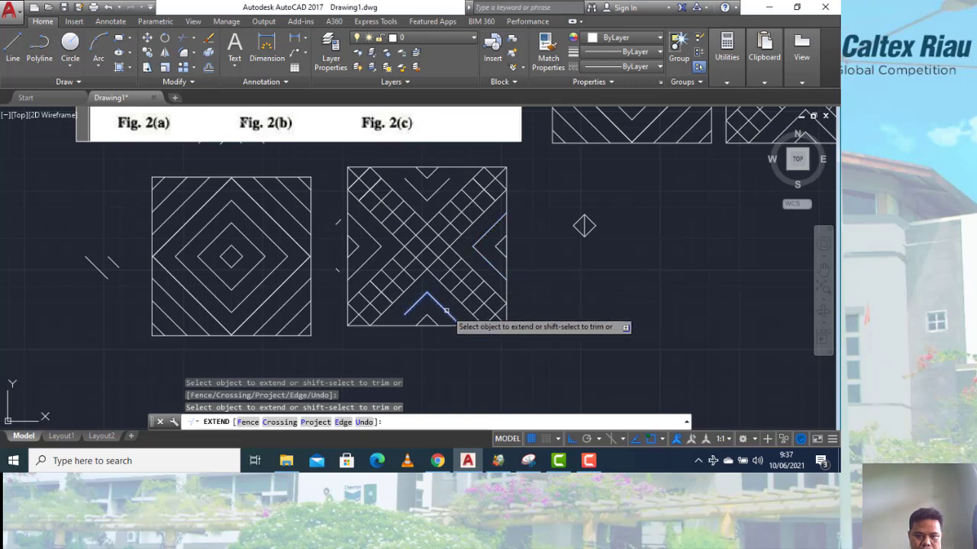
left_click(446, 311)
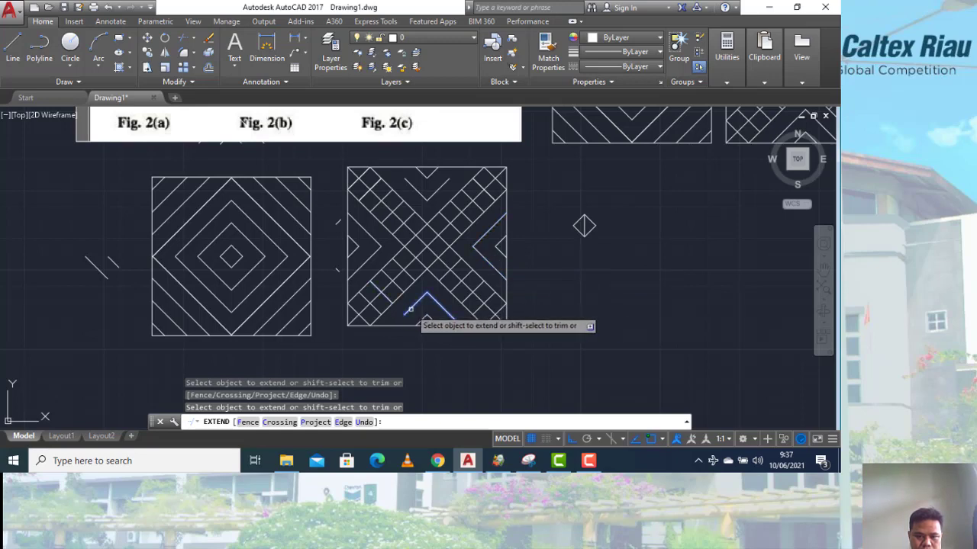
left_click(408, 311)
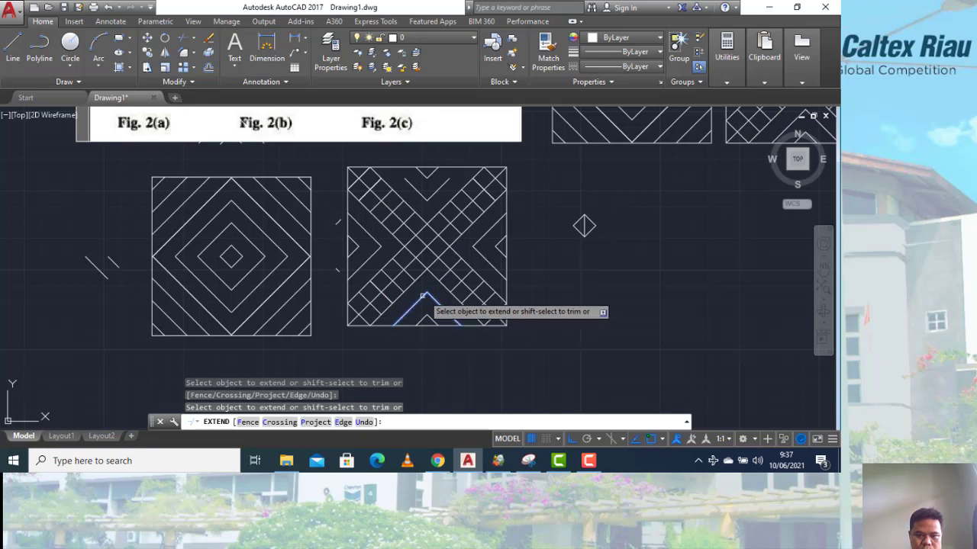
scroll(419, 324, "down", 2)
scroll(429, 241, "up", 2)
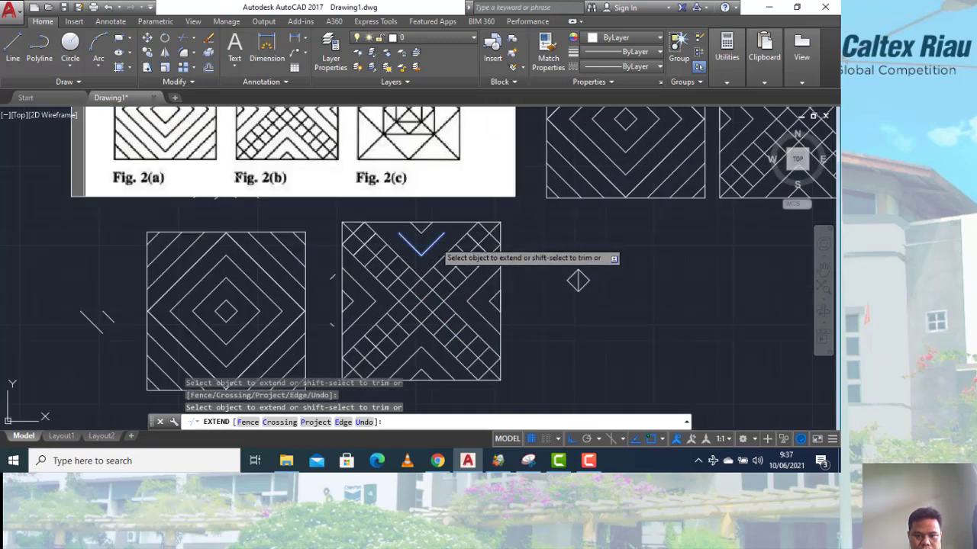
left_click(440, 238)
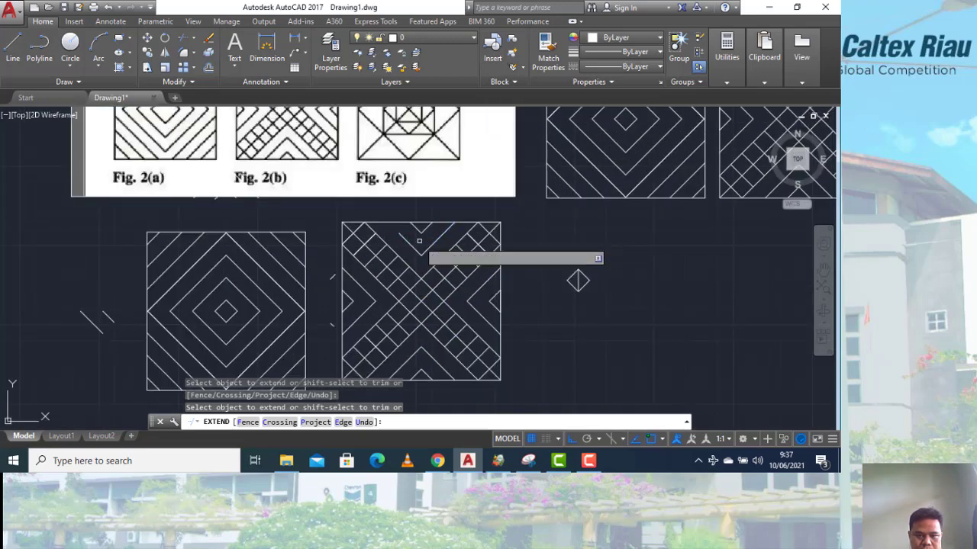
left_click(403, 235)
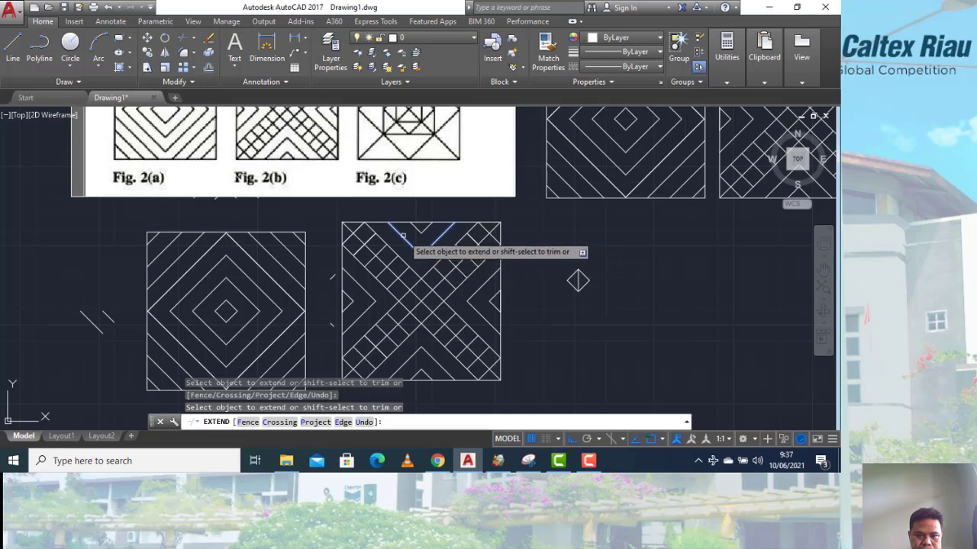
key("Escape")
Erase the stray short lines between and to the left of the squares.
scroll(343, 257, "down", 2)
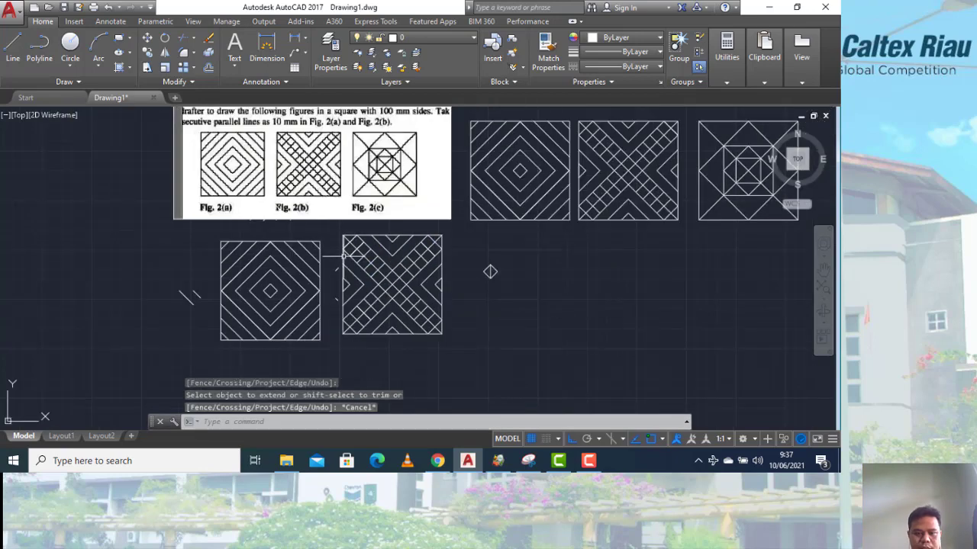
left_click(492, 271)
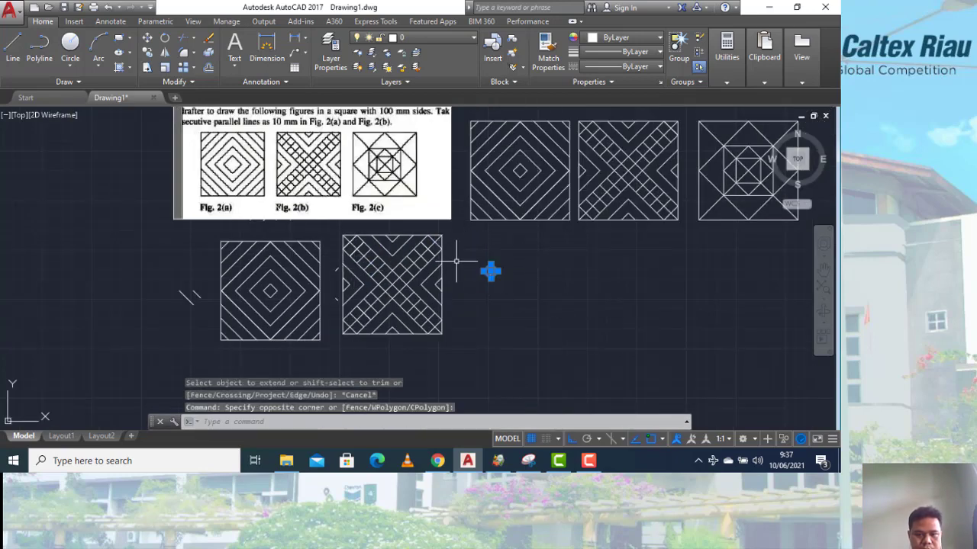
left_click(456, 260)
type("E")
key("Return")
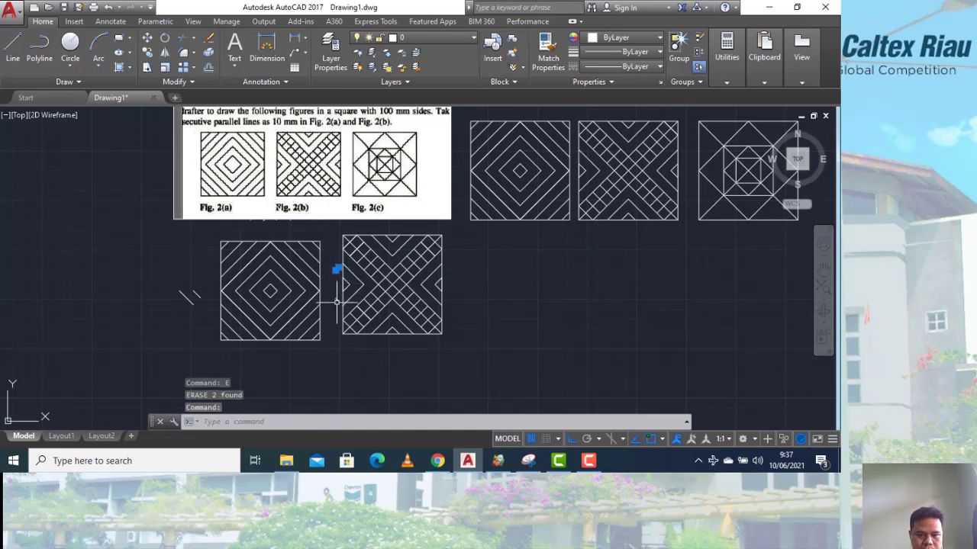
left_click(336, 297)
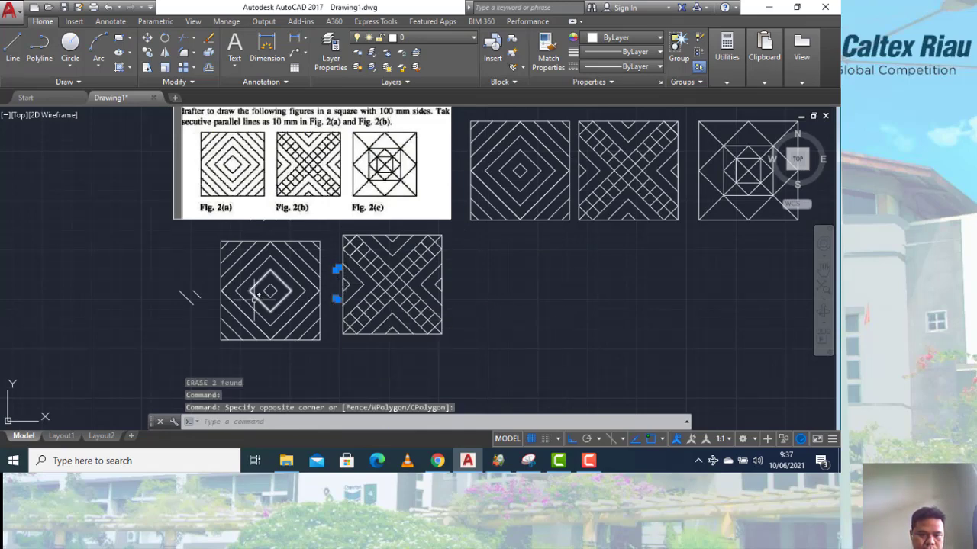
left_click(139, 267)
type("e")
key("Return")
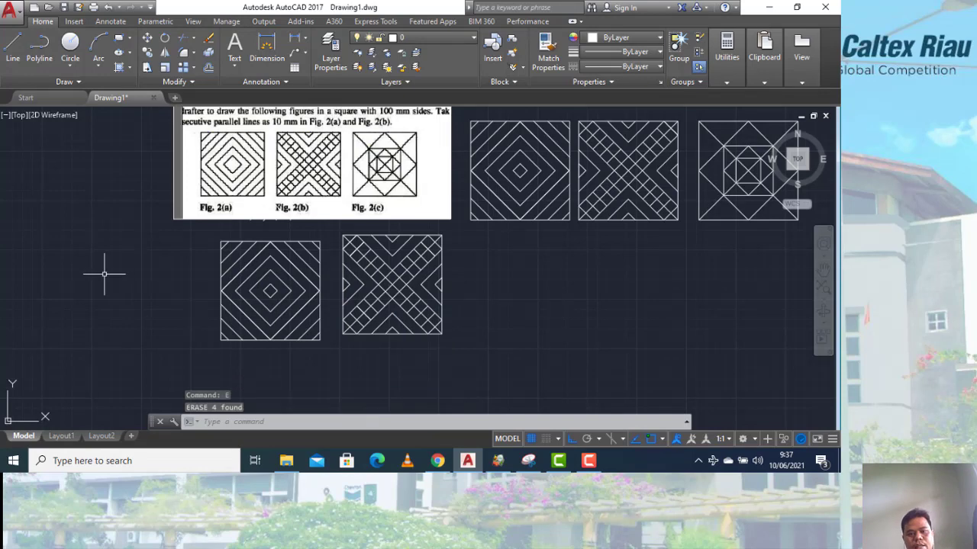
scroll(104, 275, "down", 1)
scroll(261, 270, "up", 2)
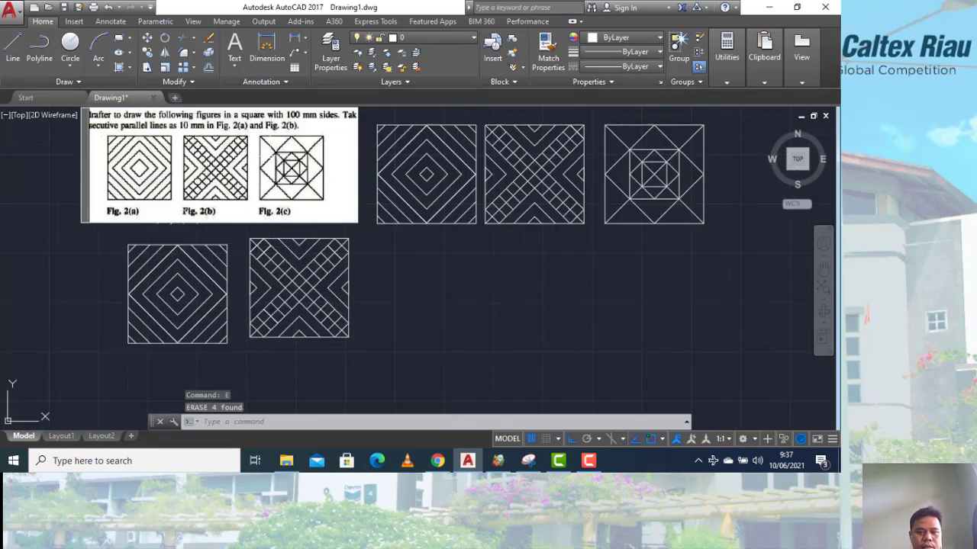
Draw a new 100 mm square to the right of the existing patterns.
type("l")
key("Return")
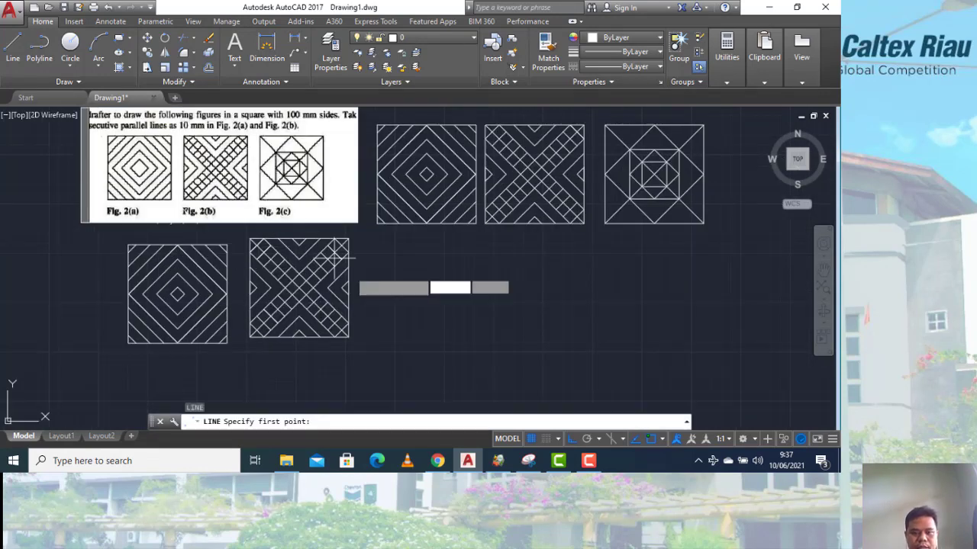
left_click(376, 334)
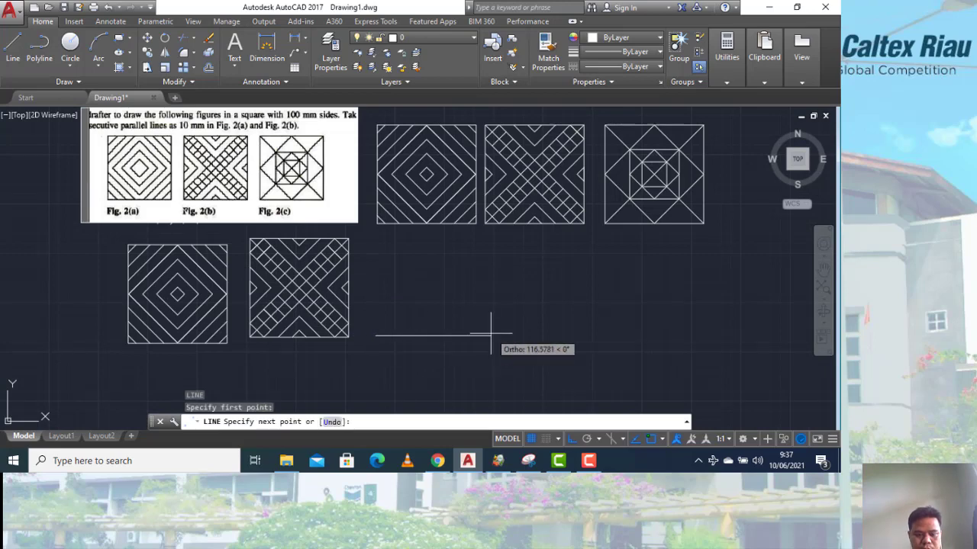
type("100")
key("Return")
type("1")
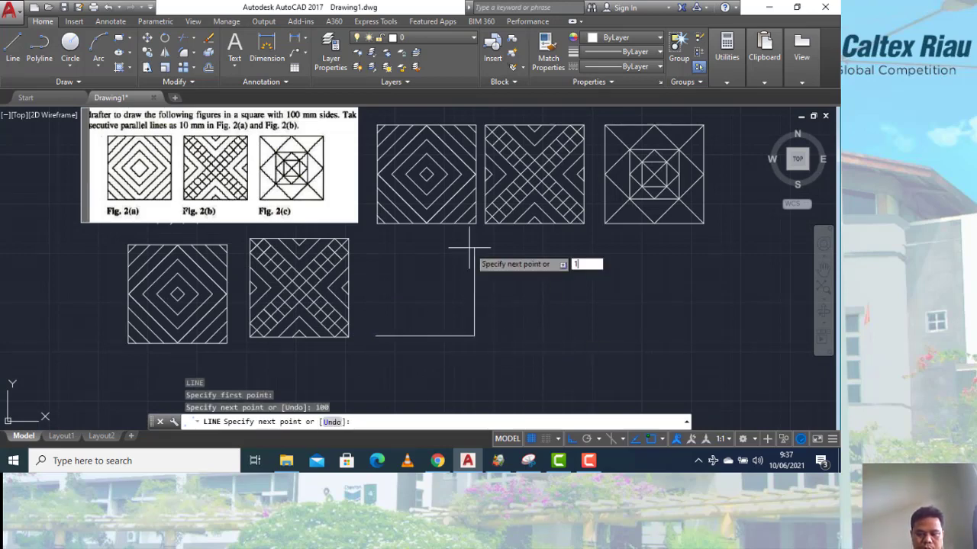
type("0")
key("Return")
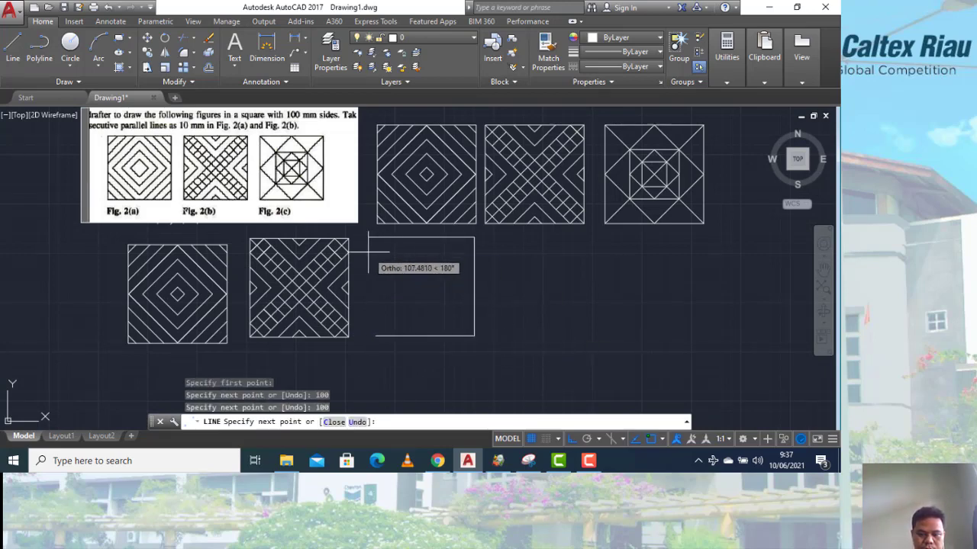
type("100")
key("Return")
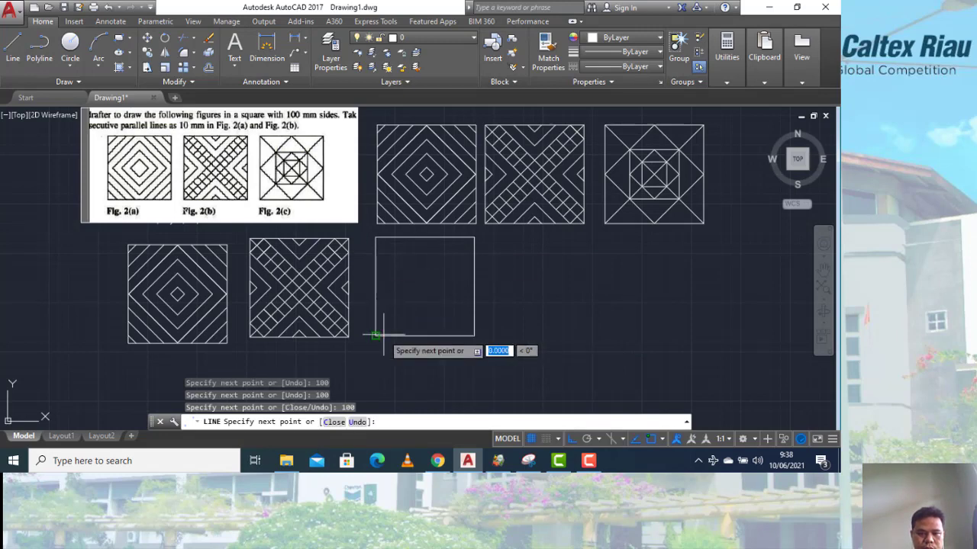
left_click(377, 336)
key("Escape")
Draw both corner-to-corner diagonals across the new square.
type("l")
key("Return")
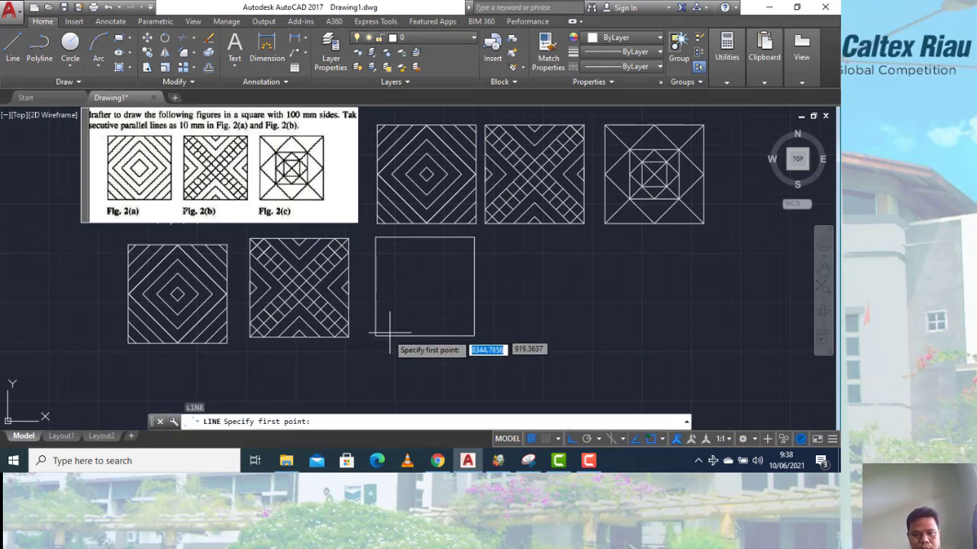
left_click(376, 336)
left_click(474, 238)
key("Escape")
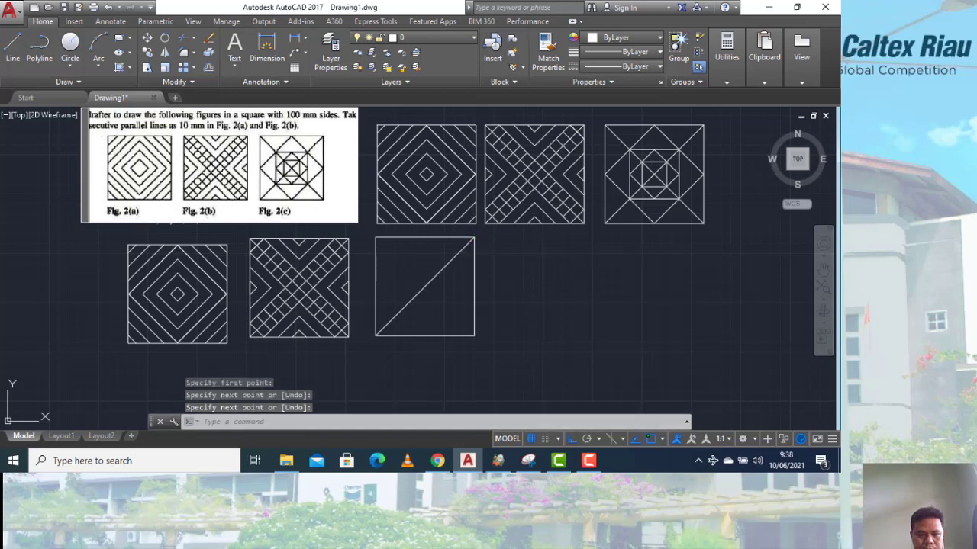
key("Return")
left_click(375, 238)
left_click(462, 334)
key("Escape")
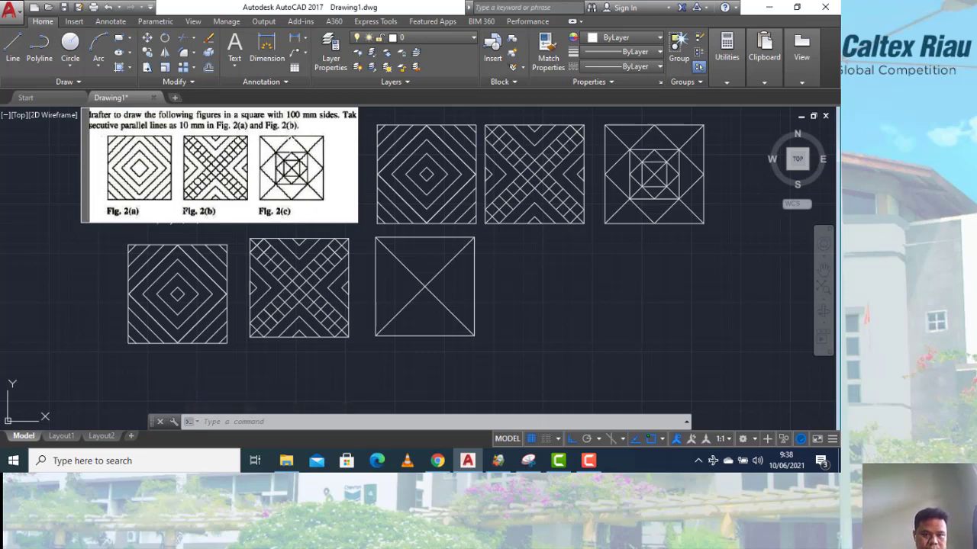
Start a new LINE and bring up the Object Snap mode list, then dismiss it.
type("l")
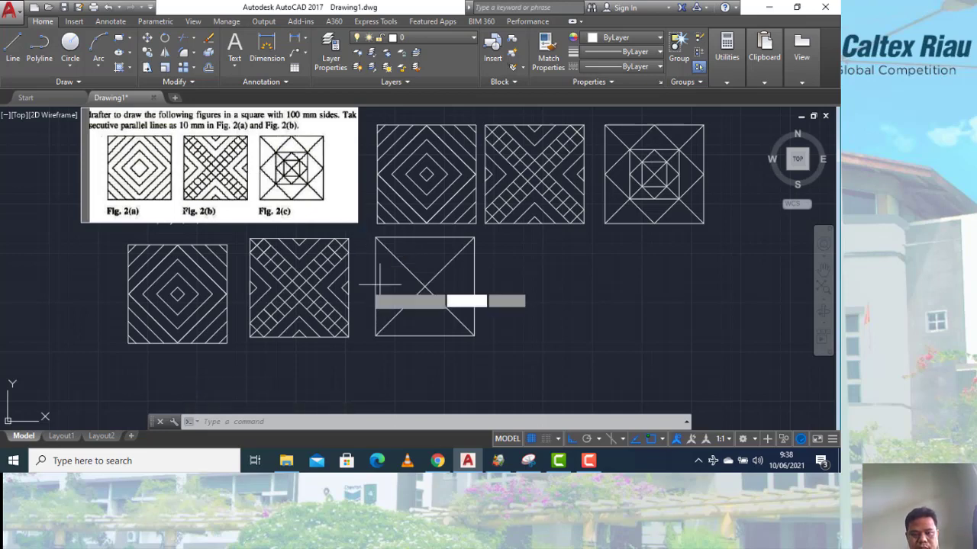
key("Return")
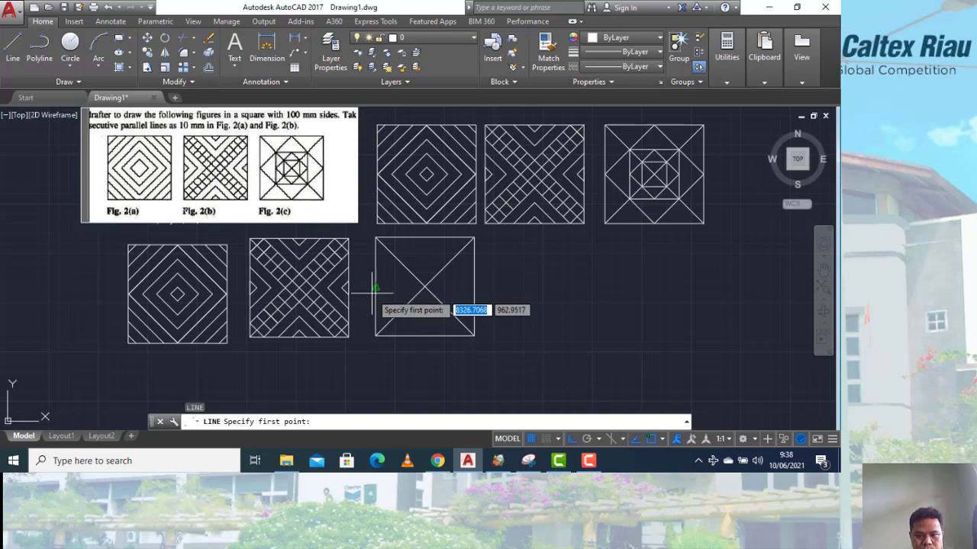
left_click(662, 440)
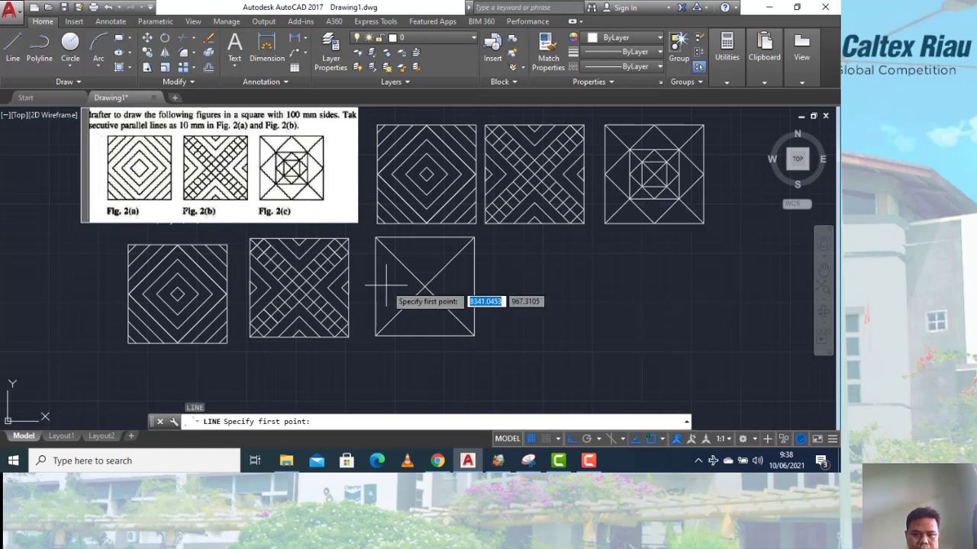
key("Escape")
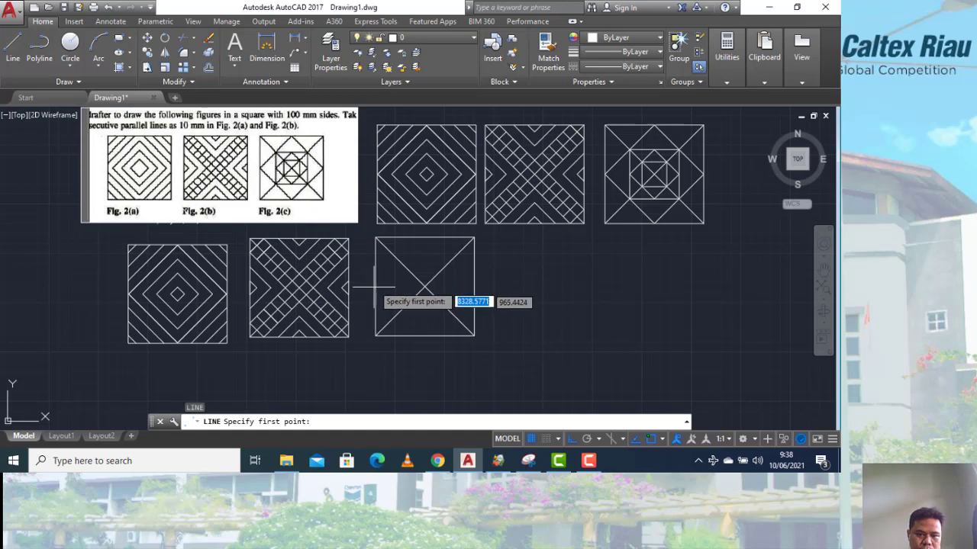
Turn on Midpoint object snapping.
left_click(658, 439)
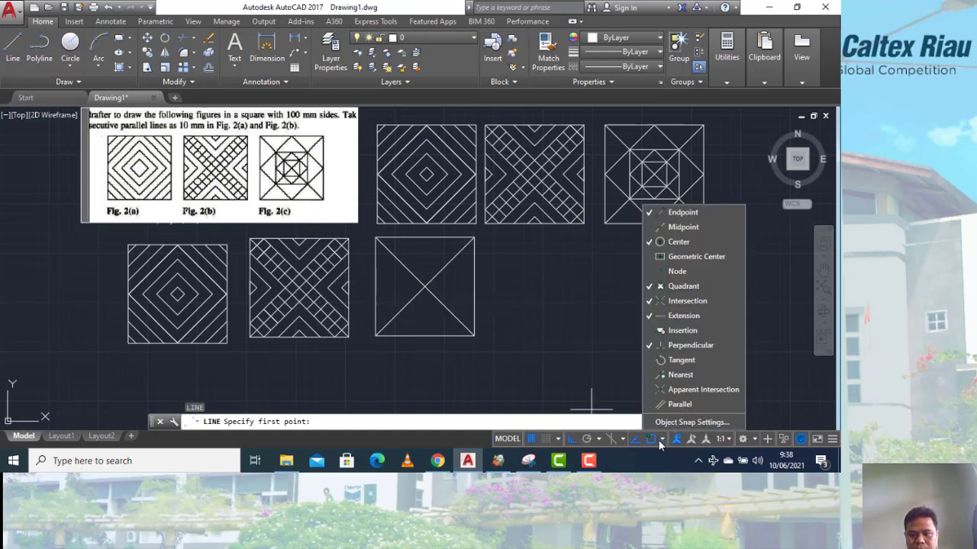
left_click(656, 227)
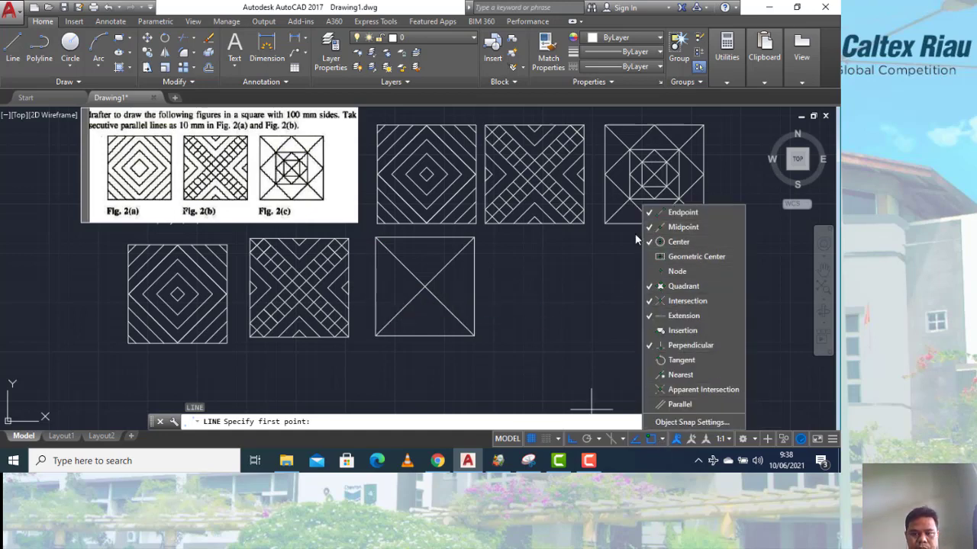
left_click(450, 301)
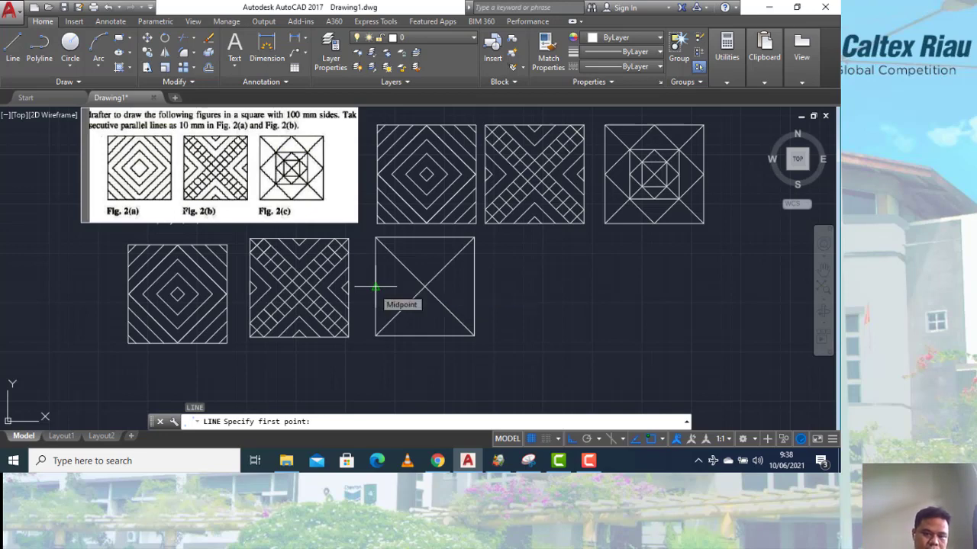
Draw a diamond through the left, top, right and bottom side midpoints of the third square.
left_click(375, 287)
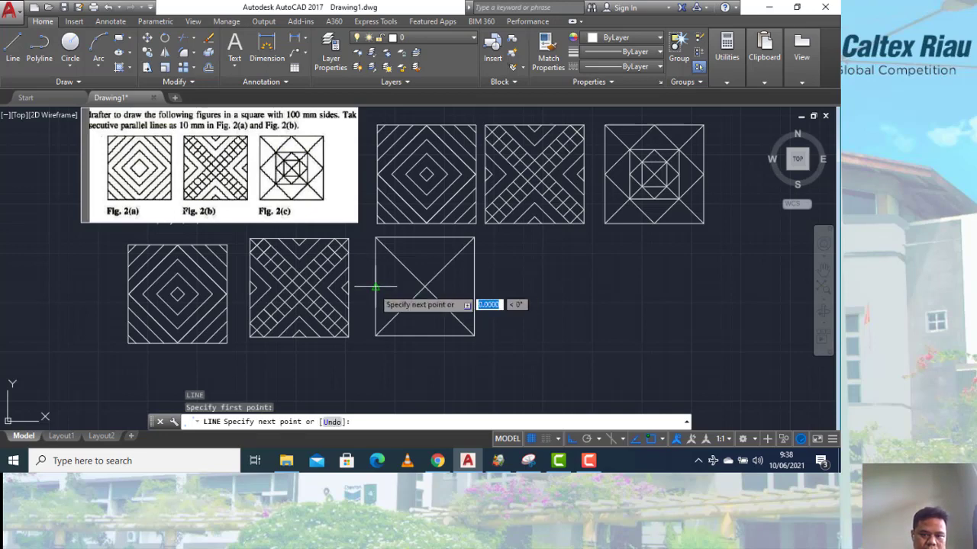
left_click(424, 238)
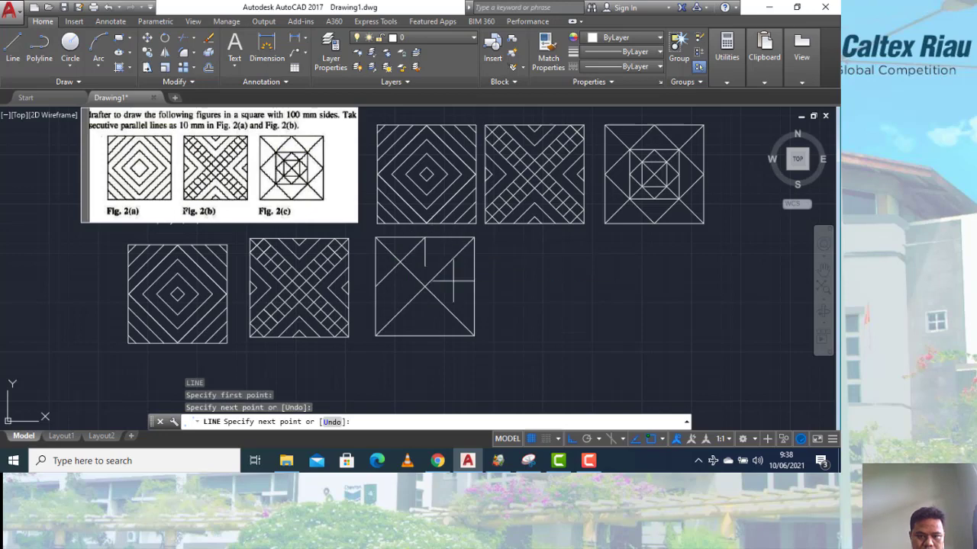
left_click(474, 287)
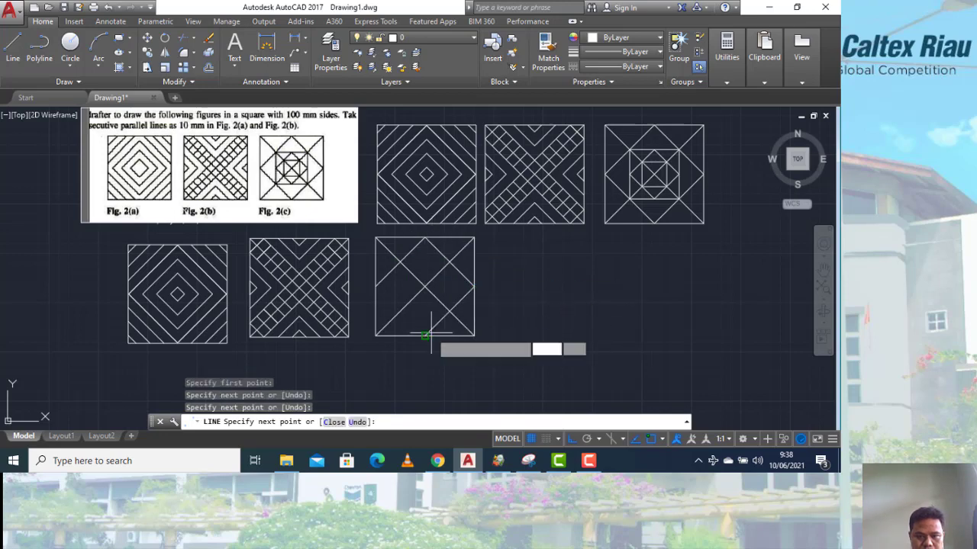
left_click(424, 336)
left_click(374, 286)
key("Escape")
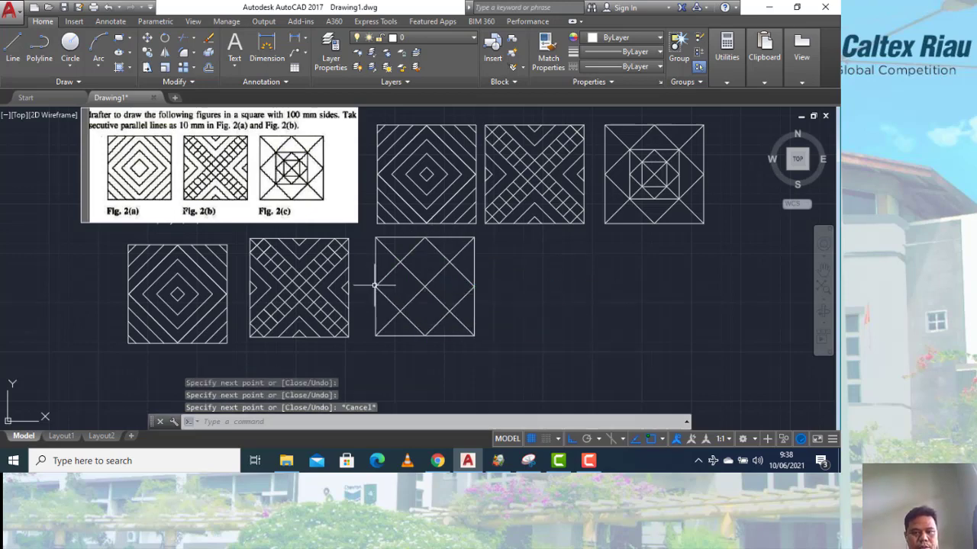
Draw an upright square through the midpoints of the diamond's edges.
type("l")
key("Return")
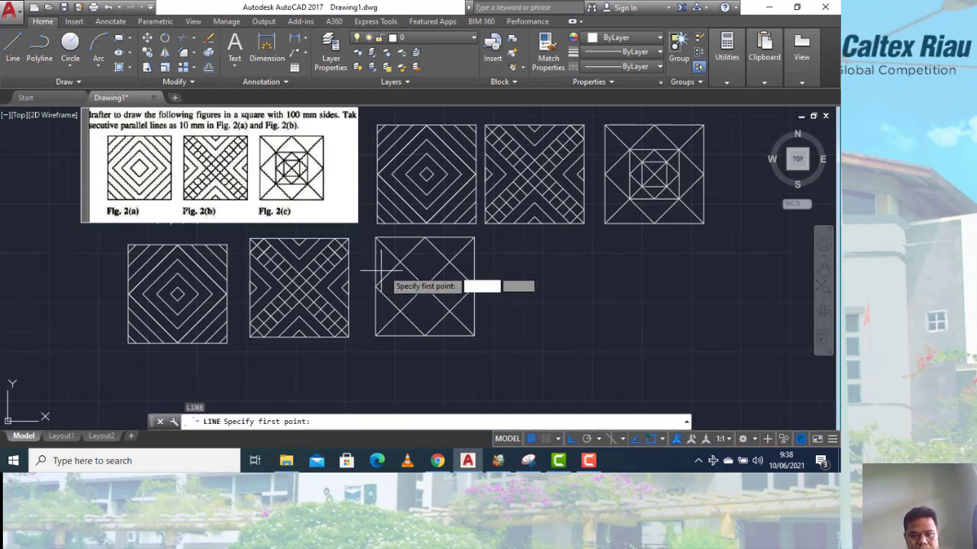
left_click(399, 262)
left_click(449, 262)
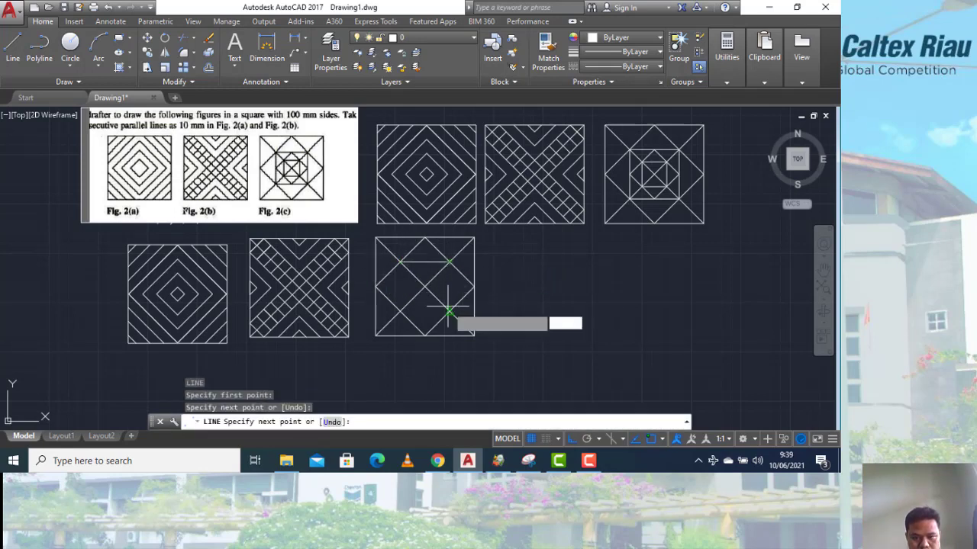
left_click(449, 310)
left_click(399, 311)
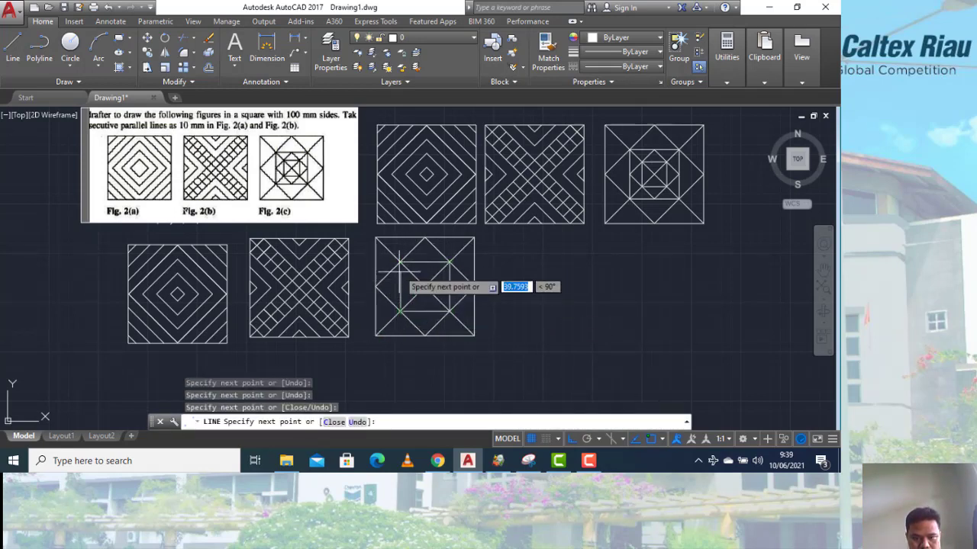
left_click(399, 262)
key("Escape")
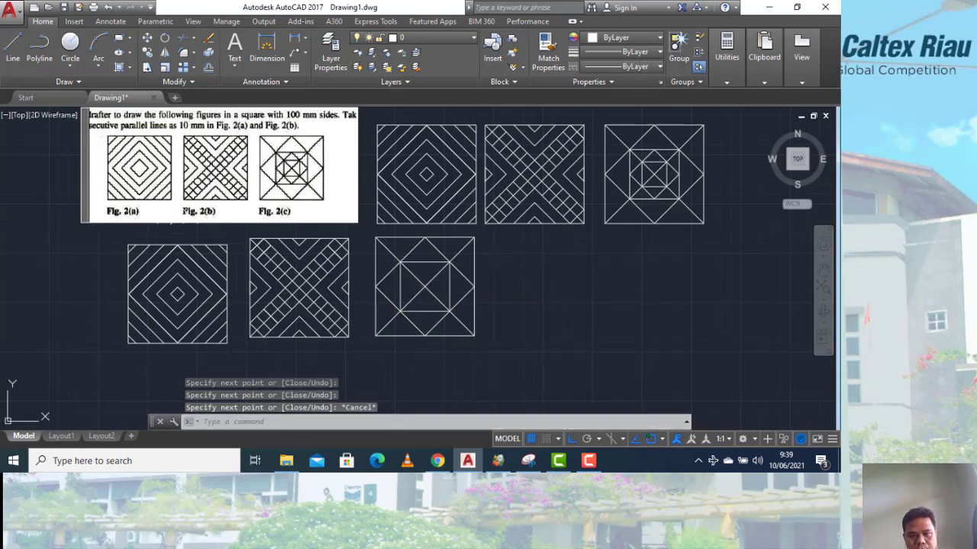
Draw a smaller diamond through the inner square's side midpoints.
key("Return")
left_click(399, 286)
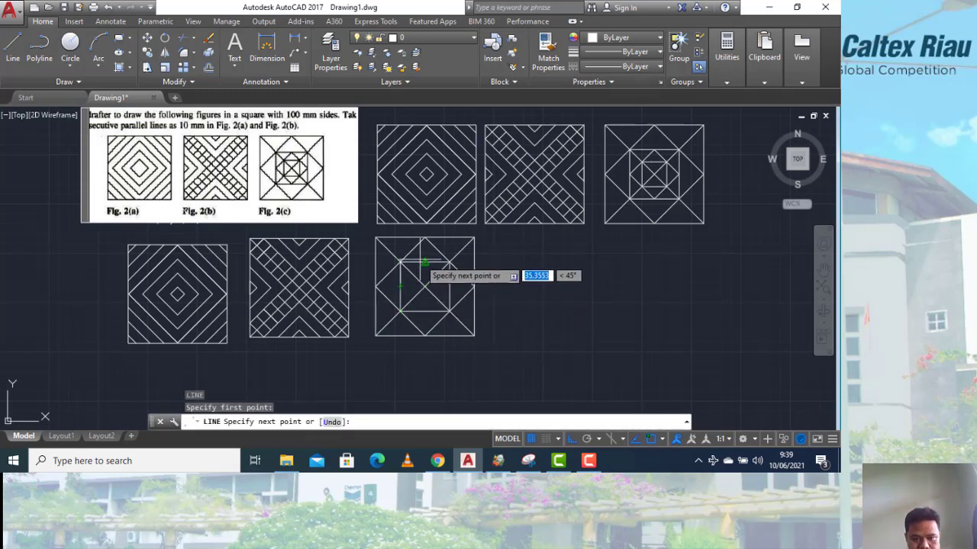
left_click(424, 261)
left_click(449, 287)
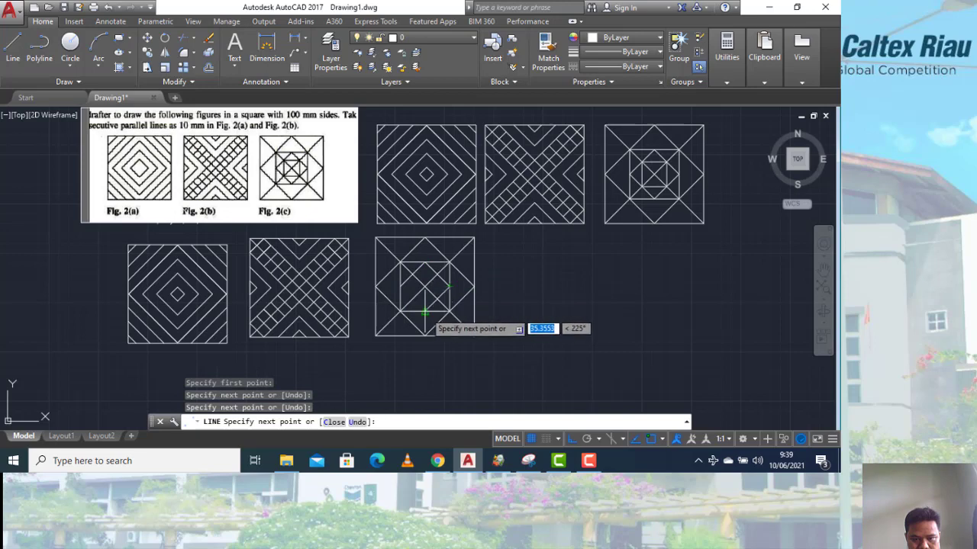
left_click(424, 311)
left_click(399, 286)
key("Escape")
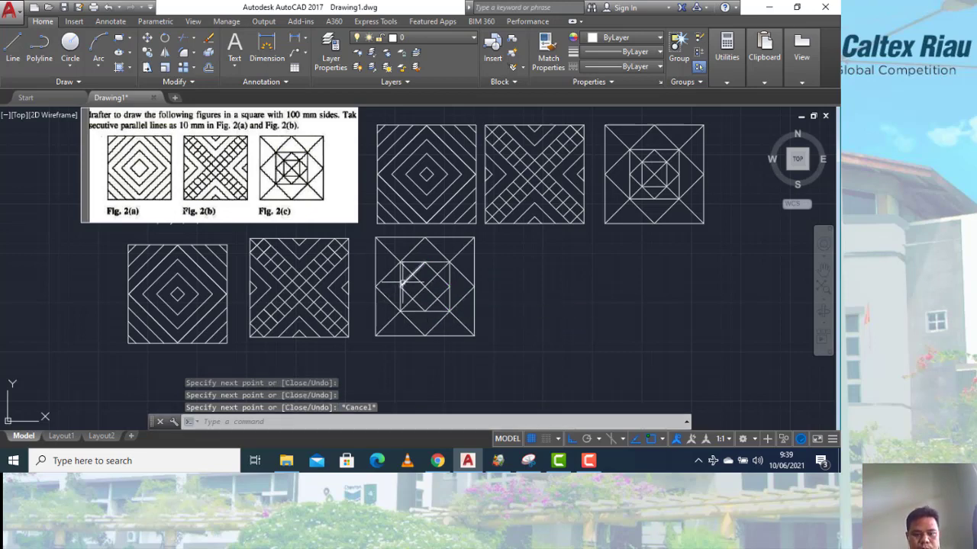
Draw the smallest 25 mm square through the small diamond's edge midpoints.
key("Return")
left_click(412, 273)
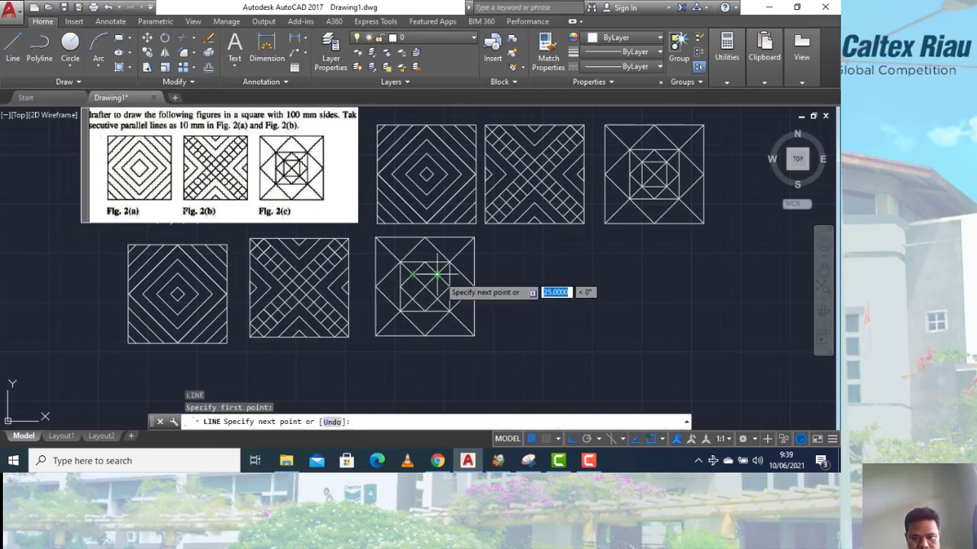
left_click(436, 274)
left_click(437, 297)
left_click(412, 298)
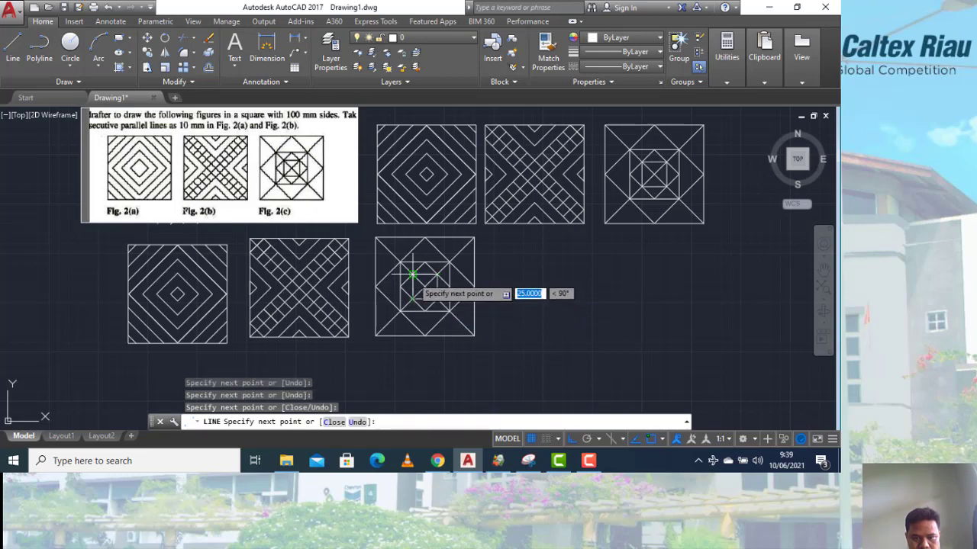
left_click(412, 273)
key("Escape")
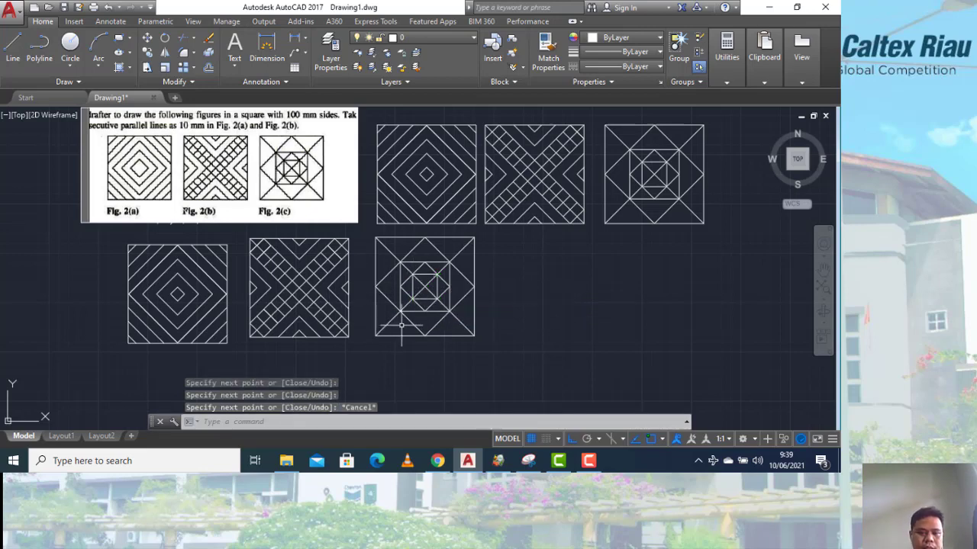